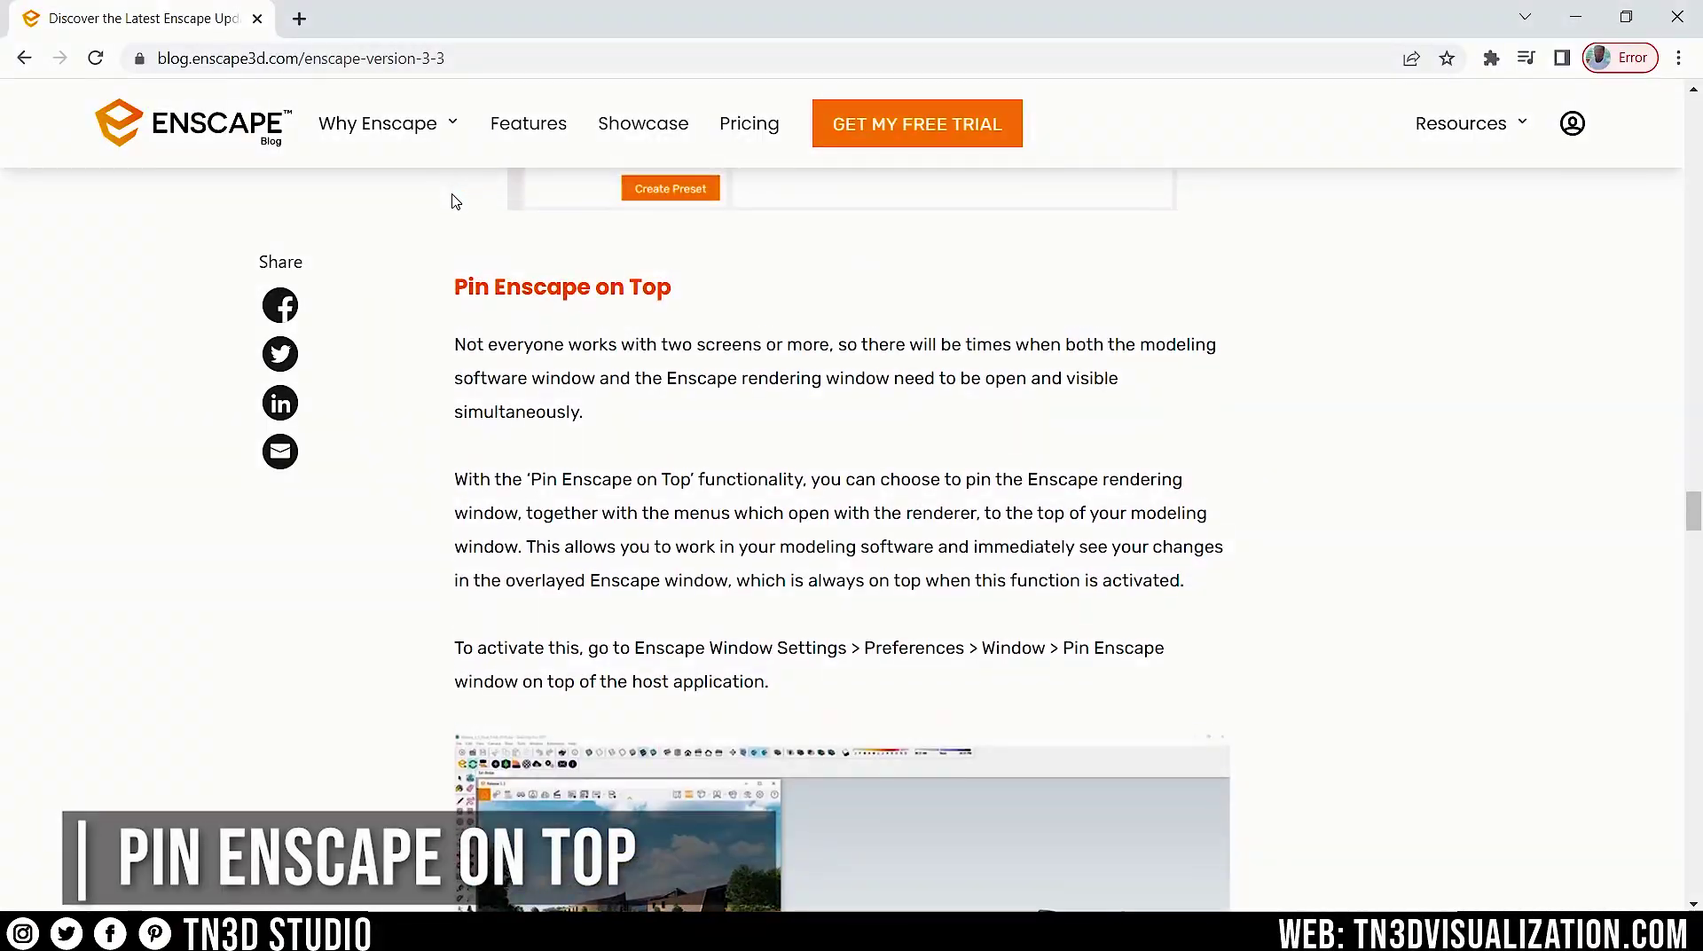
# Step: Highlight the 'Pin Enscape on Top' heading in the Enscape 3.3 release notes and read on
pyautogui.moveTo(450, 295); pyautogui.dragTo(772, 290)
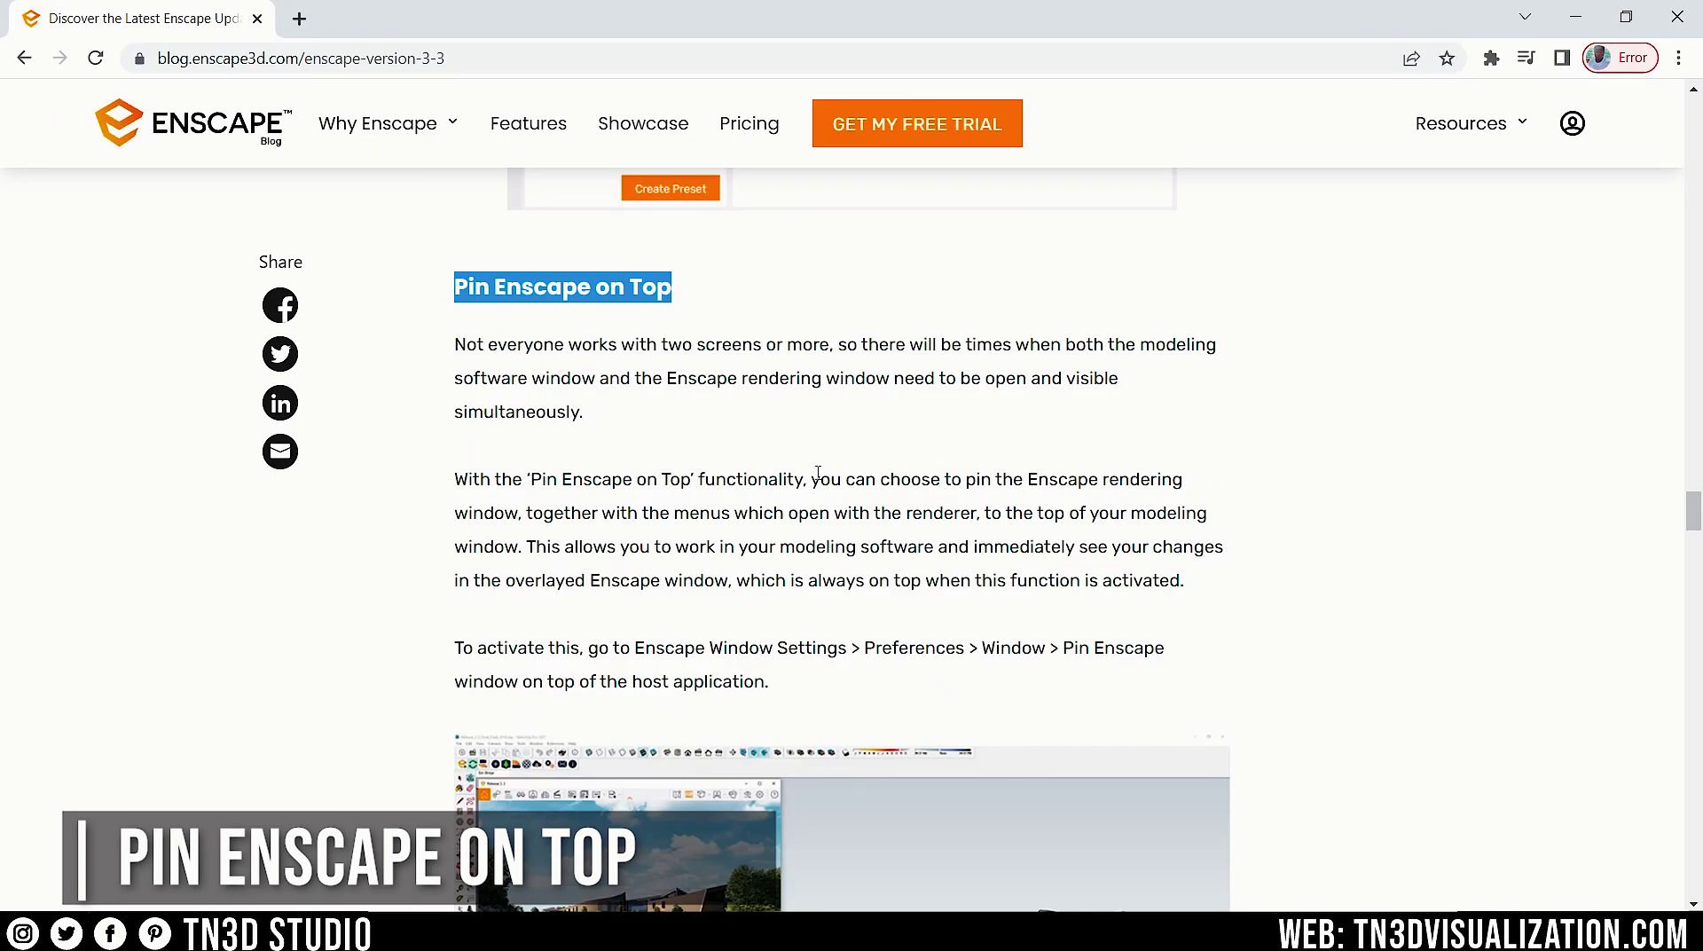
pyautogui.click(784, 452)
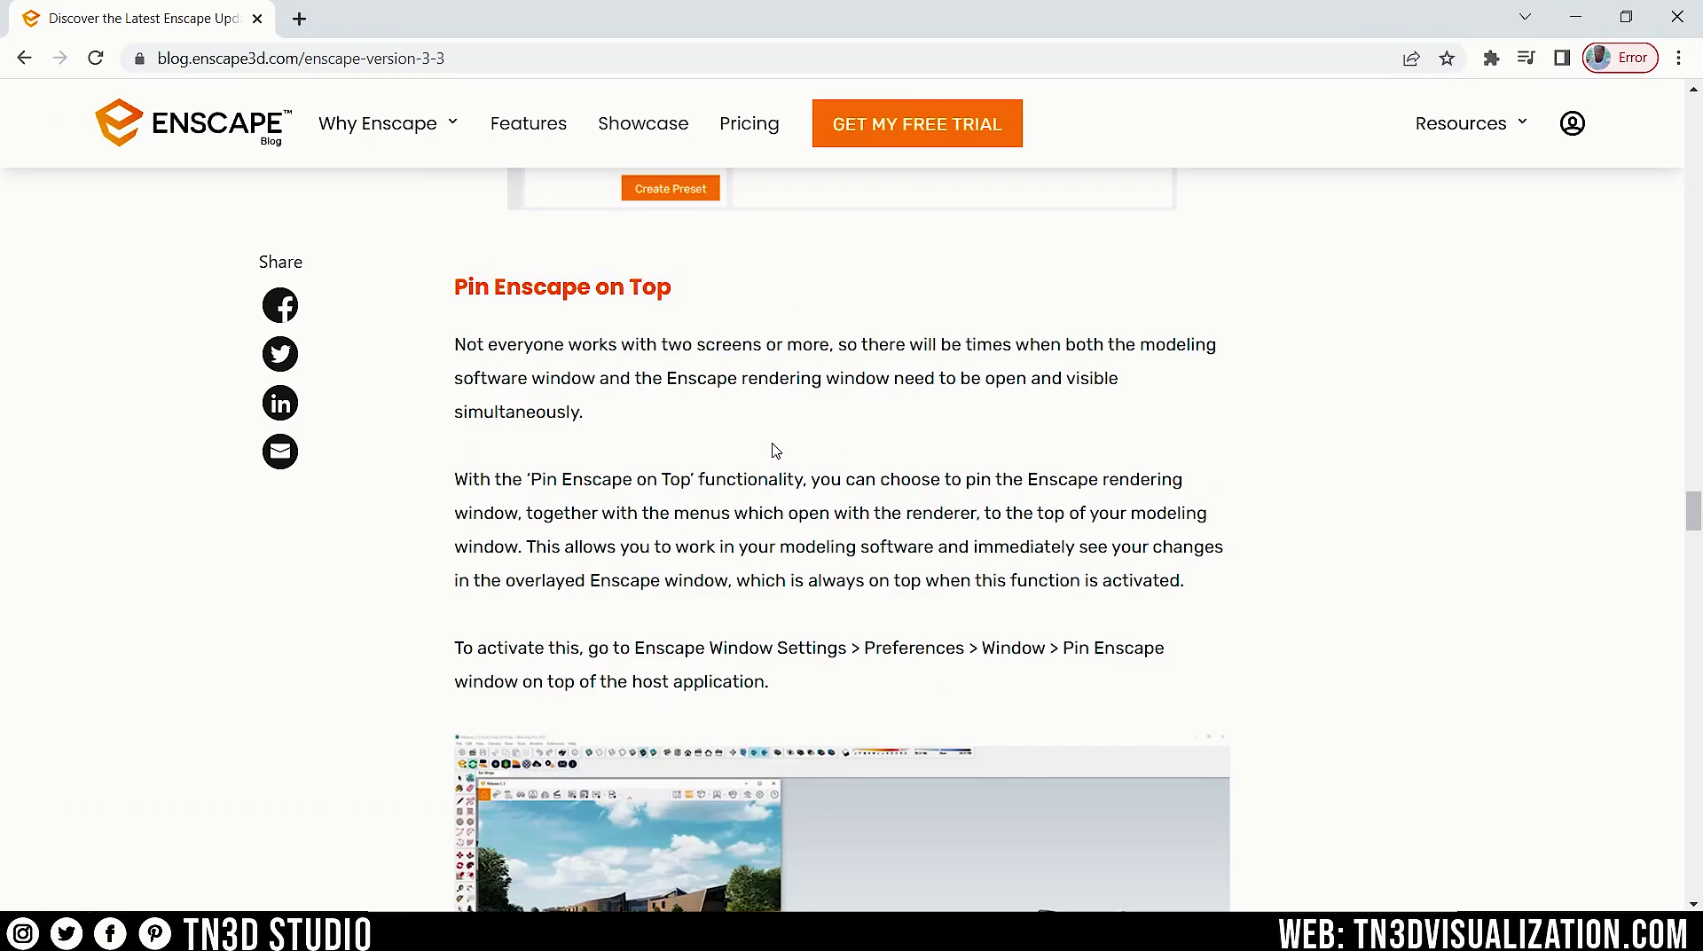
pyautogui.scroll(-5, 775, 450)
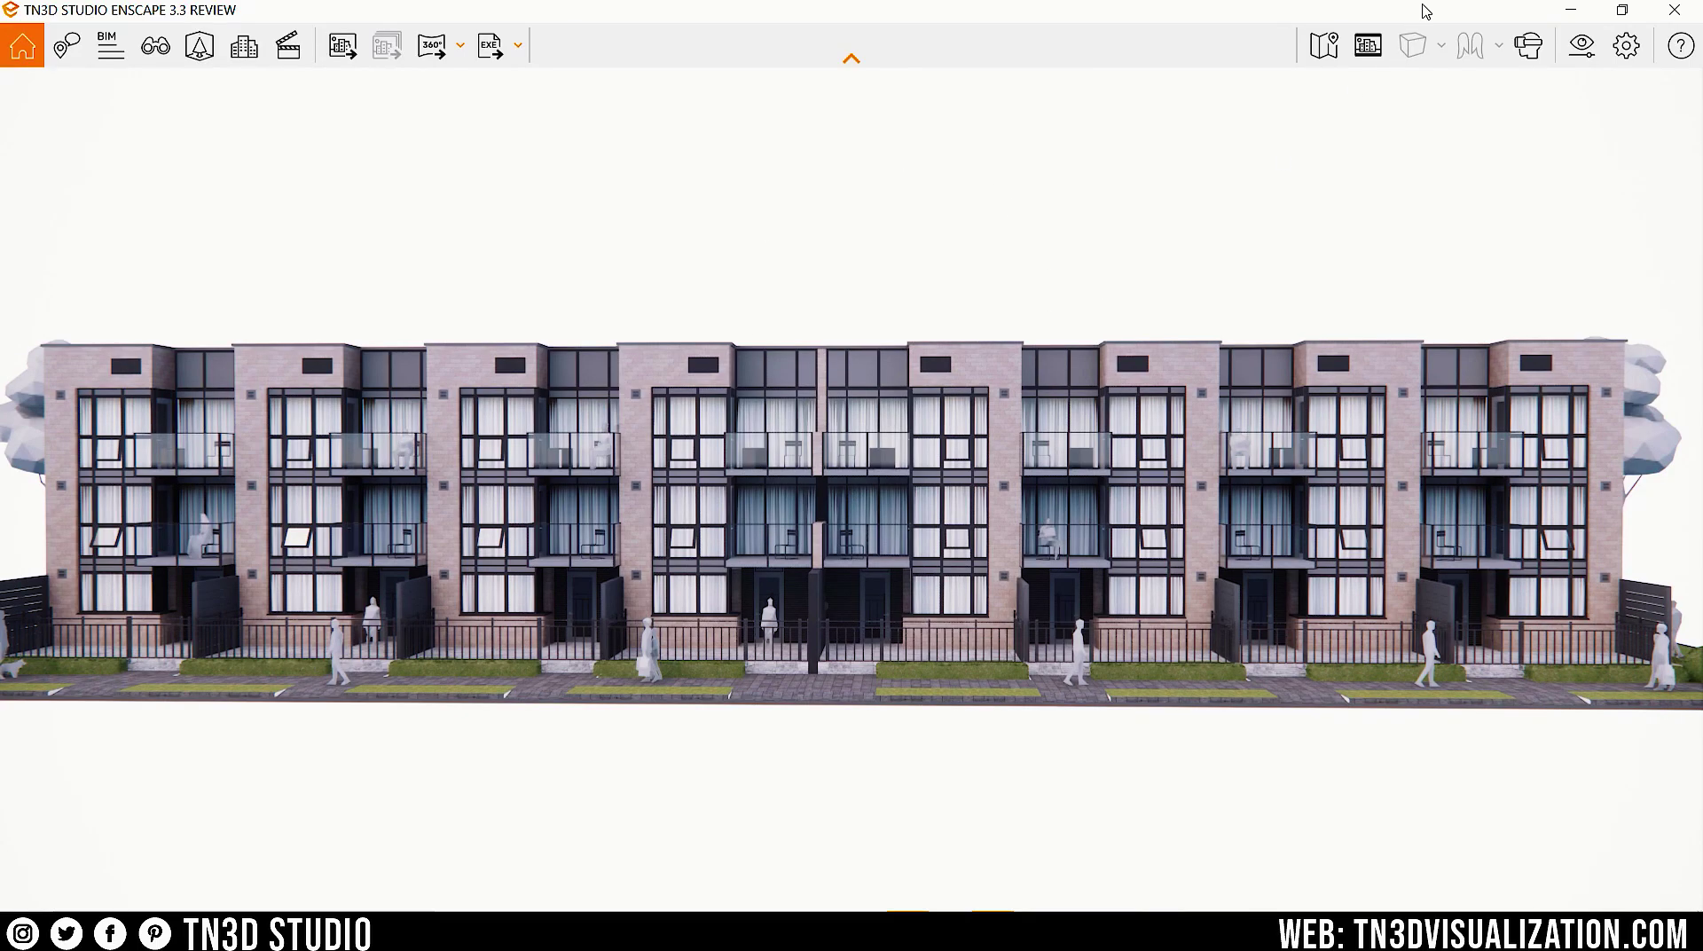
pyautogui.doubleClick(1425, 11)
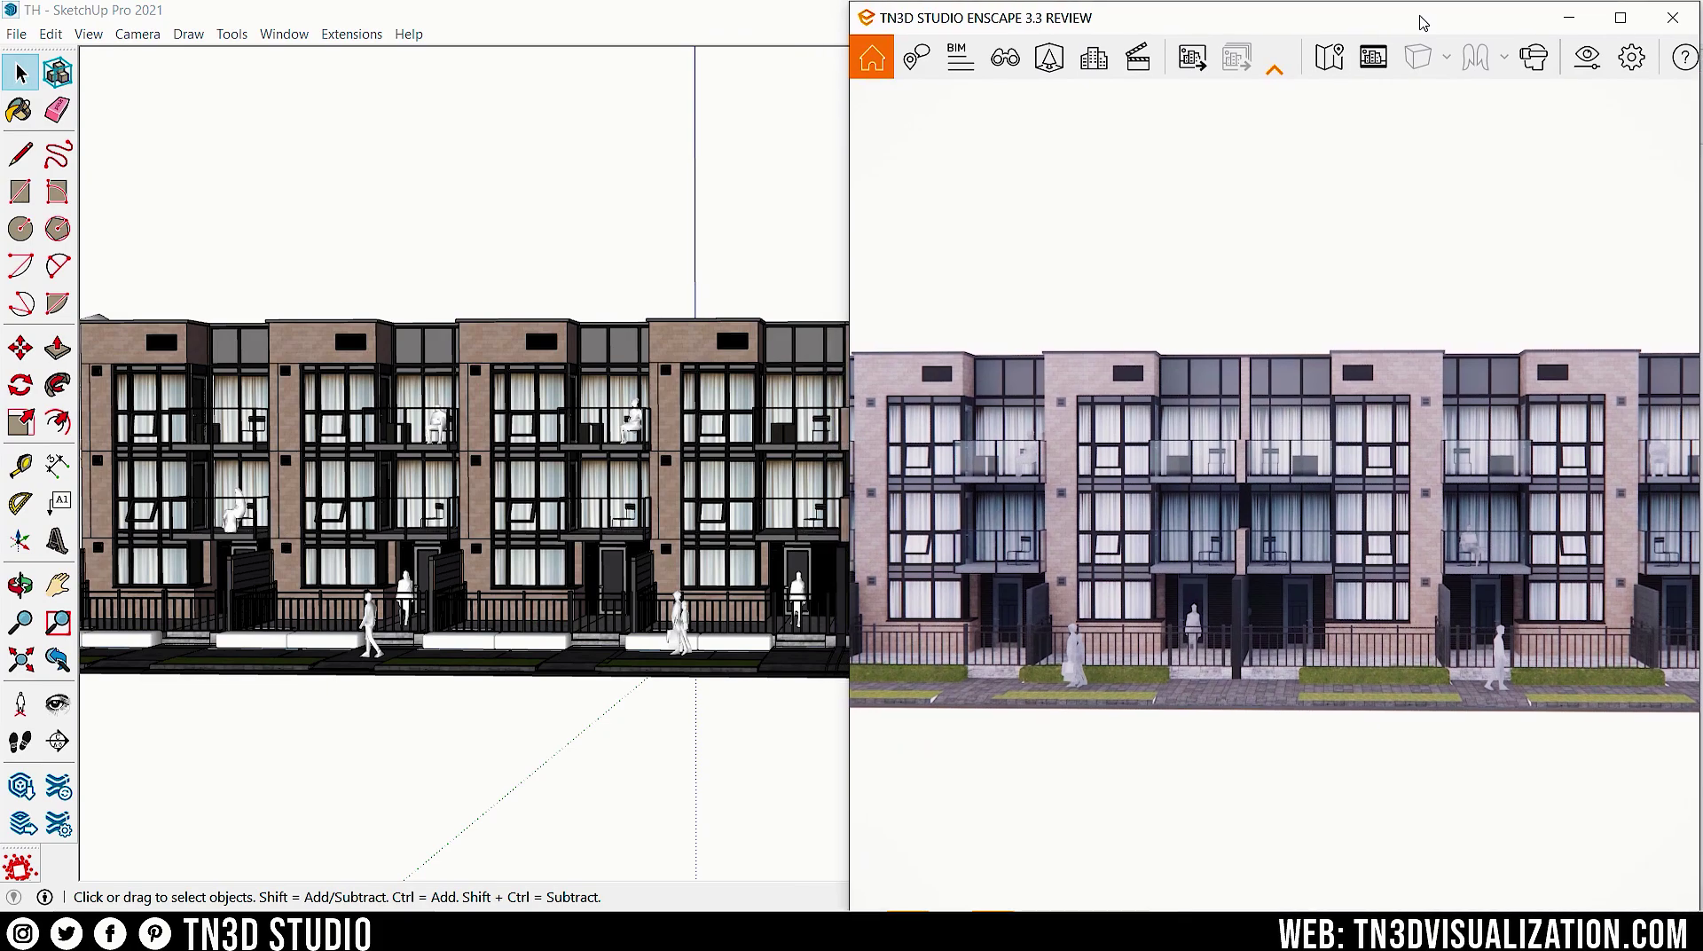
pyautogui.click(693, 241)
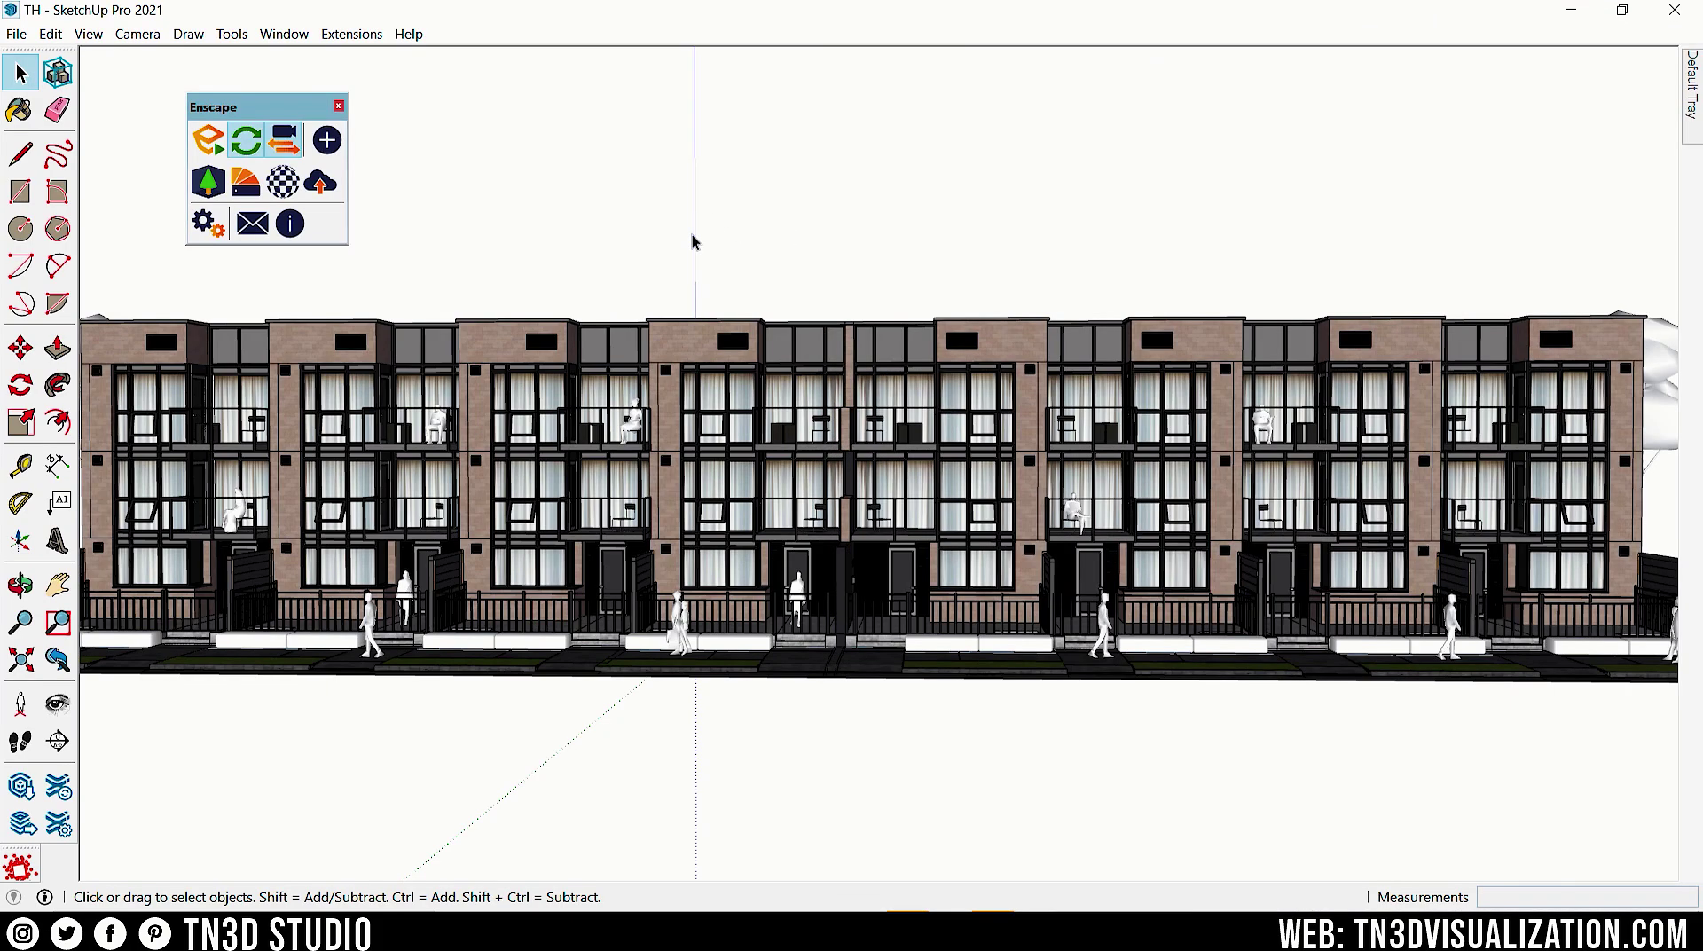
pyautogui.hotkey('alt', 'Tab')
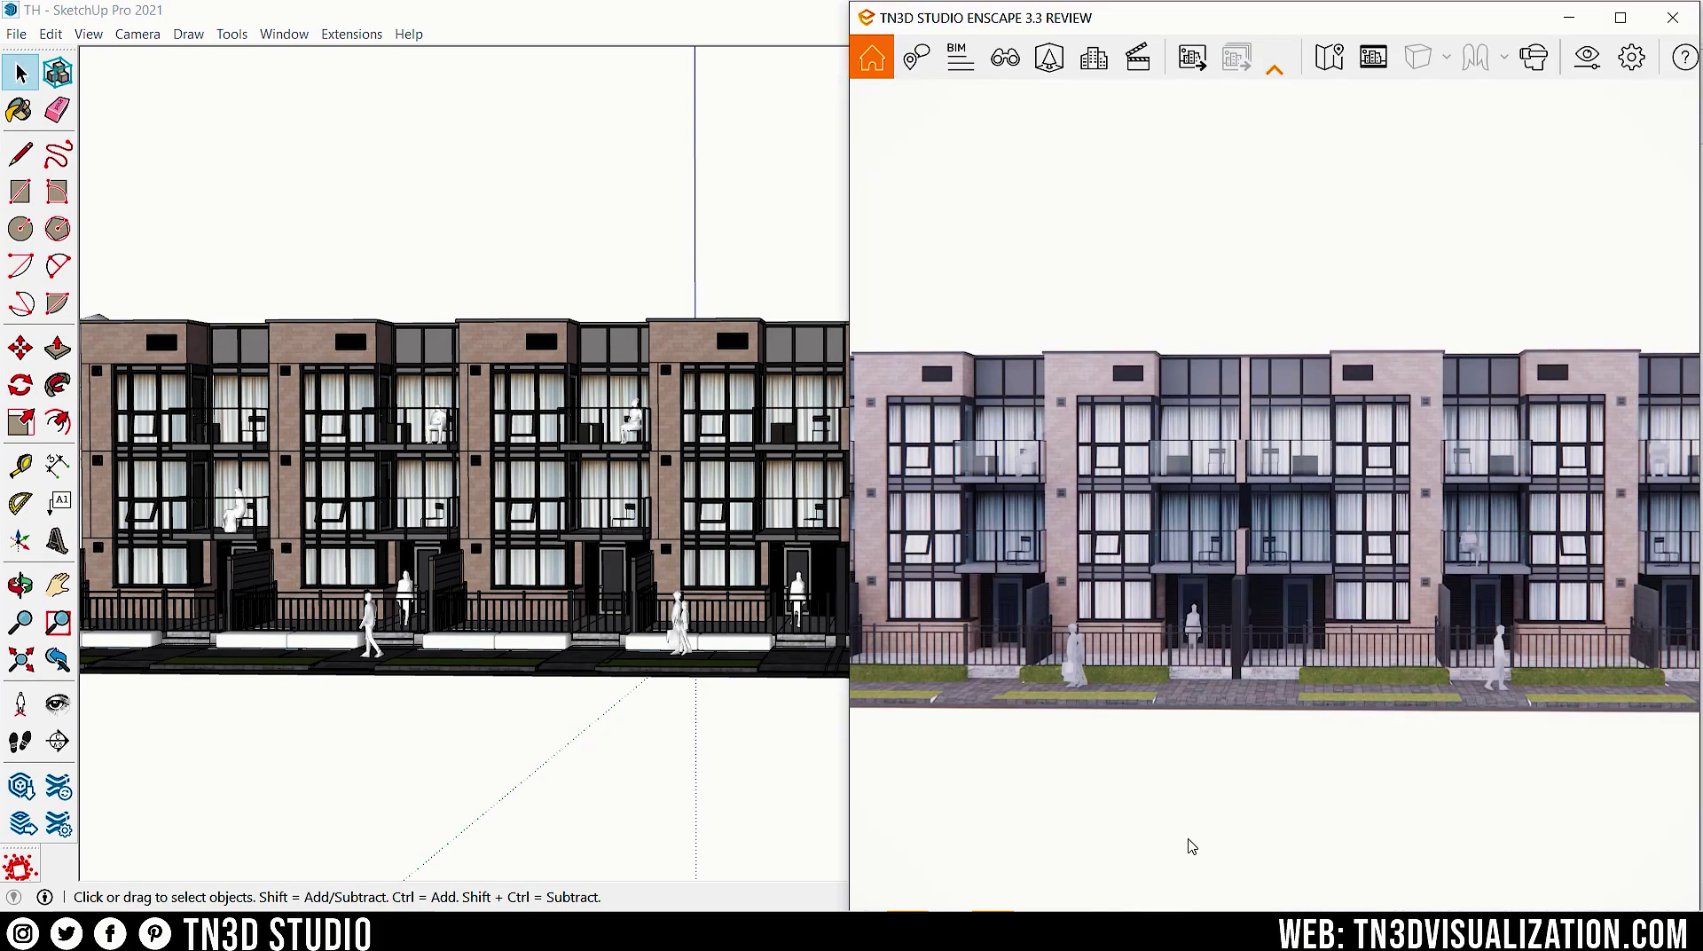
pyautogui.moveTo(1155, 11)
pyautogui.mouseDown()
pyautogui.moveTo(954, 107)
pyautogui.moveTo(592, 122)
pyautogui.moveTo(558, 98)
pyautogui.mouseUp()
pyautogui.click(1209, 252)
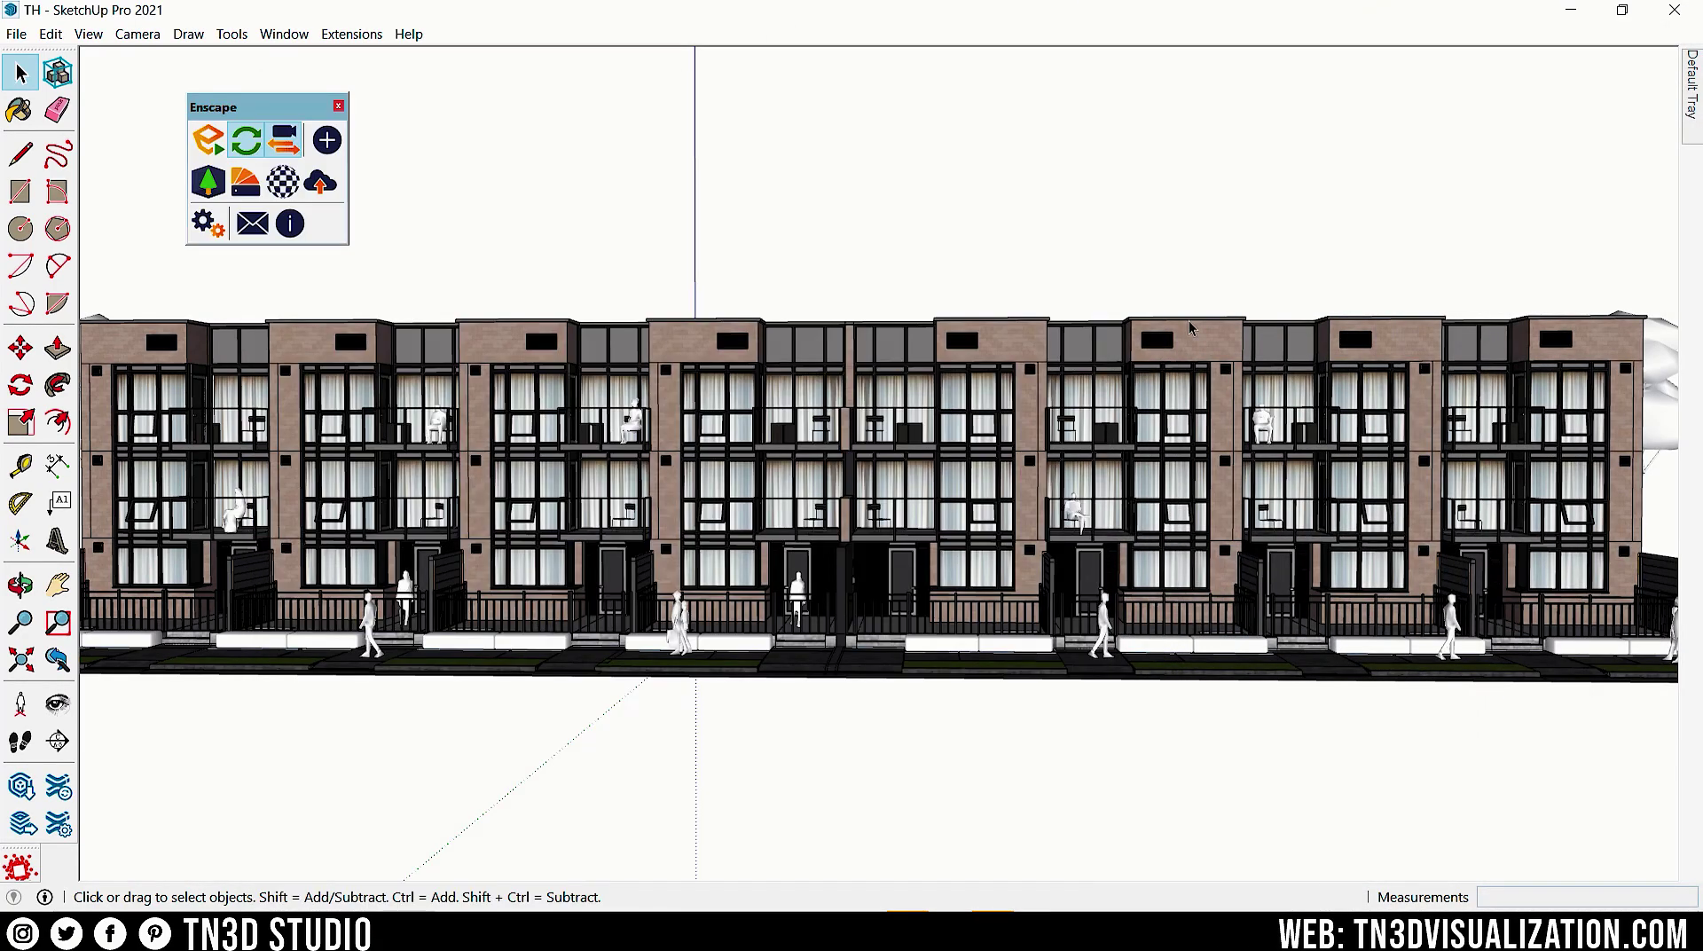
pyautogui.moveTo(1162, 932)
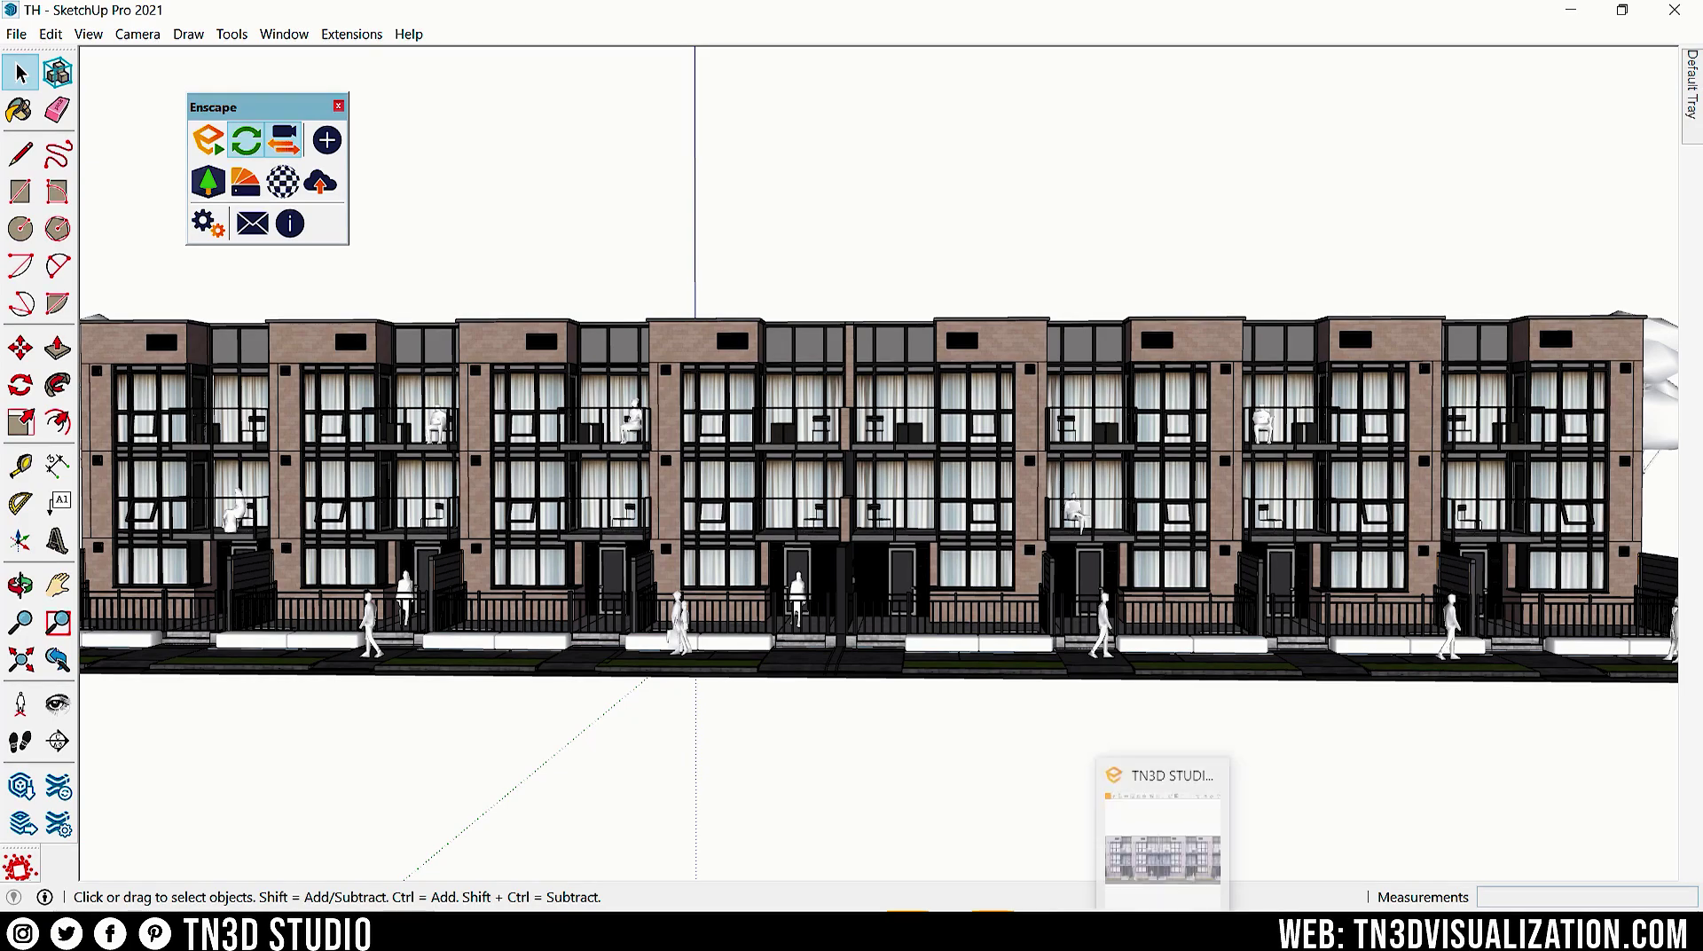
pyautogui.click(1162, 842)
pyautogui.click(1022, 98)
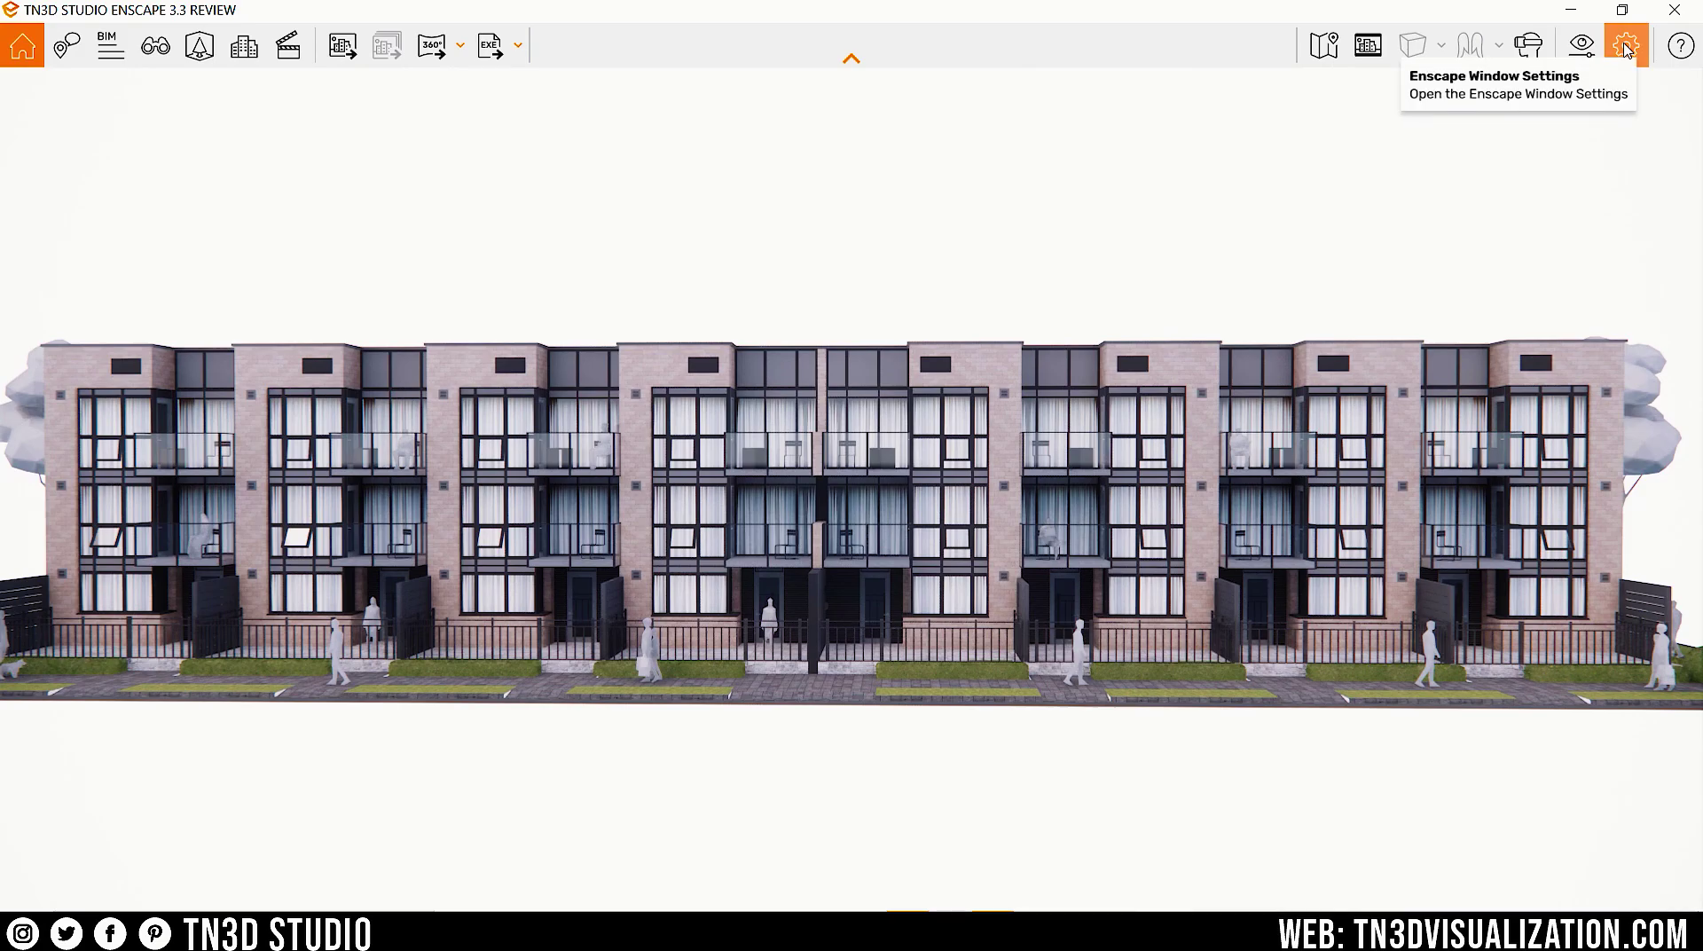
# Step: Enable 'Pin Enscape window on top of the host application' in Window Settings preferences
pyautogui.click(1625, 49)
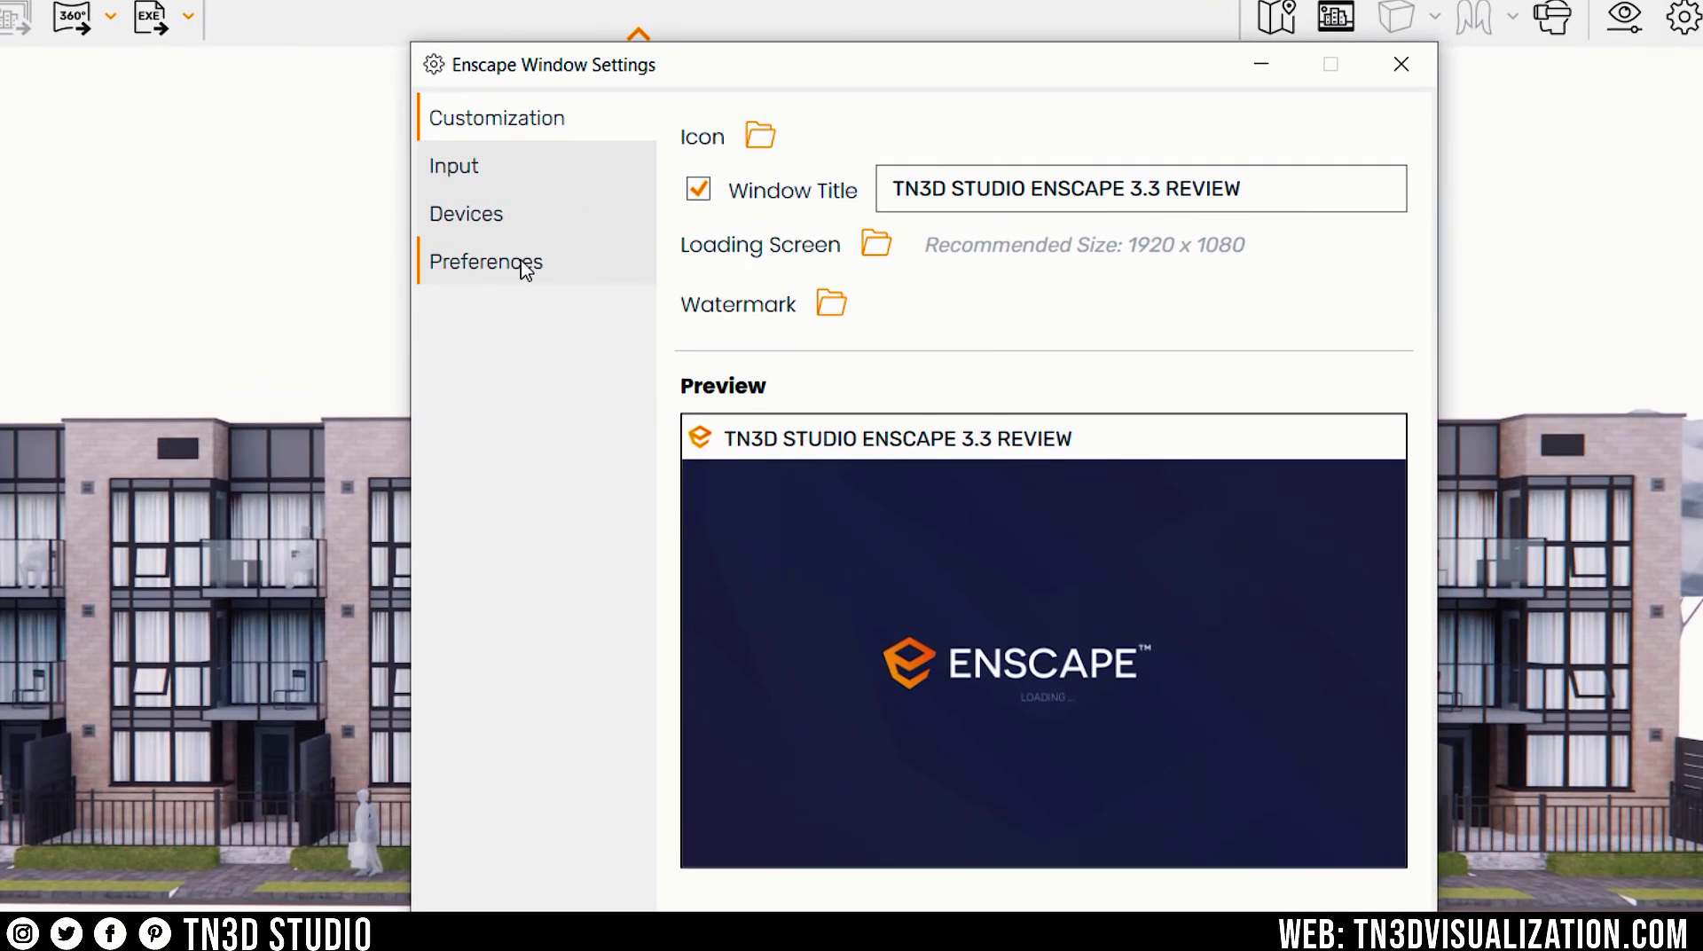
pyautogui.click(523, 265)
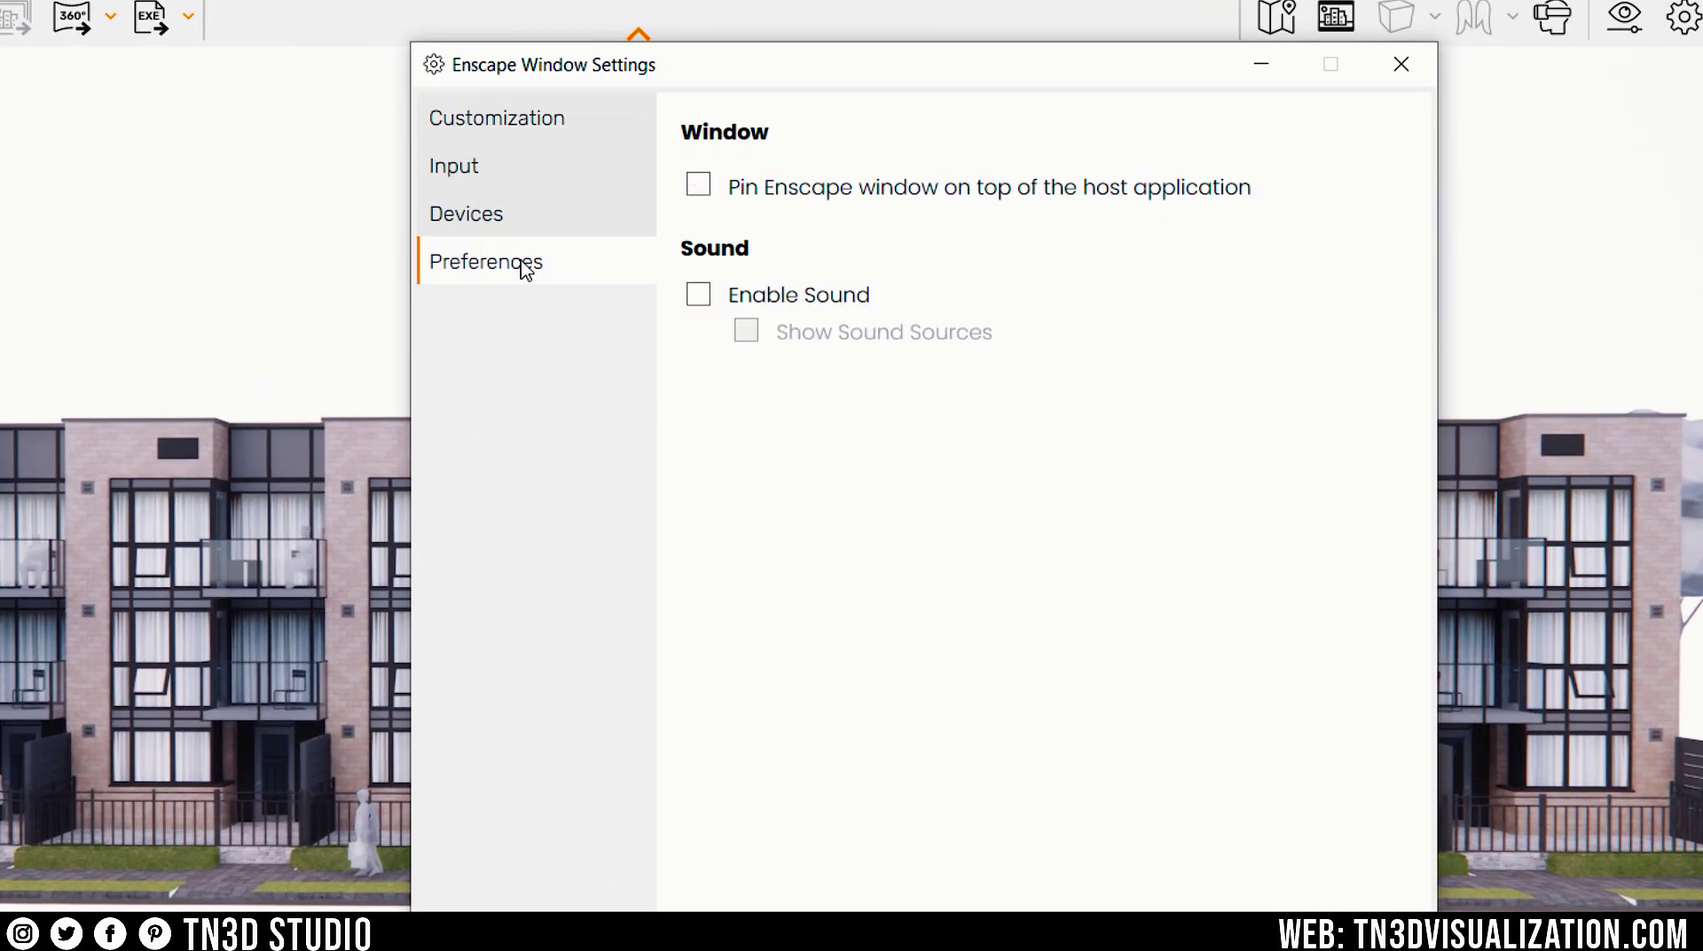
pyautogui.click(699, 187)
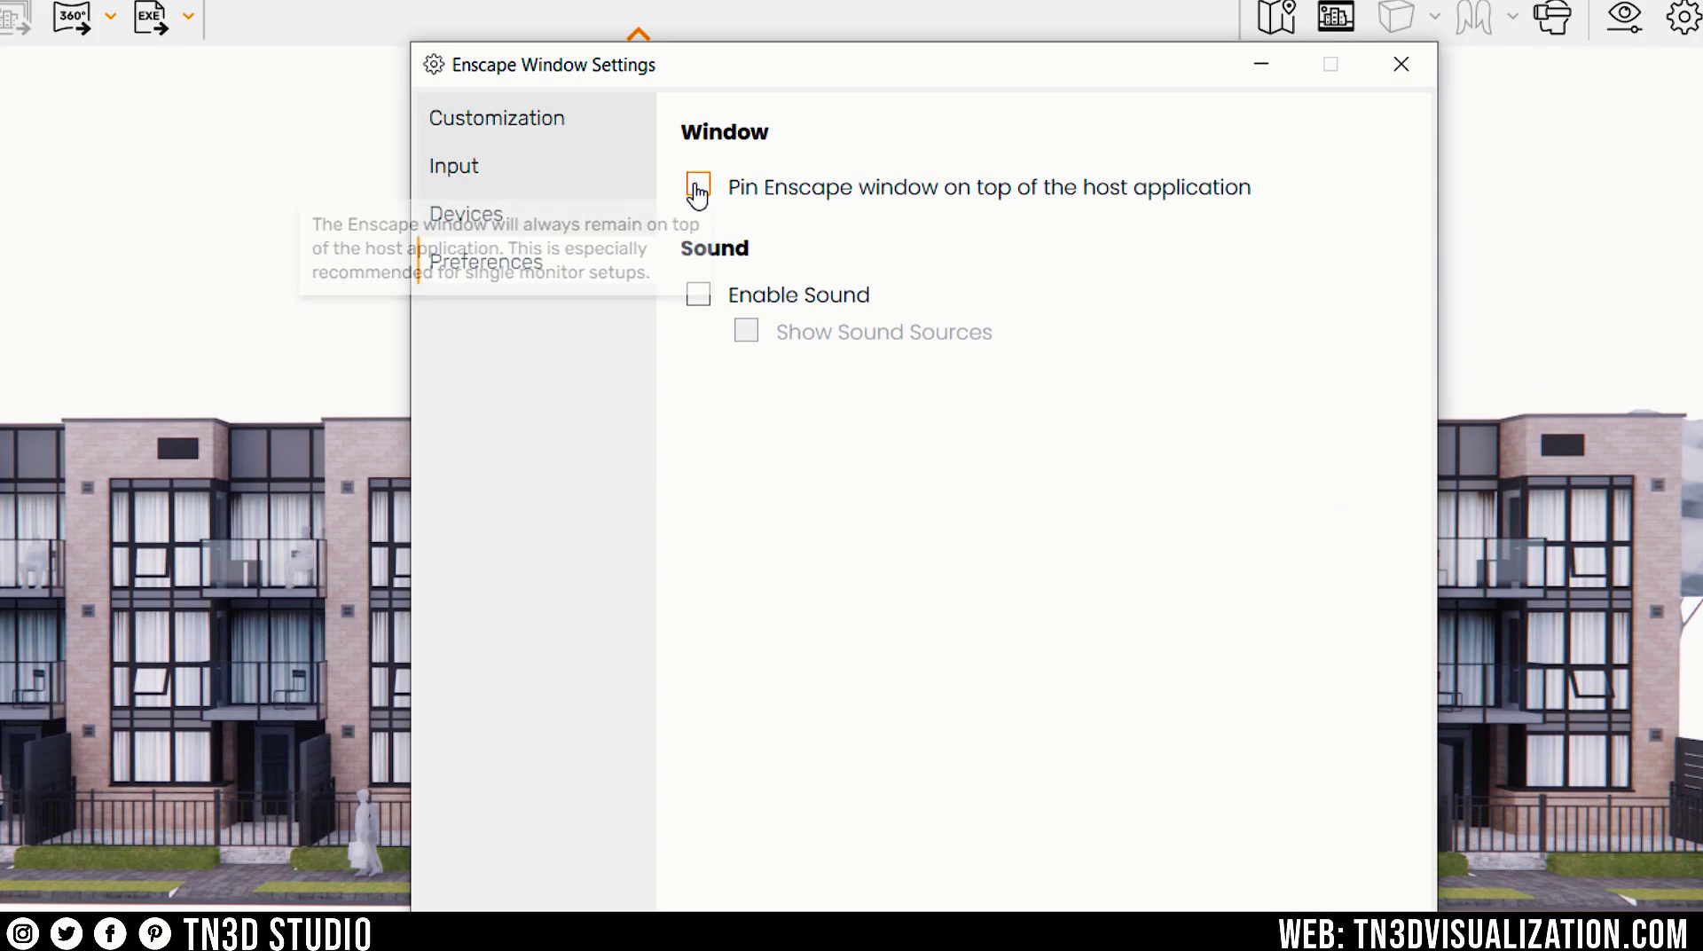
pyautogui.click(1426, 75)
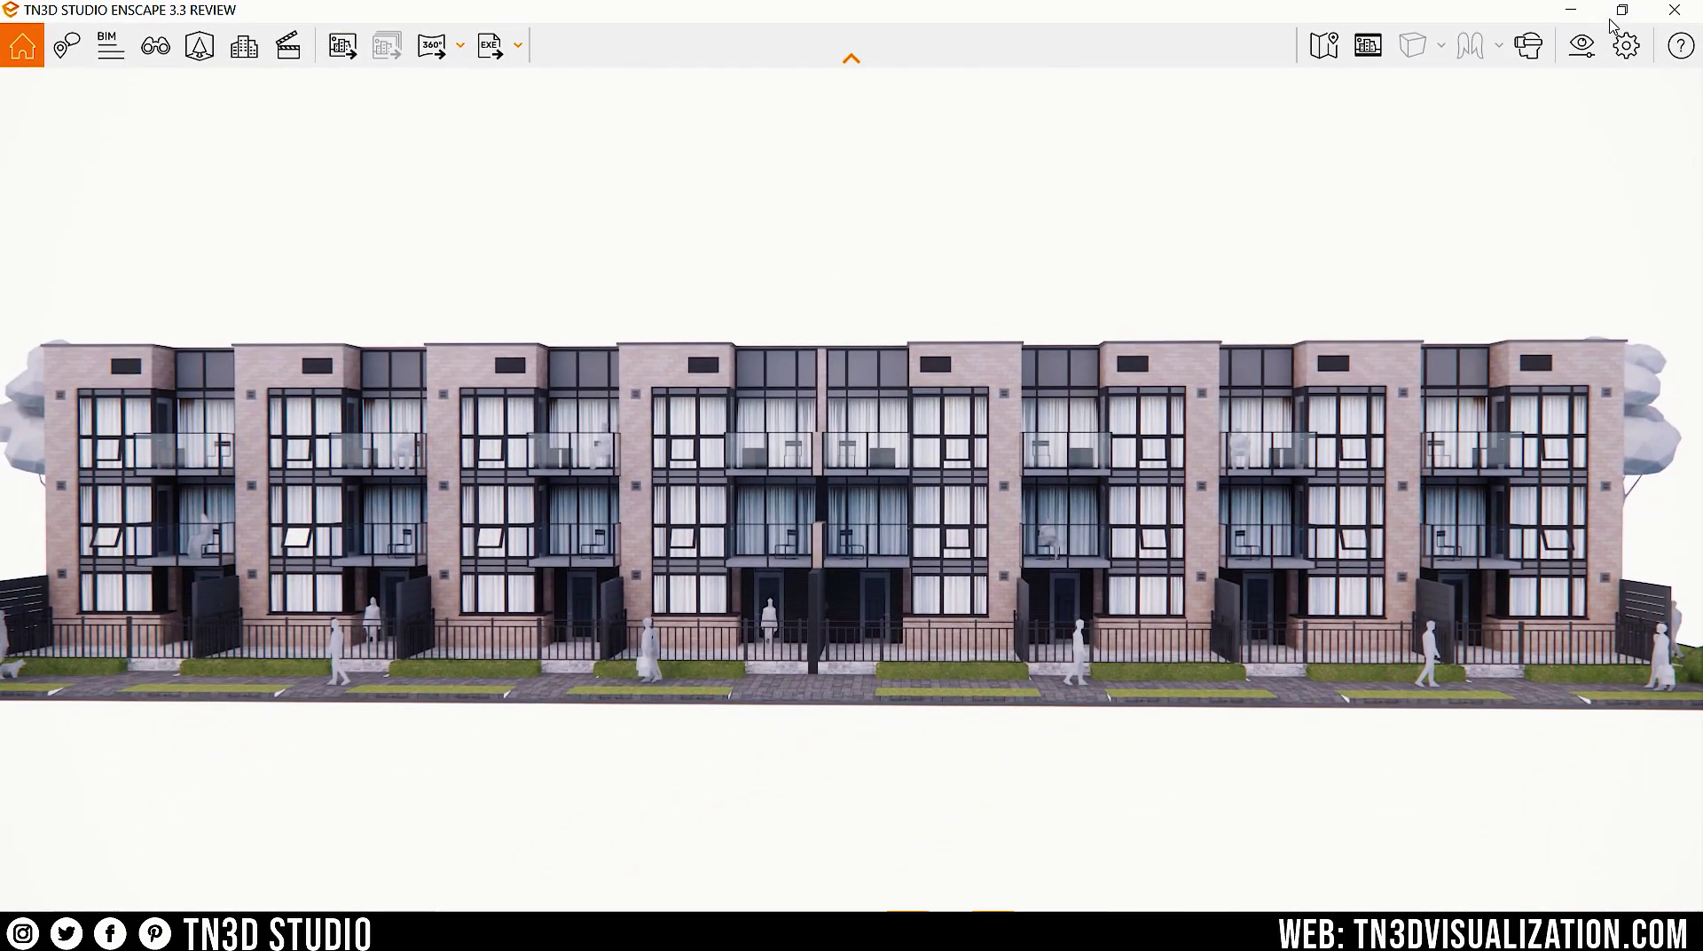
pyautogui.click(1620, 10)
# Step: Place the Enscape window beside SketchUp and orbit and zoom toward the townhouse facade
pyautogui.moveTo(853, 104)
pyautogui.mouseDown()
pyautogui.moveTo(462, 219)
pyautogui.moveTo(1420, 247)
pyautogui.mouseUp()
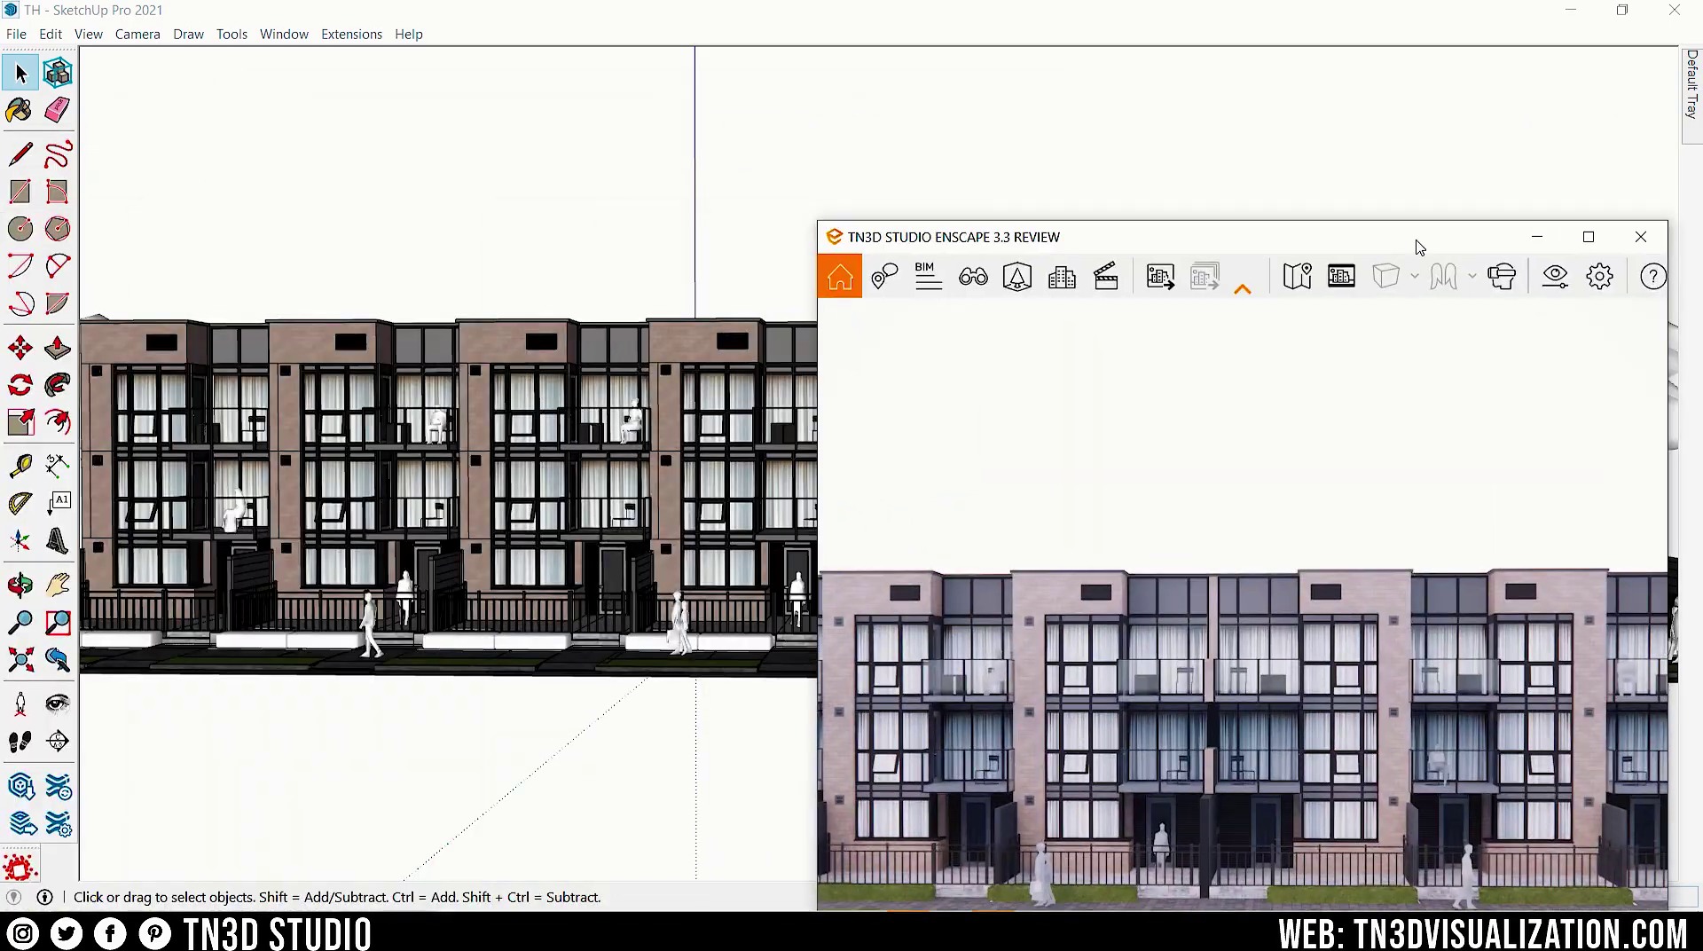
pyautogui.moveTo(786, 152)
pyautogui.mouseDown(button='middle')
pyautogui.moveTo(273, 331)
pyautogui.moveTo(923, 319)
pyautogui.moveTo(1020, 284)
pyautogui.mouseUp(button='middle')
pyautogui.moveTo(1116, 235)
pyautogui.mouseDown()
pyautogui.moveTo(696, 136)
pyautogui.moveTo(675, 60)
pyautogui.mouseUp()
pyautogui.press('super+Right')
pyautogui.click(399, 190)
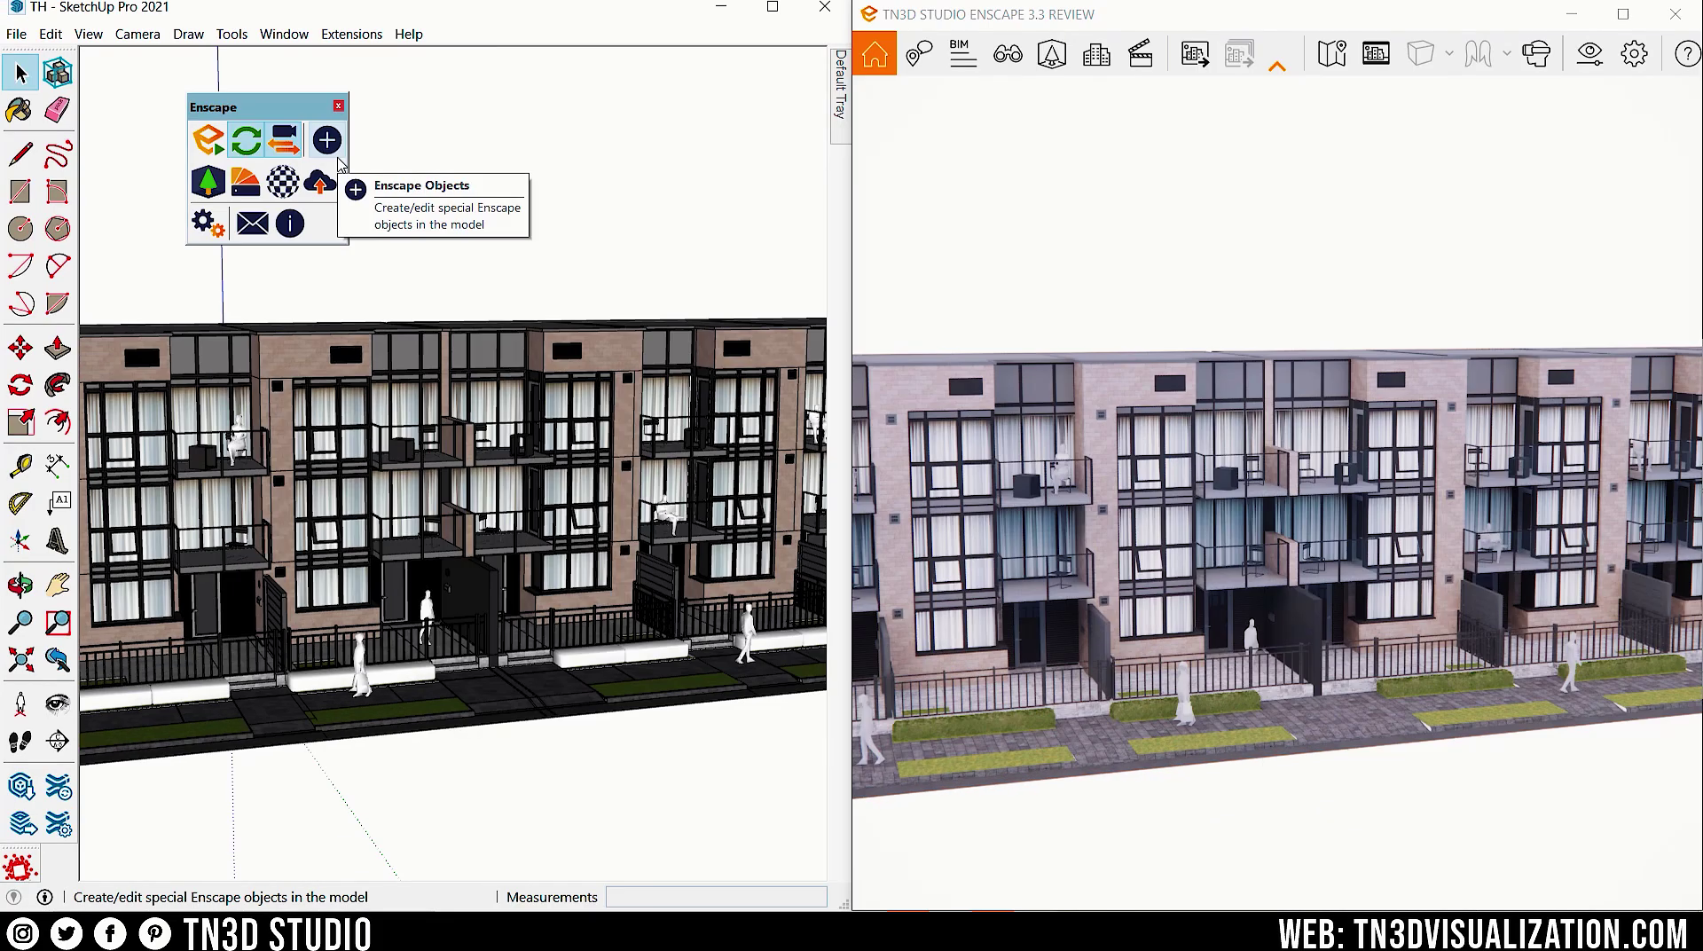
pyautogui.moveTo(381, 152)
pyautogui.mouseDown(button='middle')
pyautogui.moveTo(430, 508)
pyautogui.moveTo(728, 499)
pyautogui.moveTo(743, 246)
pyautogui.mouseUp(button='middle')
pyautogui.scroll(3, 725, 349)
pyautogui.scroll(-3, 411, 274)
pyautogui.scroll(3, 410, 274)
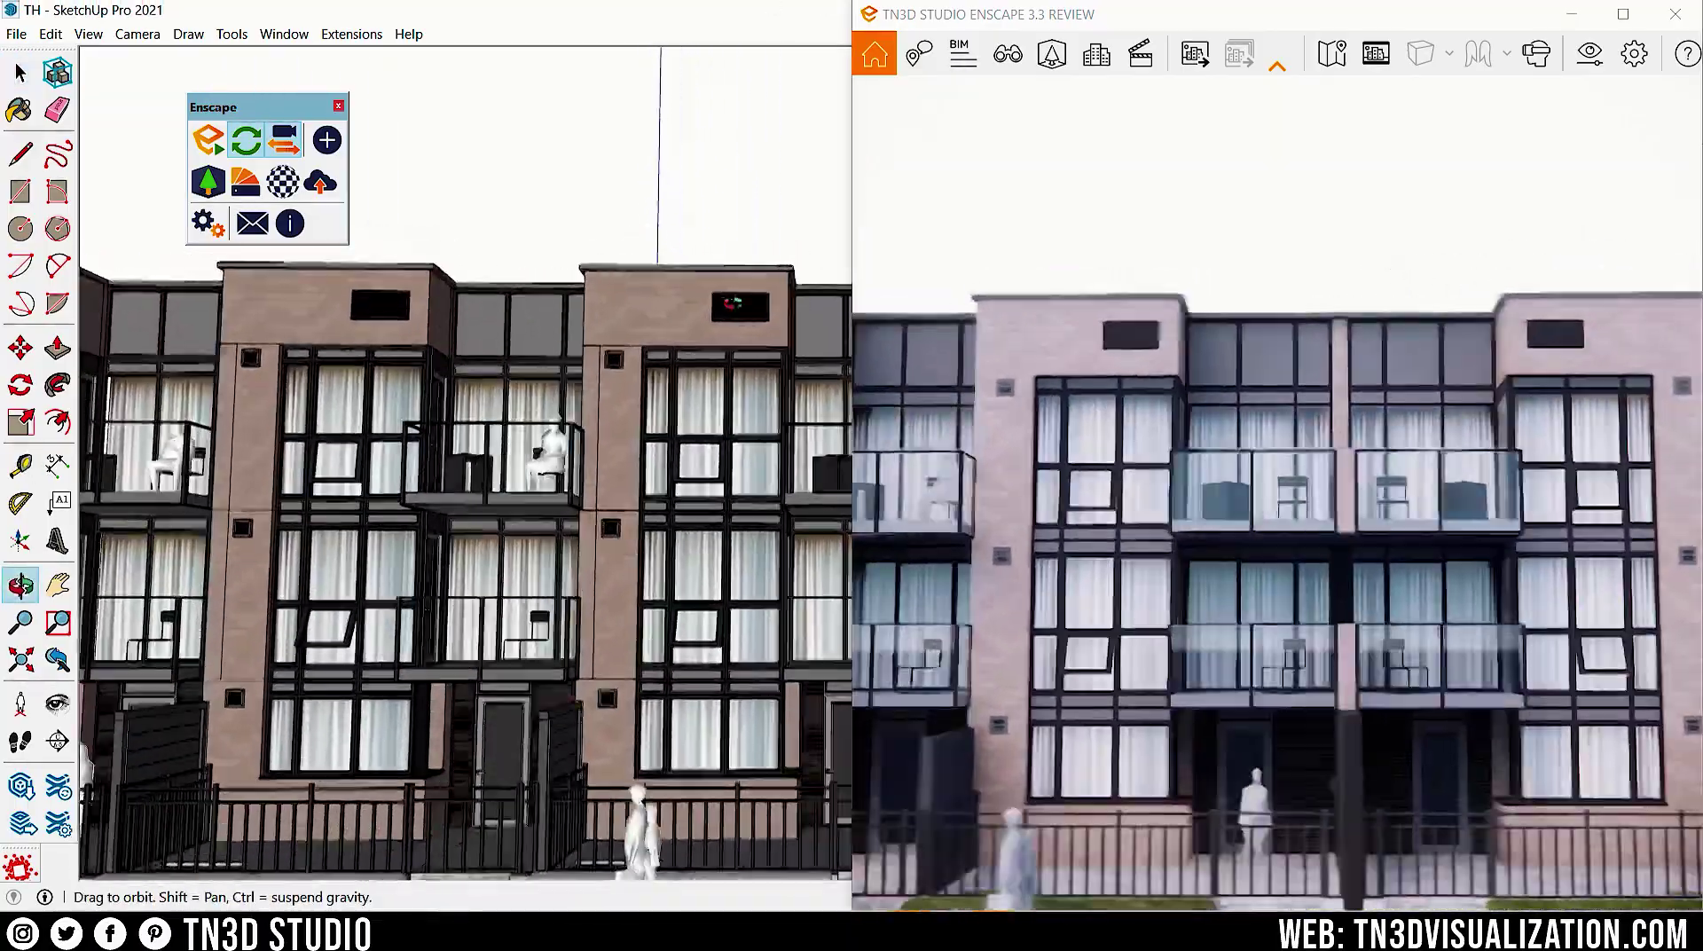
pyautogui.press('space')
# Step: Shrink the Enscape window into a corner and orbit to an angled aerial townhouse view
pyautogui.moveTo(1522, 17); pyautogui.dragTo(1055, 96)
pyautogui.moveTo(681, 81); pyautogui.dragTo(870, 350)
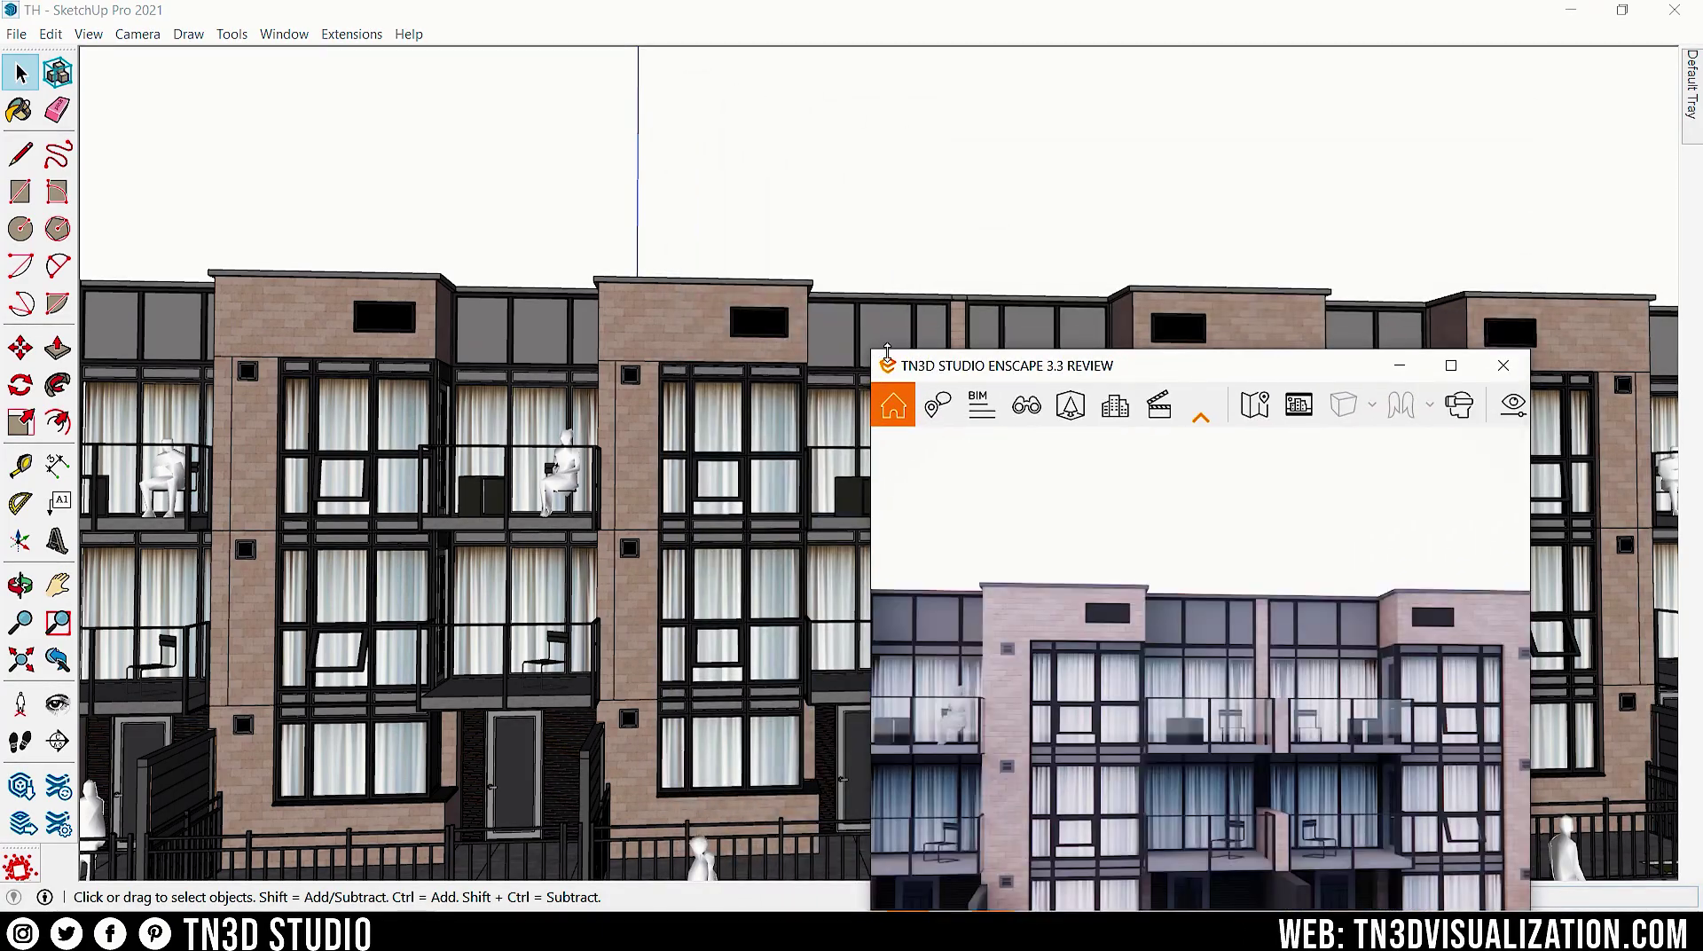
pyautogui.moveTo(1158, 366); pyautogui.dragTo(1246, 163)
pyautogui.moveTo(680, 432)
pyautogui.mouseDown(button='middle')
pyautogui.moveTo(700, 519)
pyautogui.moveTo(567, 527)
pyautogui.moveTo(270, 448)
pyautogui.moveTo(652, 436)
pyautogui.mouseUp(button='middle')
pyautogui.scroll(-5, 701, 523)
pyautogui.scroll(5, 714, 569)
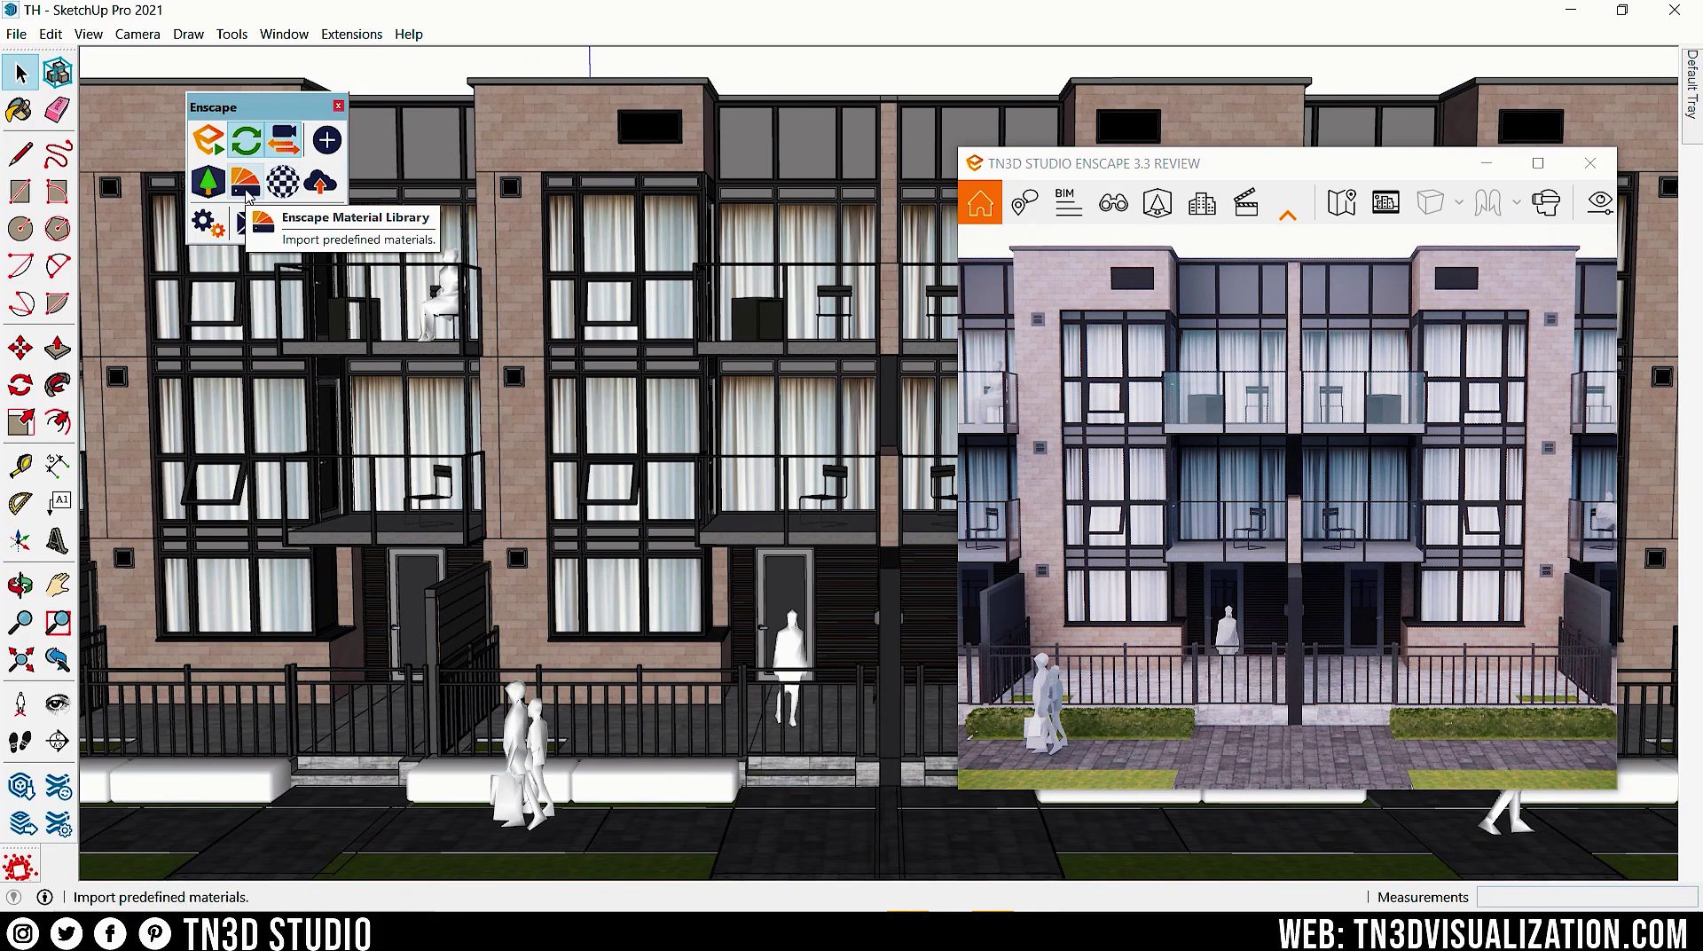
# Step: Open the Enscape Material Library, nudge its window up, then highlight the blog's Site Context heading
pyautogui.click(246, 182)
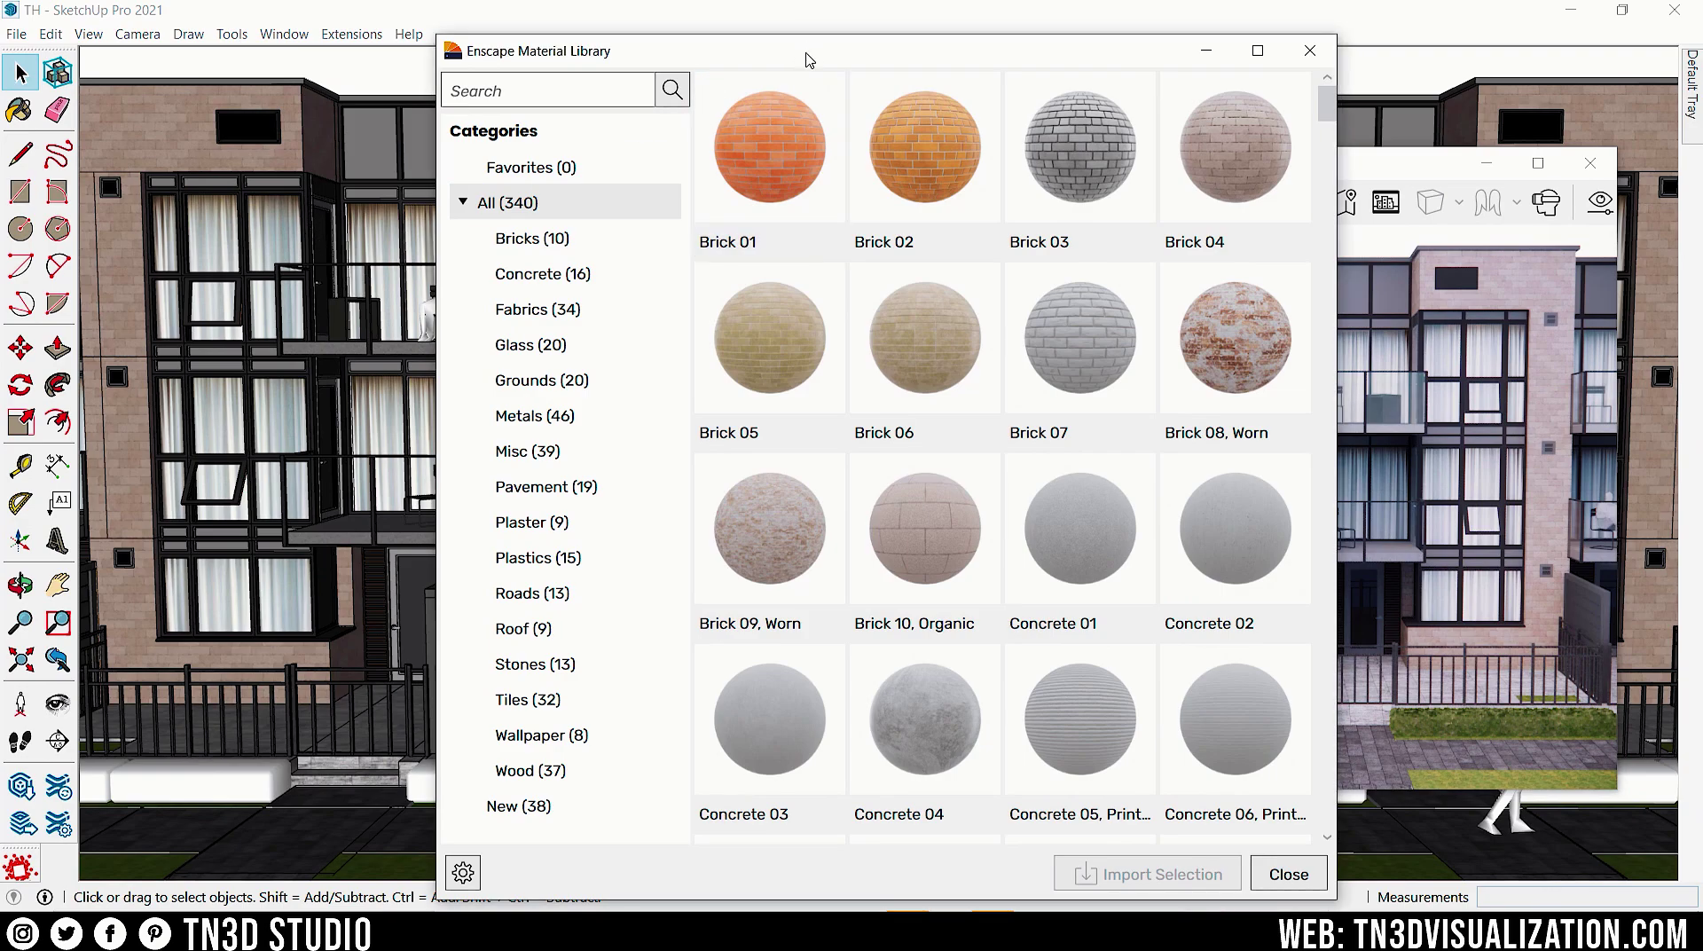
pyautogui.moveTo(805, 52); pyautogui.dragTo(833, 17)
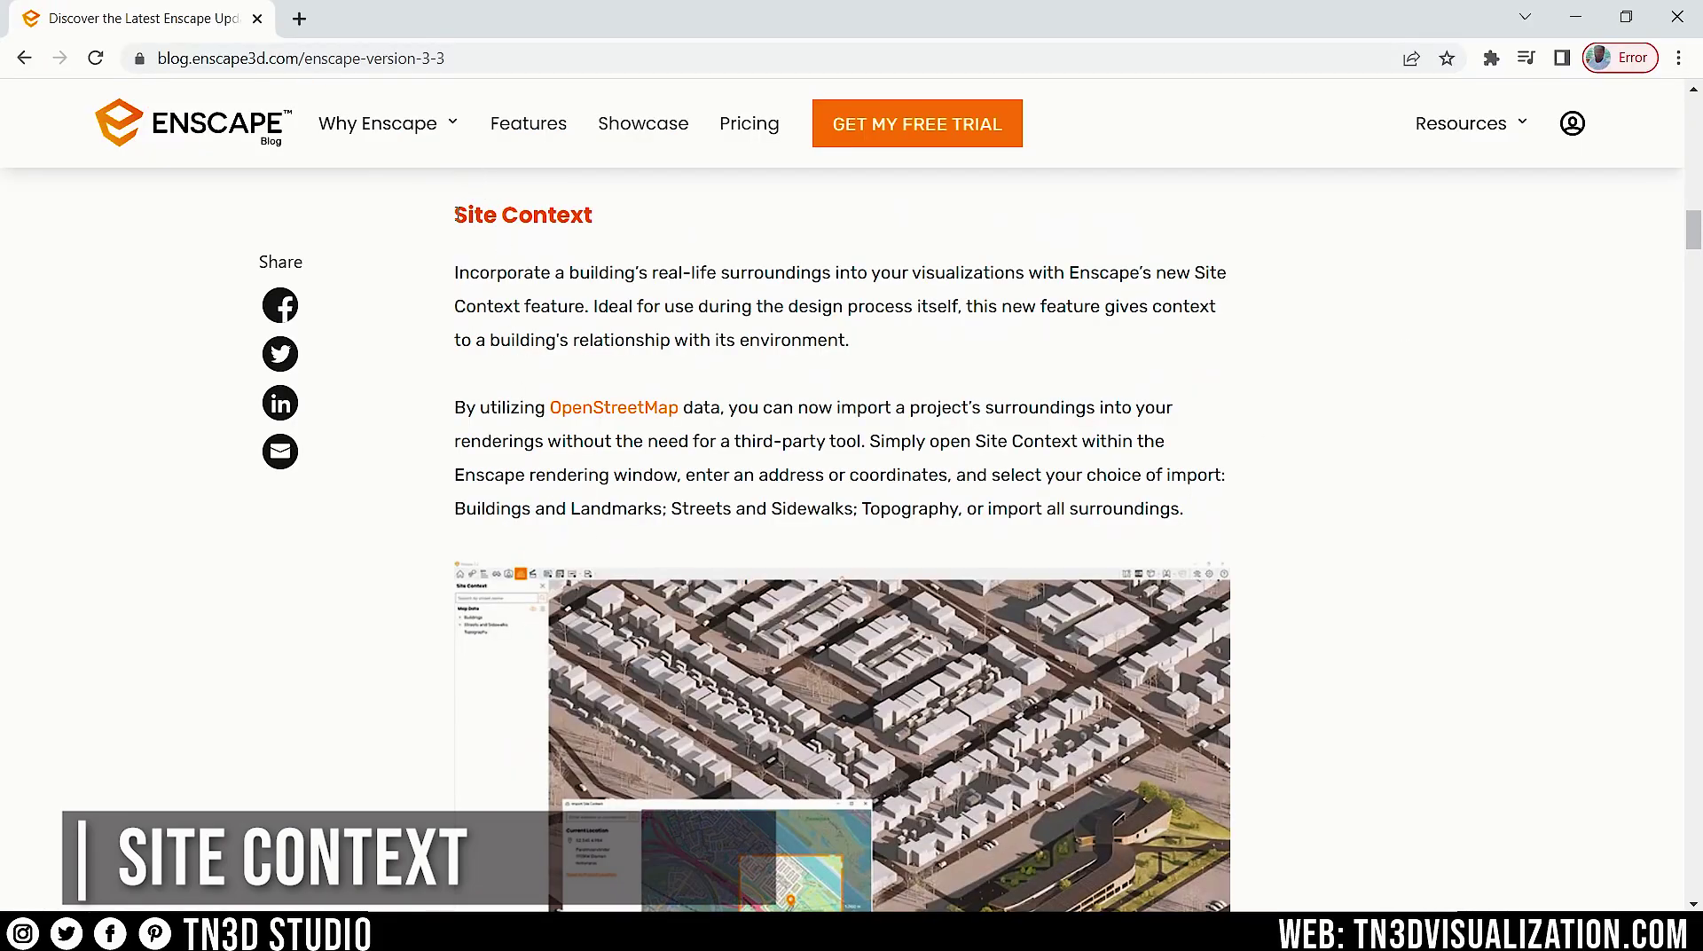
pyautogui.moveTo(456, 213); pyautogui.dragTo(619, 230)
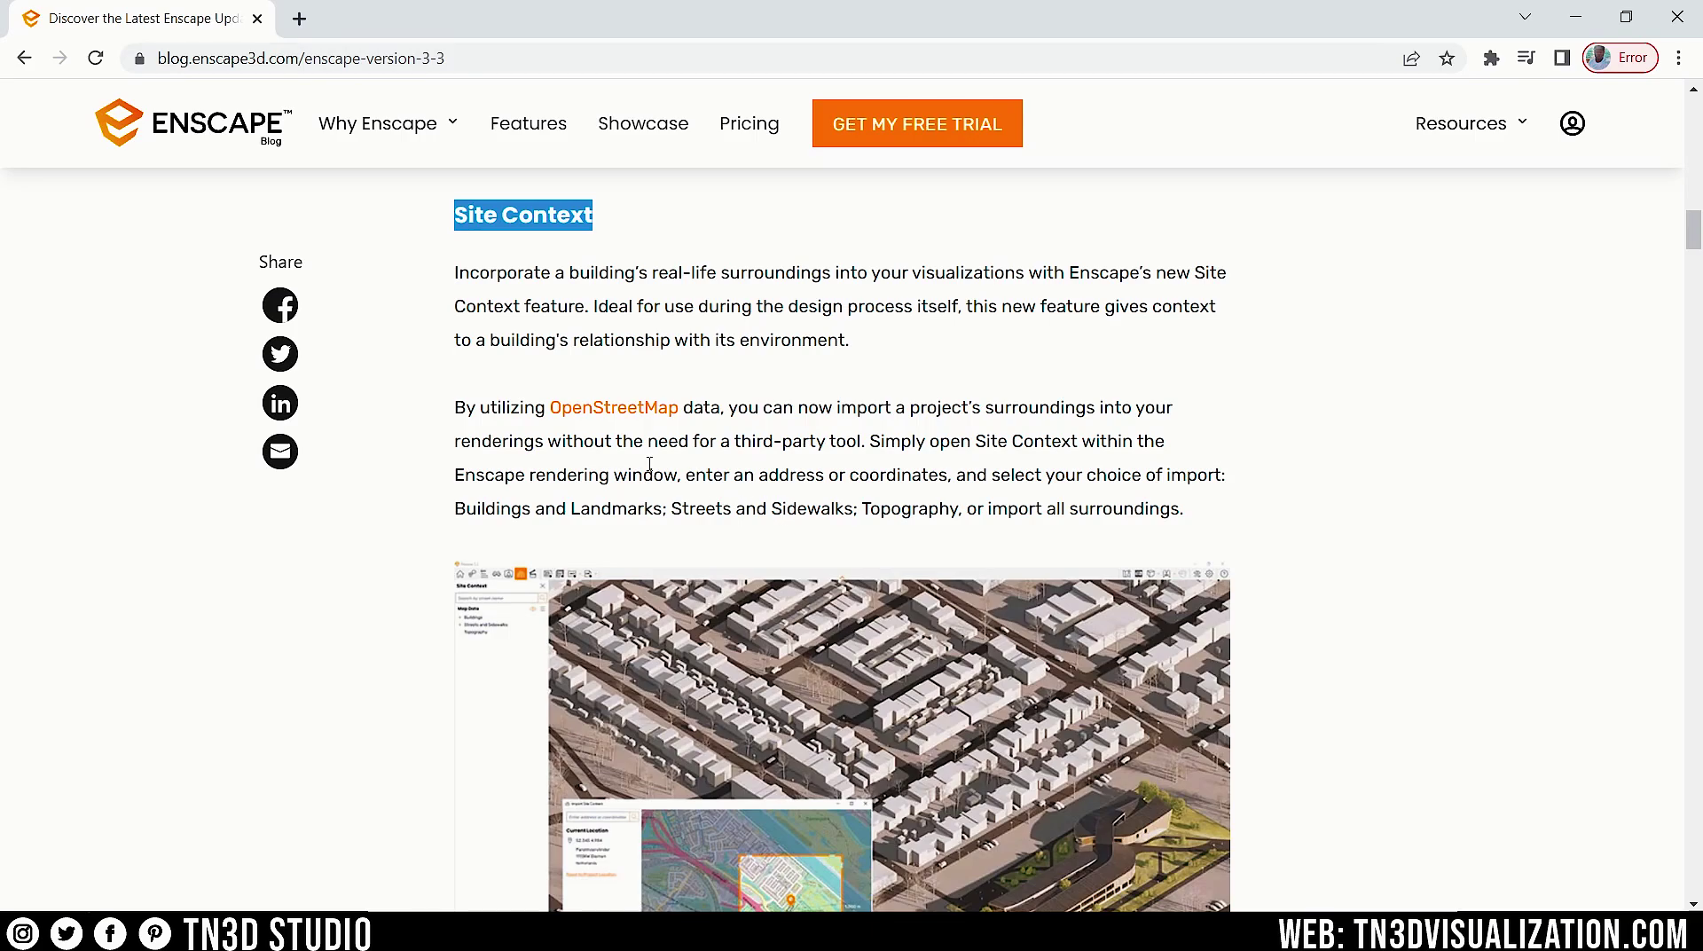
# Step: Follow the Site Context section's OpenStreetMap link and pan and zoom its map
pyautogui.moveTo(452, 408); pyautogui.dragTo(730, 426)
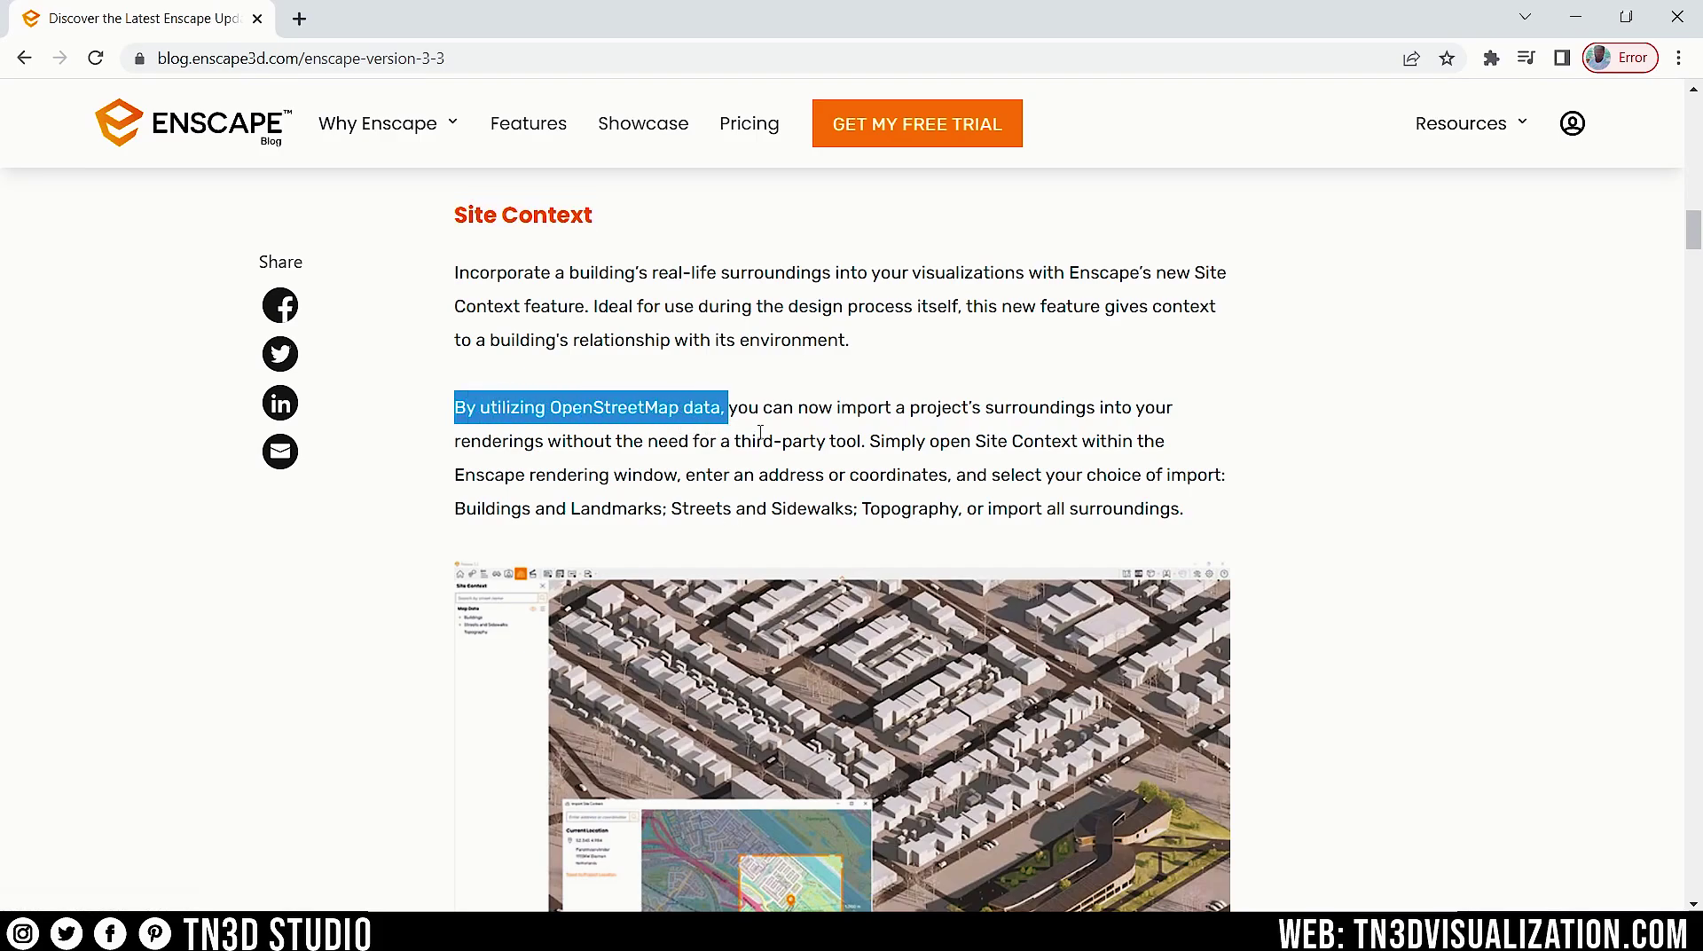
pyautogui.click(760, 432)
pyautogui.click(635, 410)
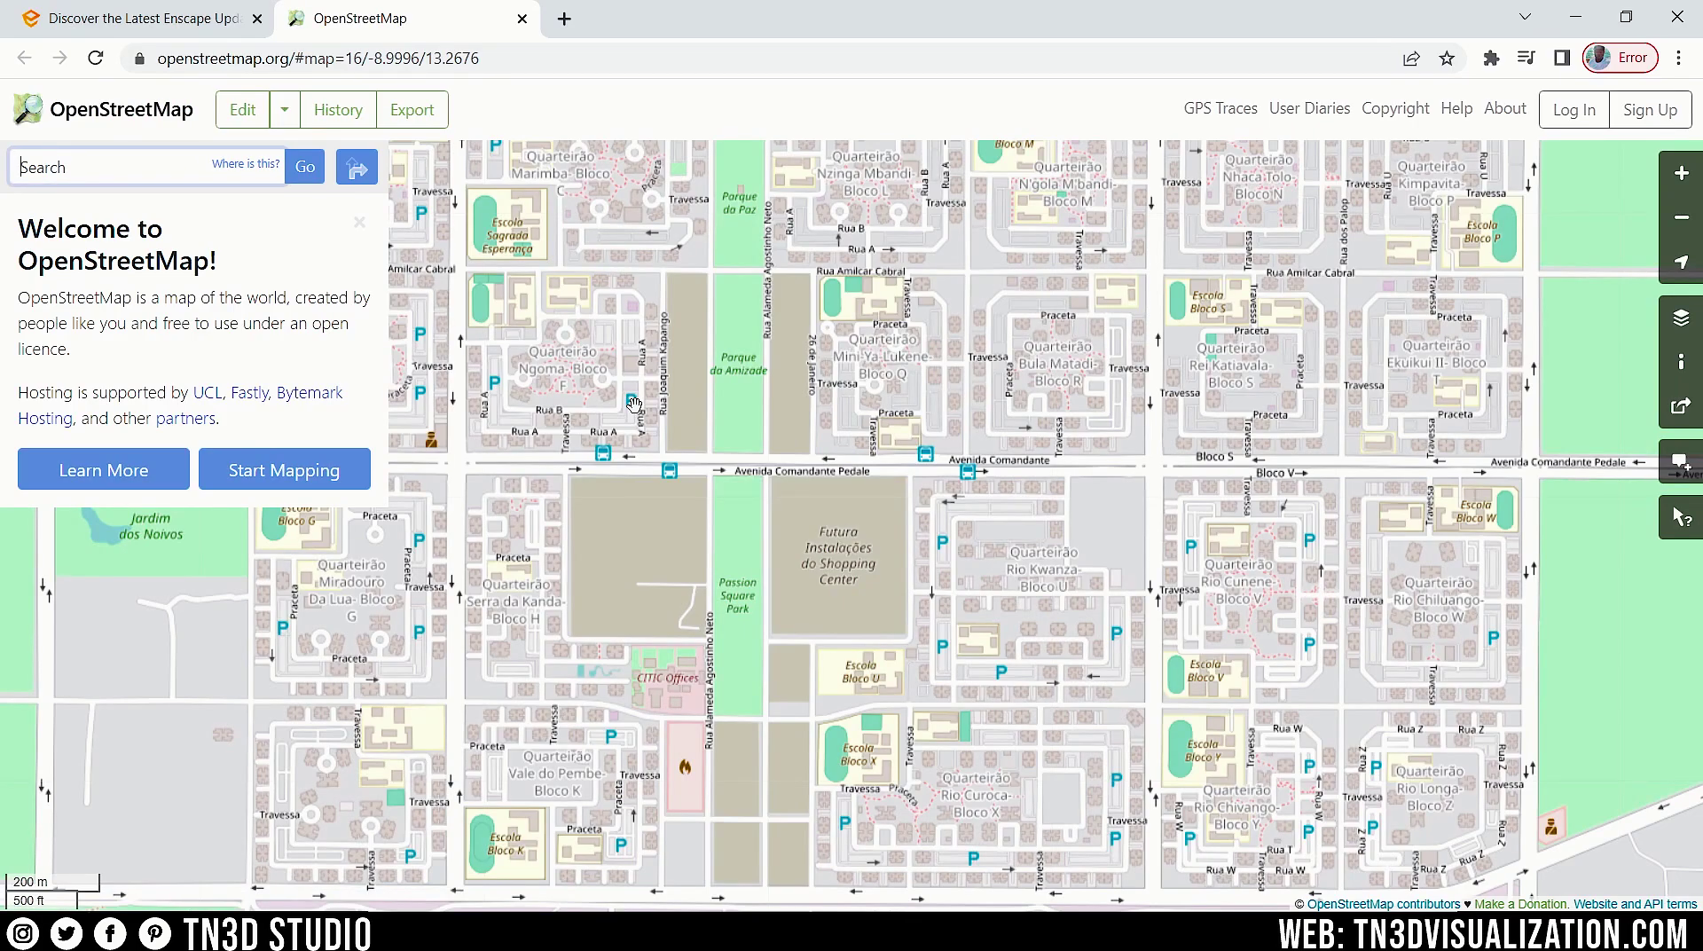
pyautogui.moveTo(19, 298); pyautogui.dragTo(388, 357)
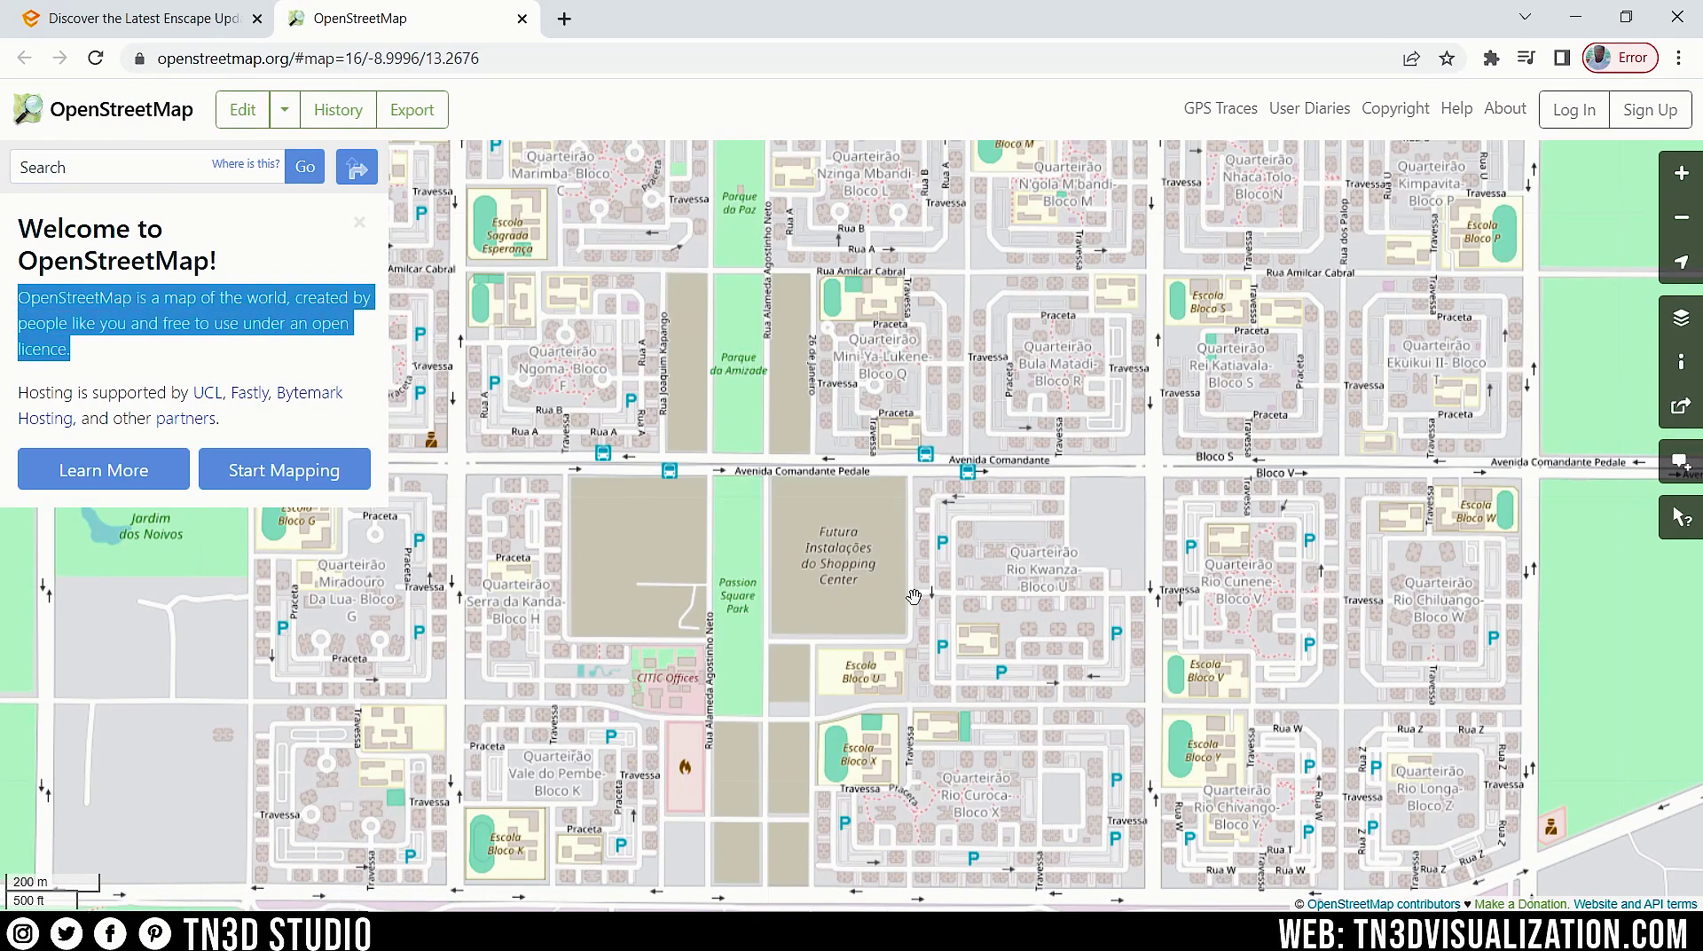
pyautogui.moveTo(981, 592); pyautogui.dragTo(921, 419)
pyautogui.scroll(-2, 921, 419)
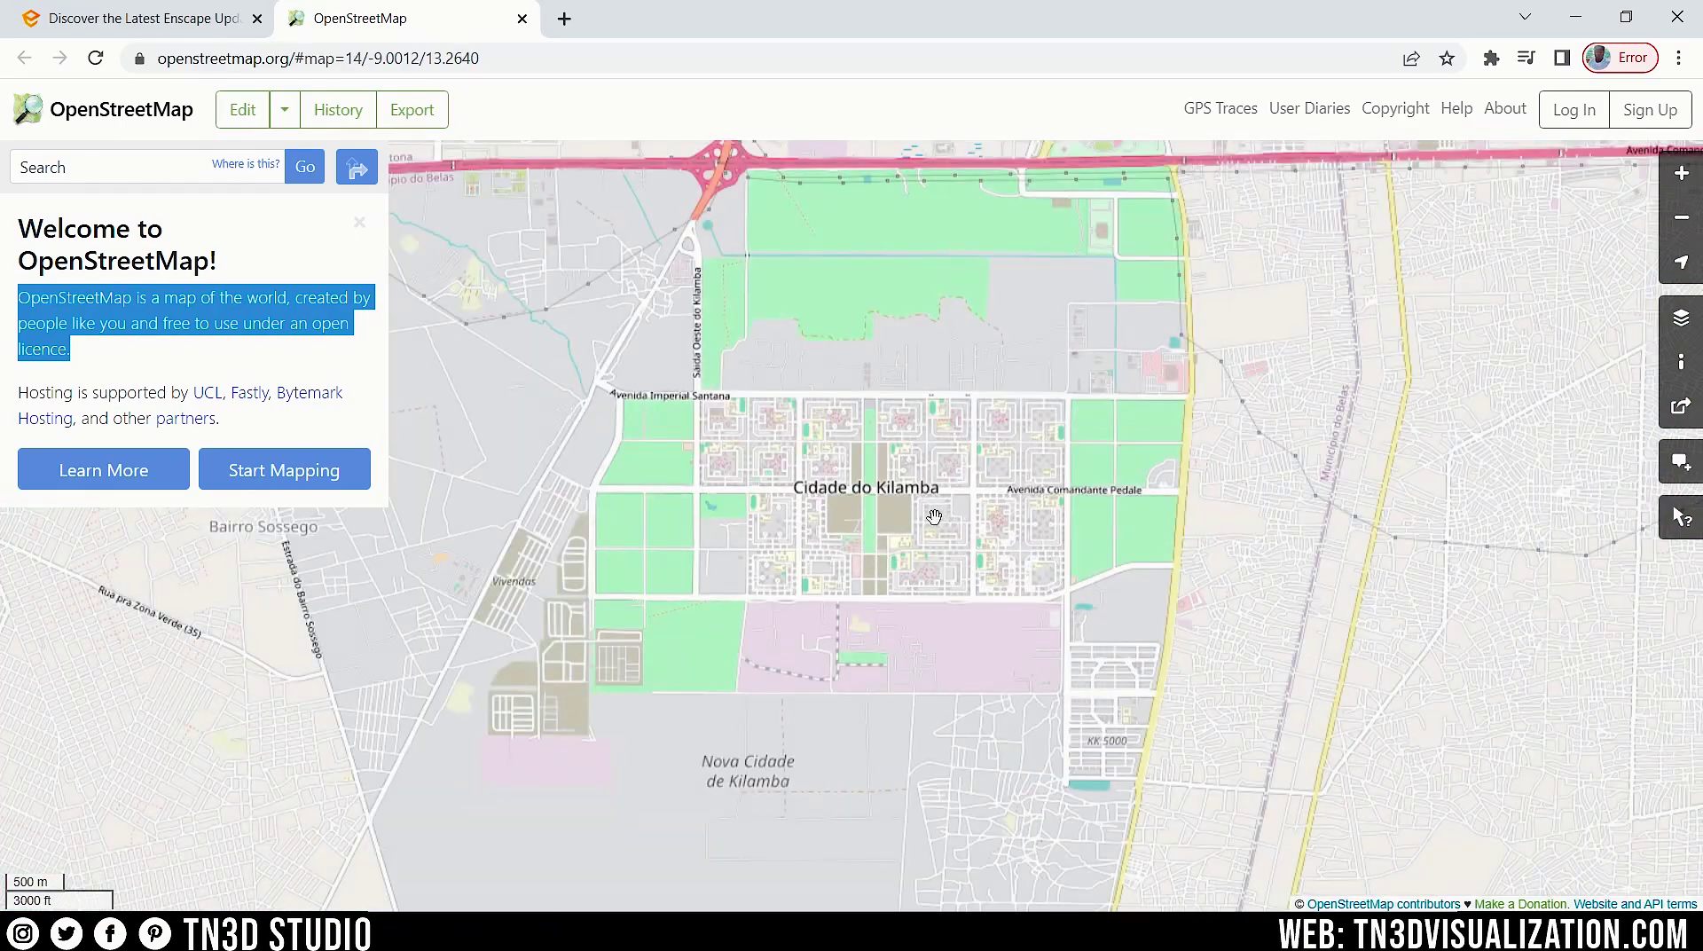
pyautogui.scroll(2, 974, 511)
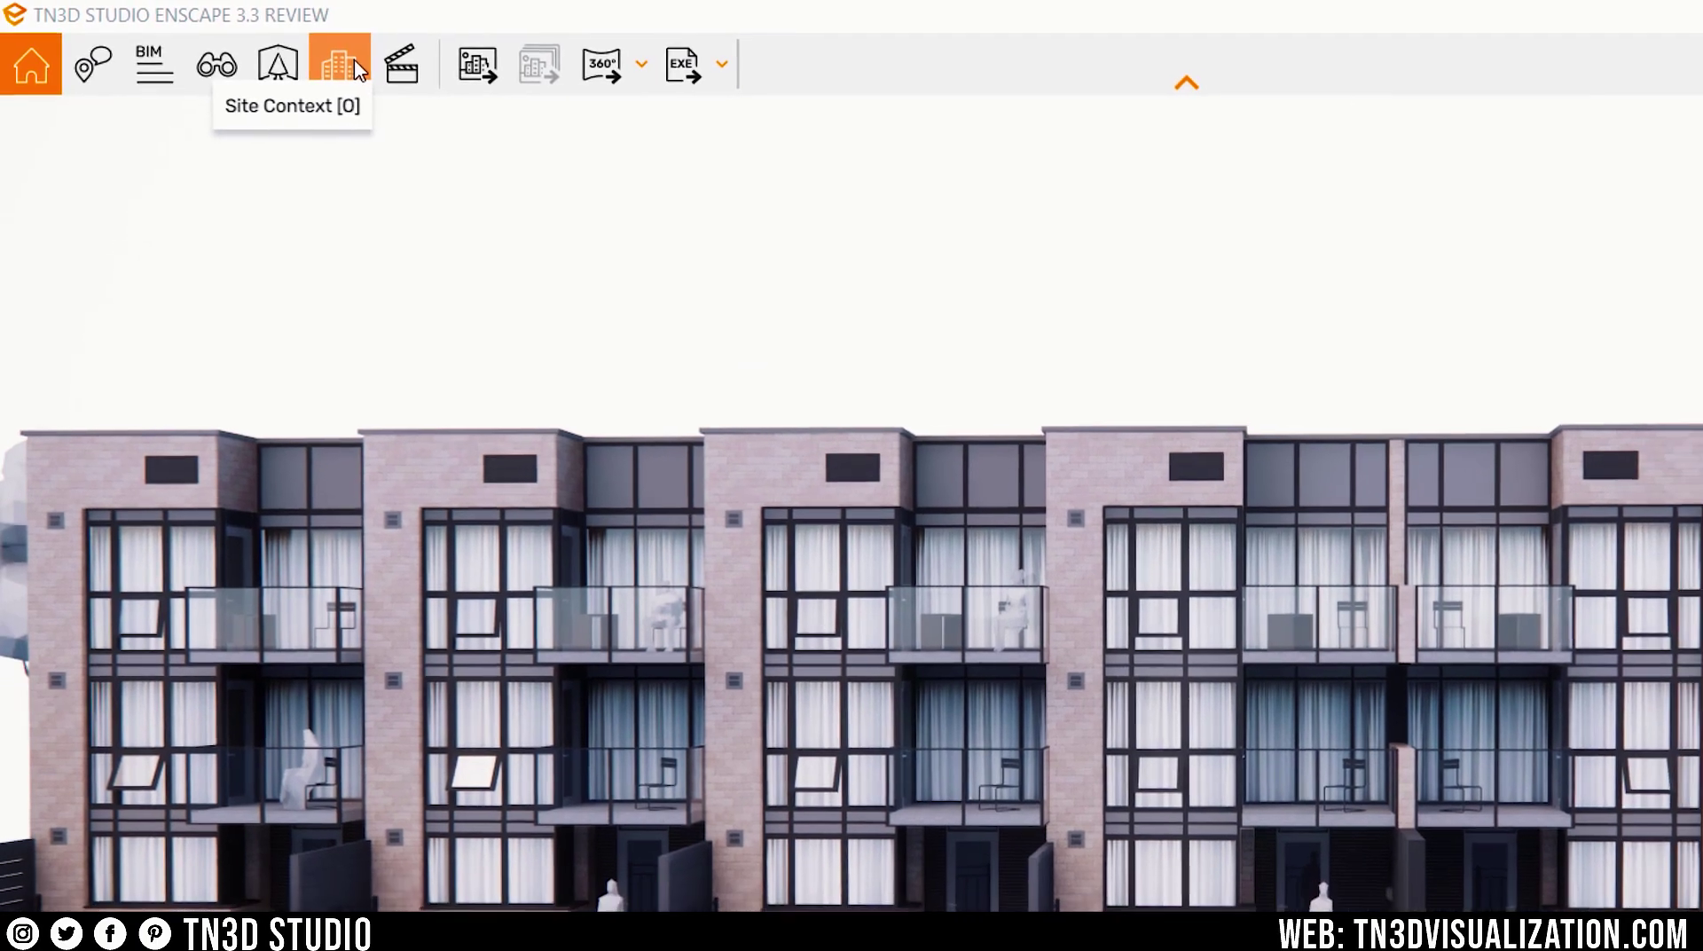
# Step: Open the Site Context options and choose Add Site Context to show the import map
pyautogui.click(370, 71)
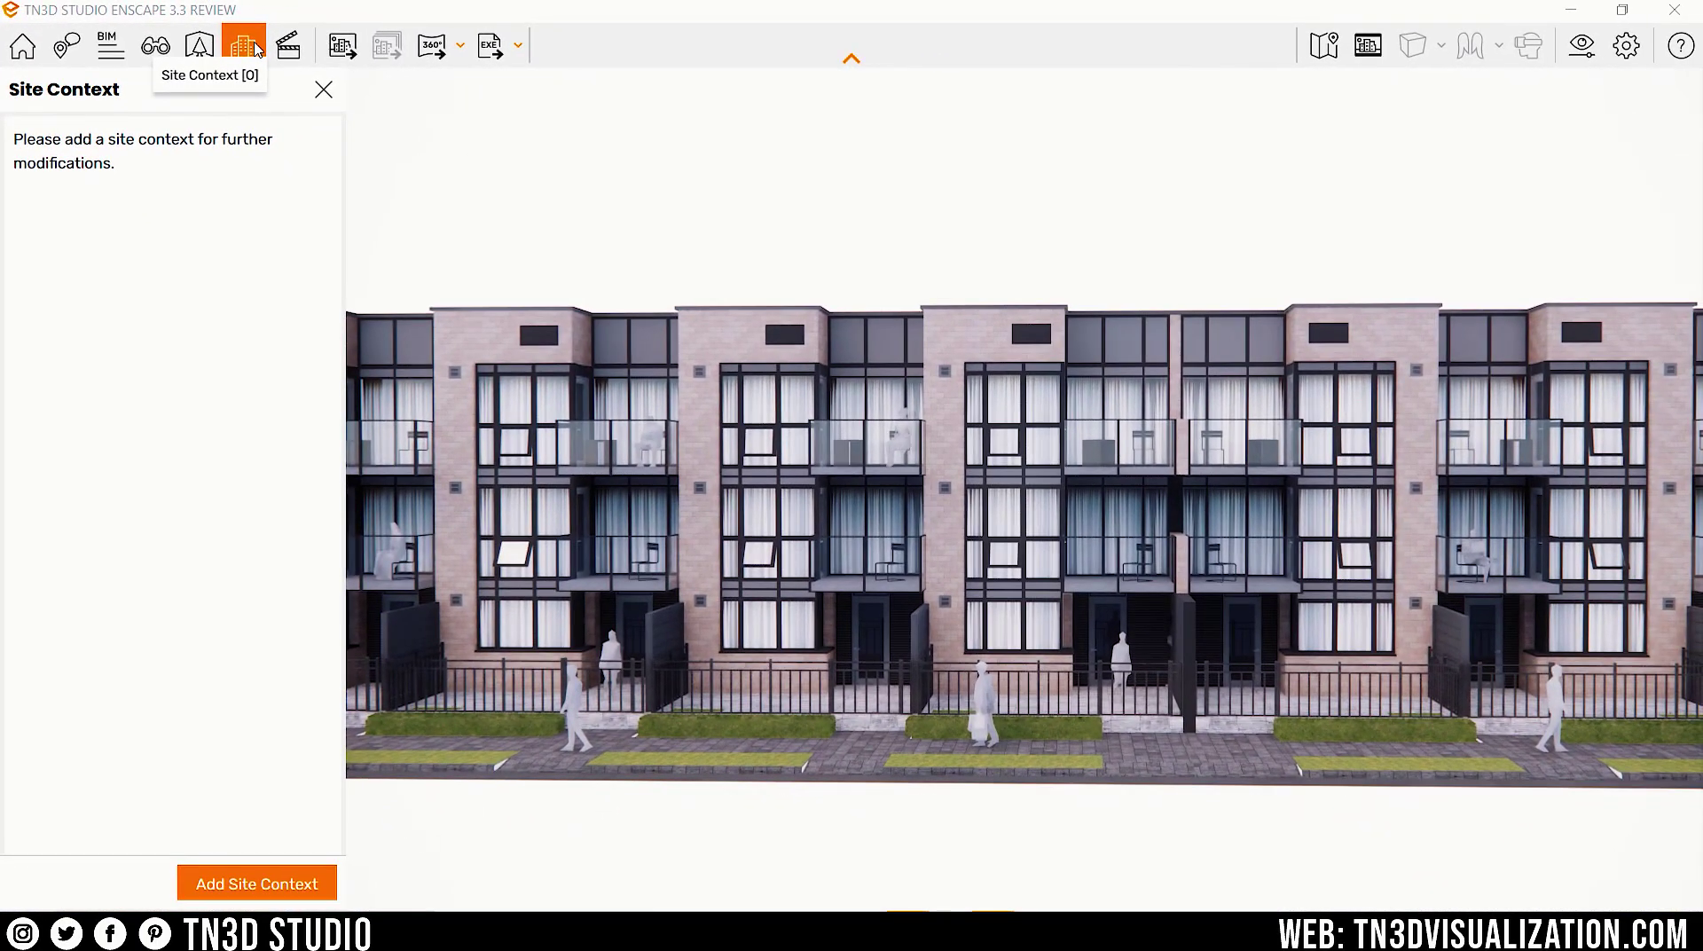
pyautogui.click(255, 885)
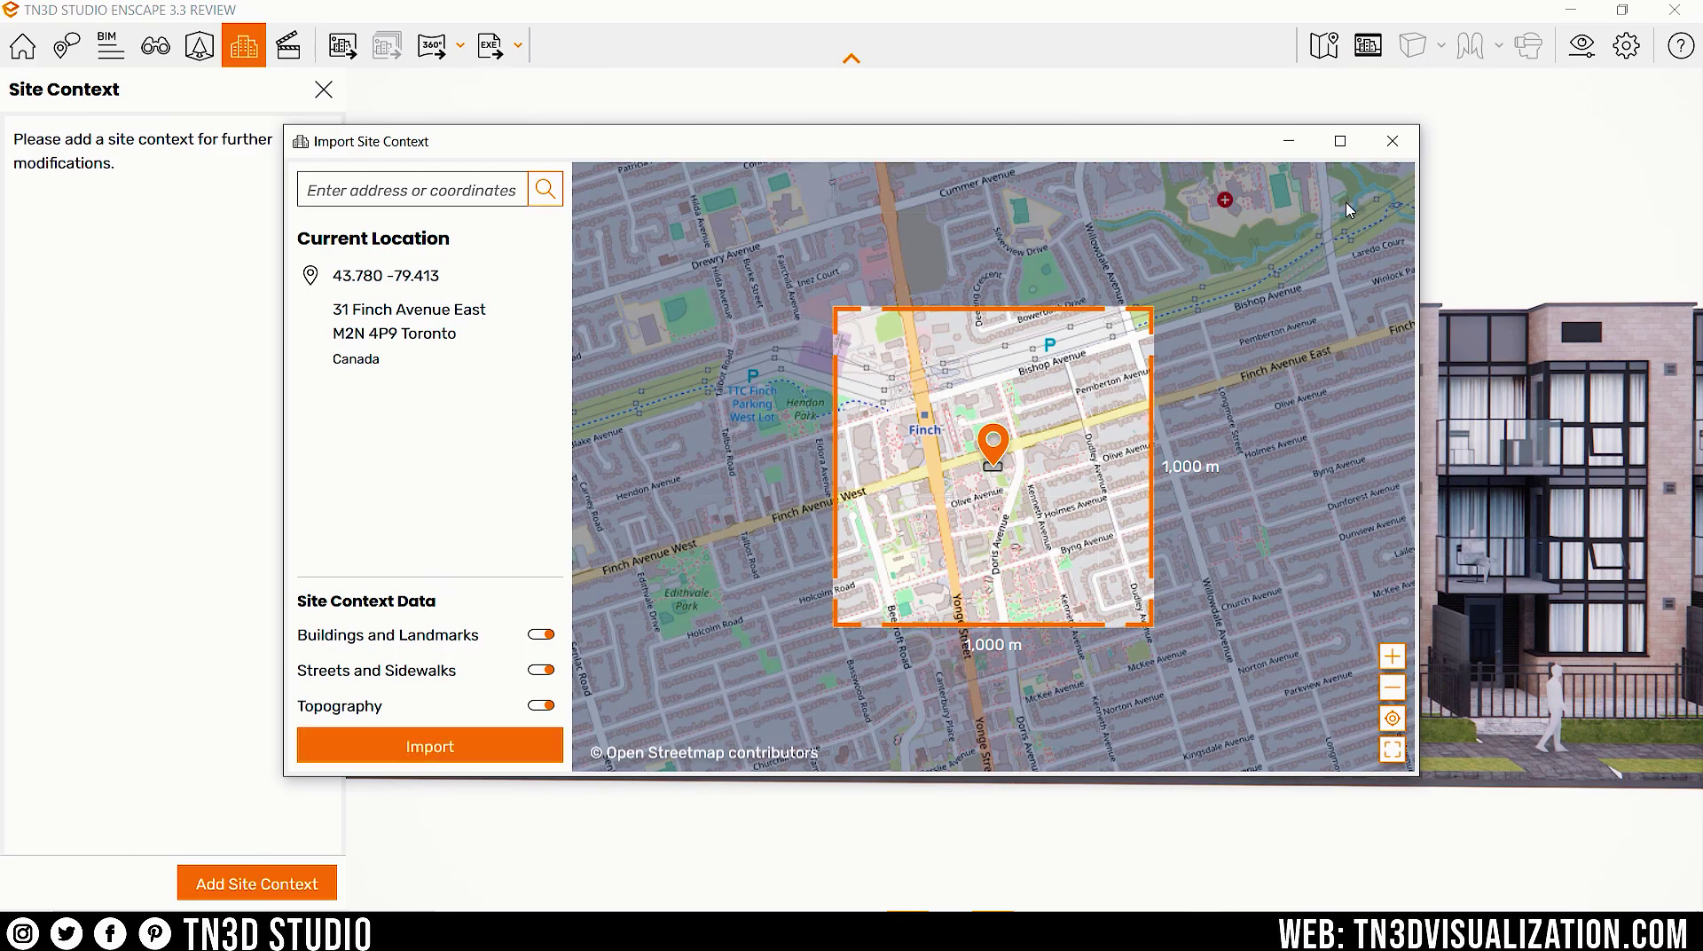
# Step: Enlarge the import map to full screen and search for '370 shuter st toronto'
pyautogui.click(1342, 145)
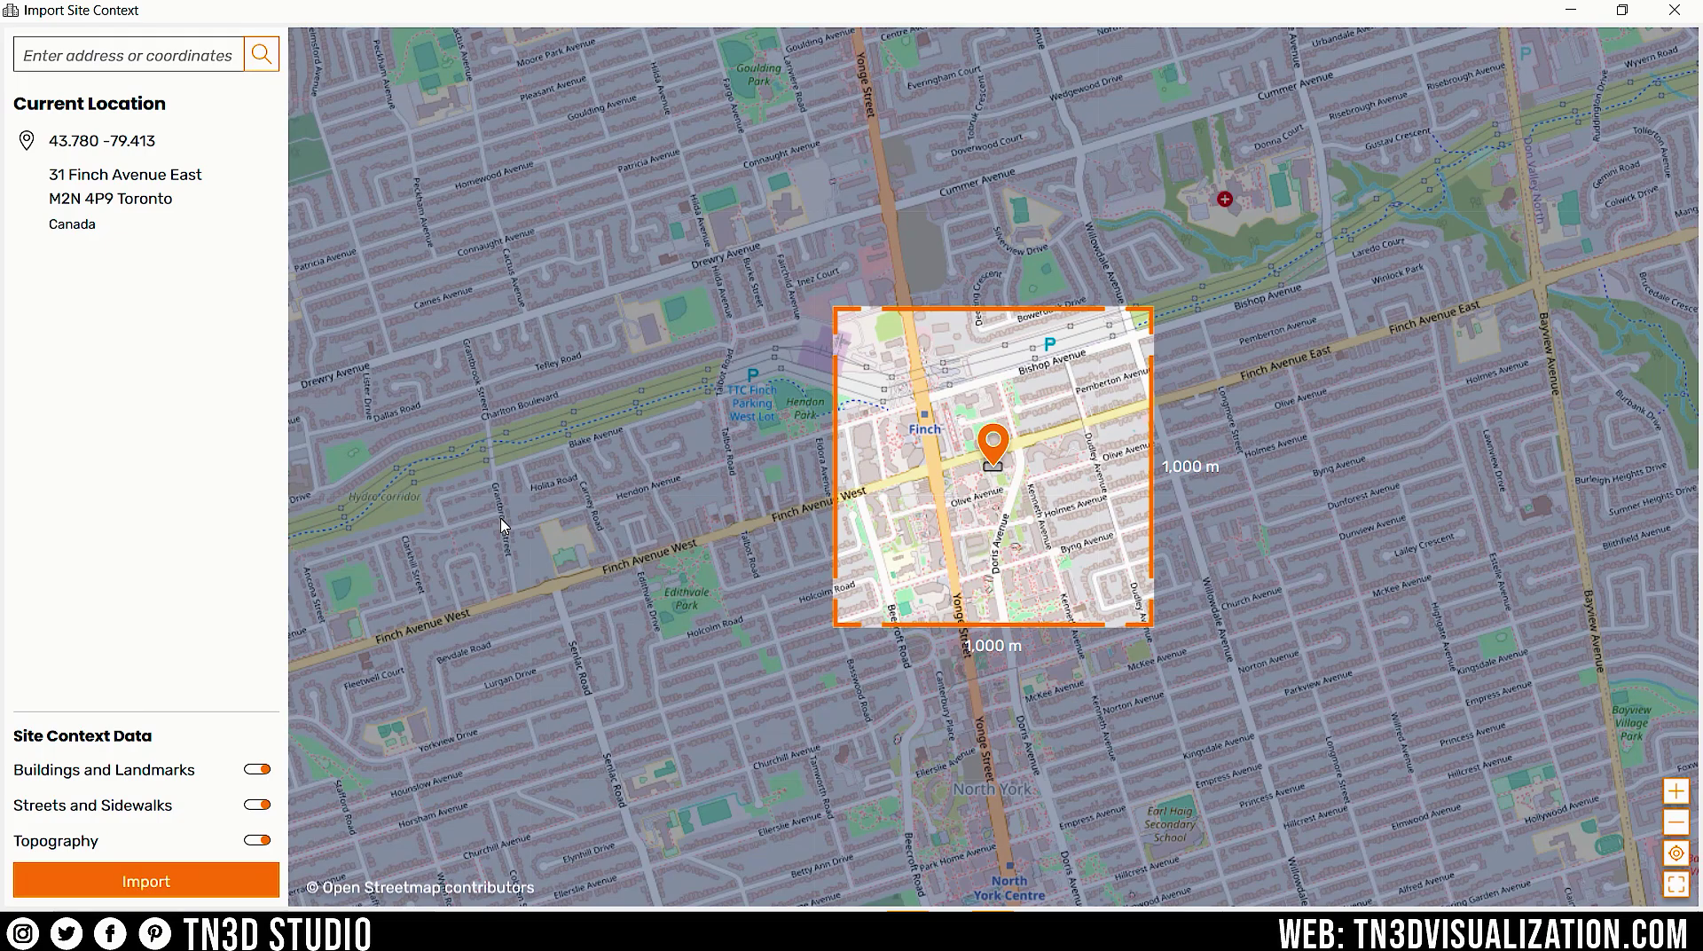
pyautogui.click(208, 60)
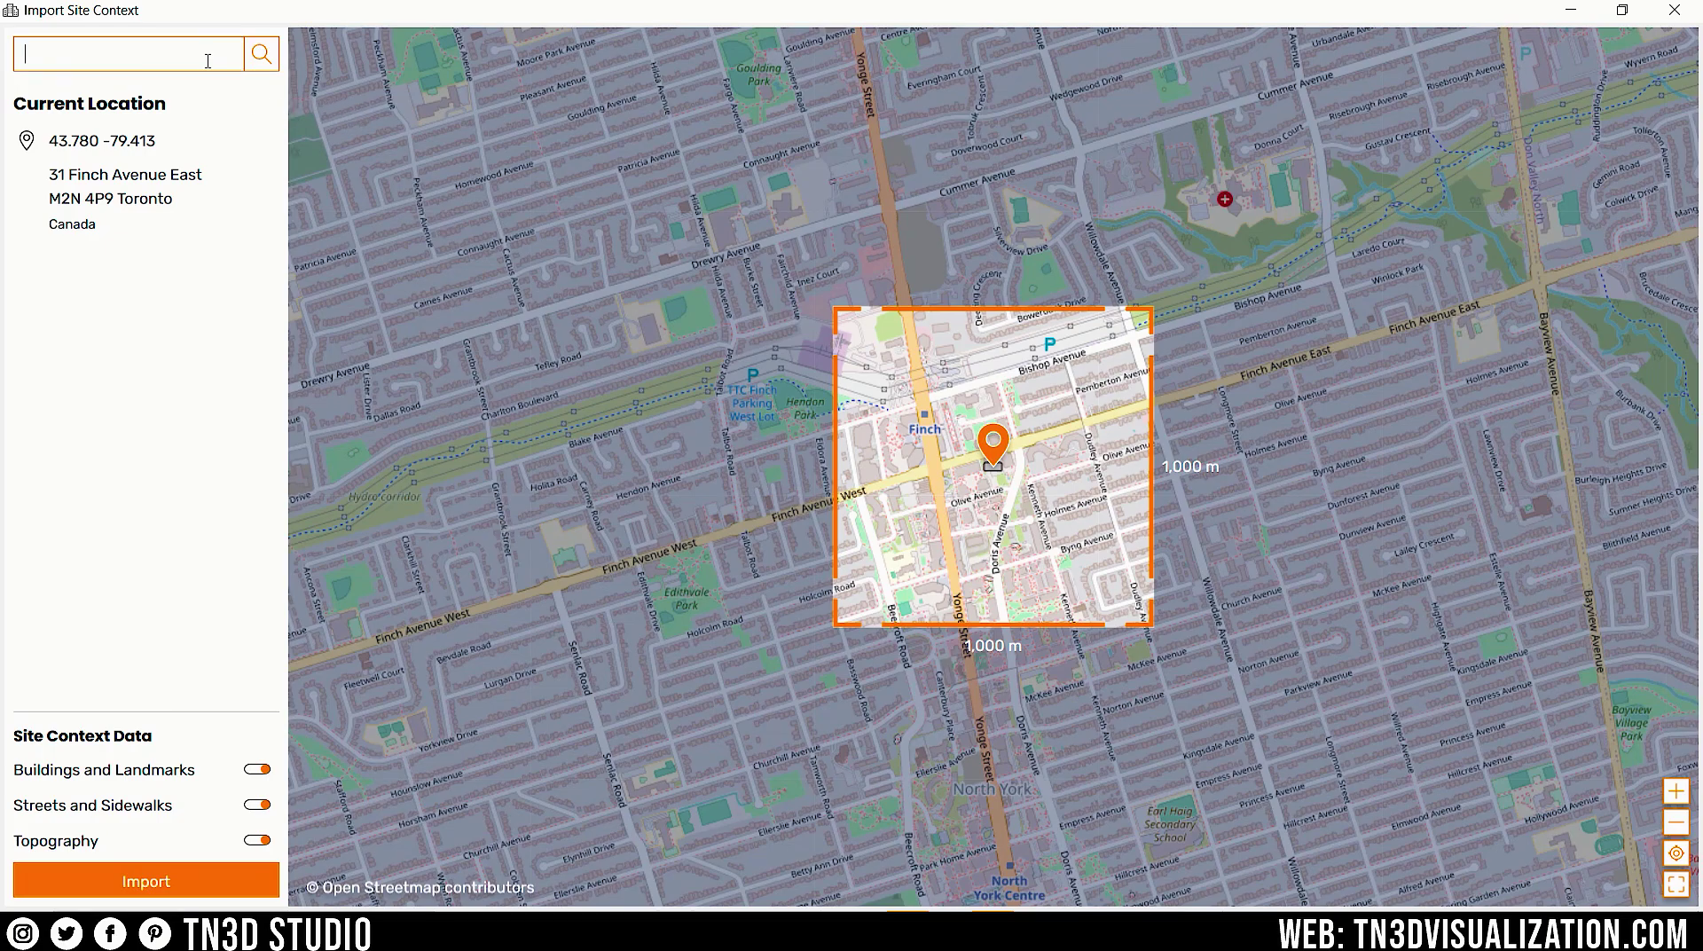
pyautogui.write('370 shuter stree')
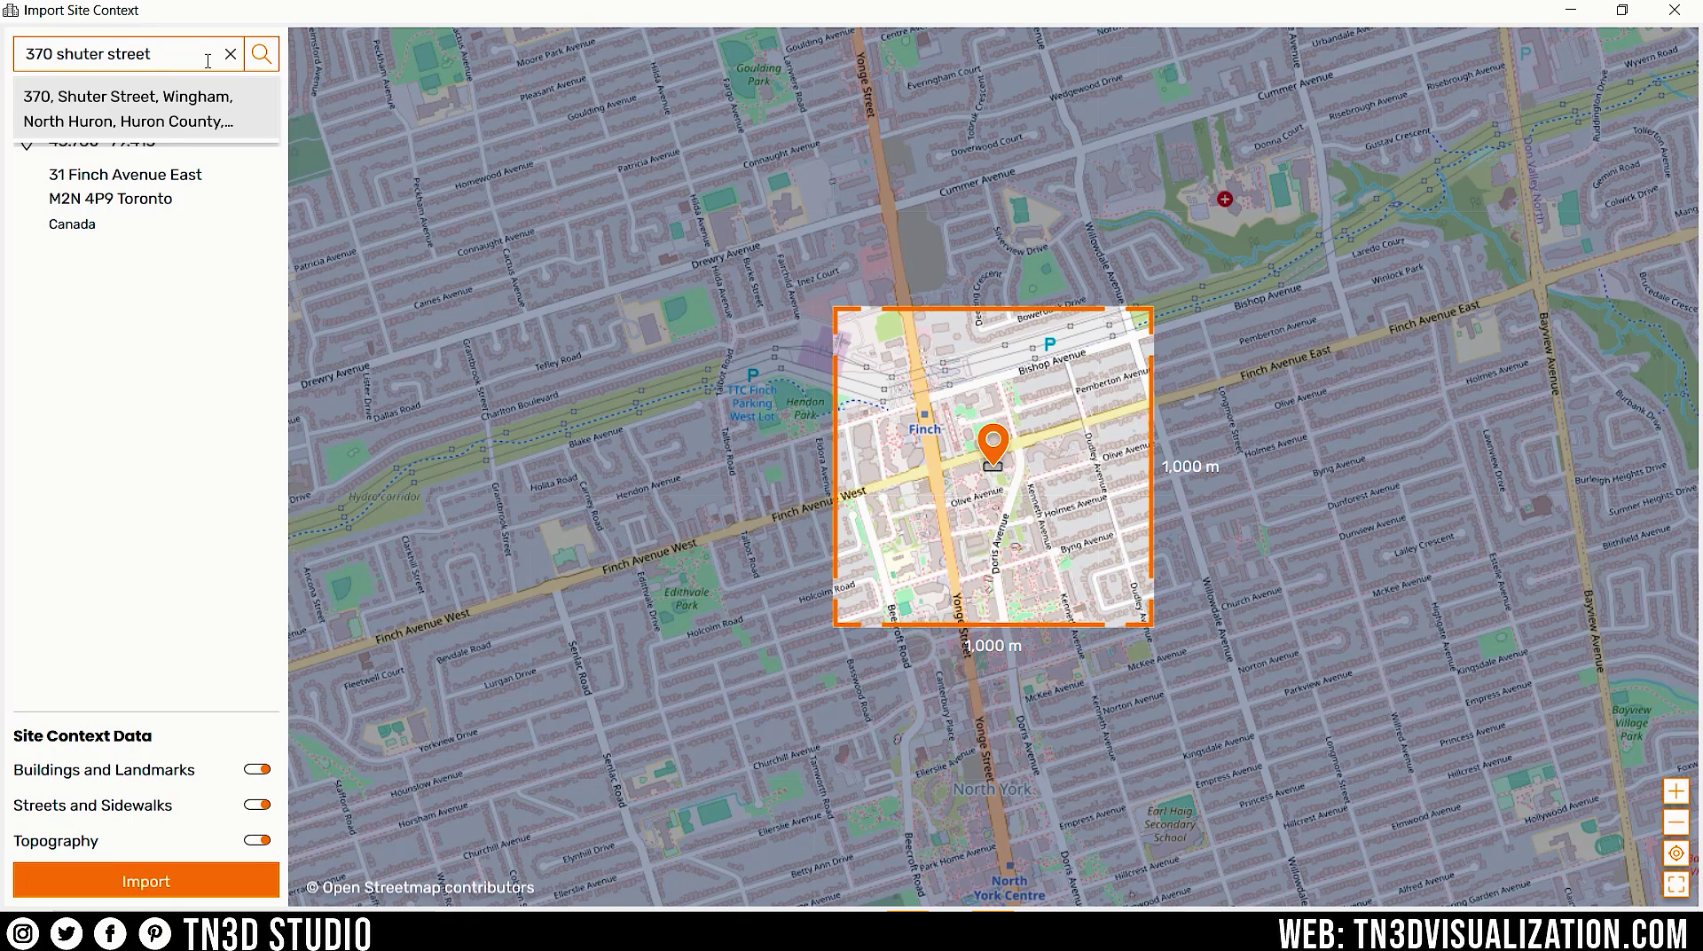
pyautogui.write(' toronto')
pyautogui.press('Return')
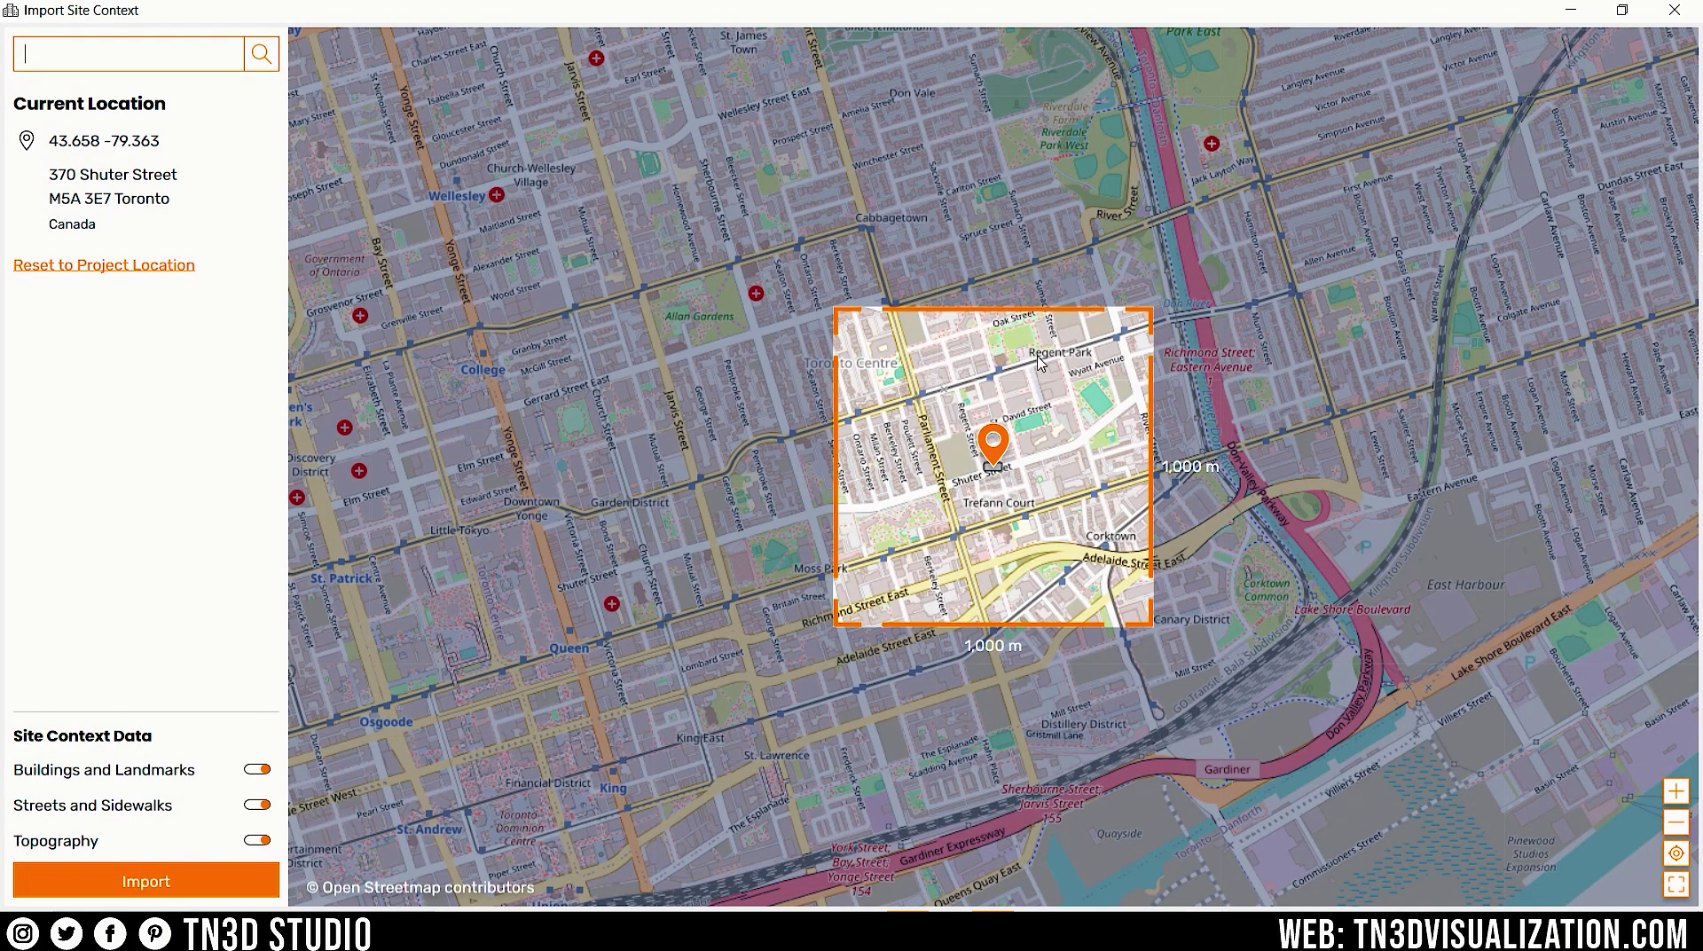
pyautogui.scroll(5, 1046, 418)
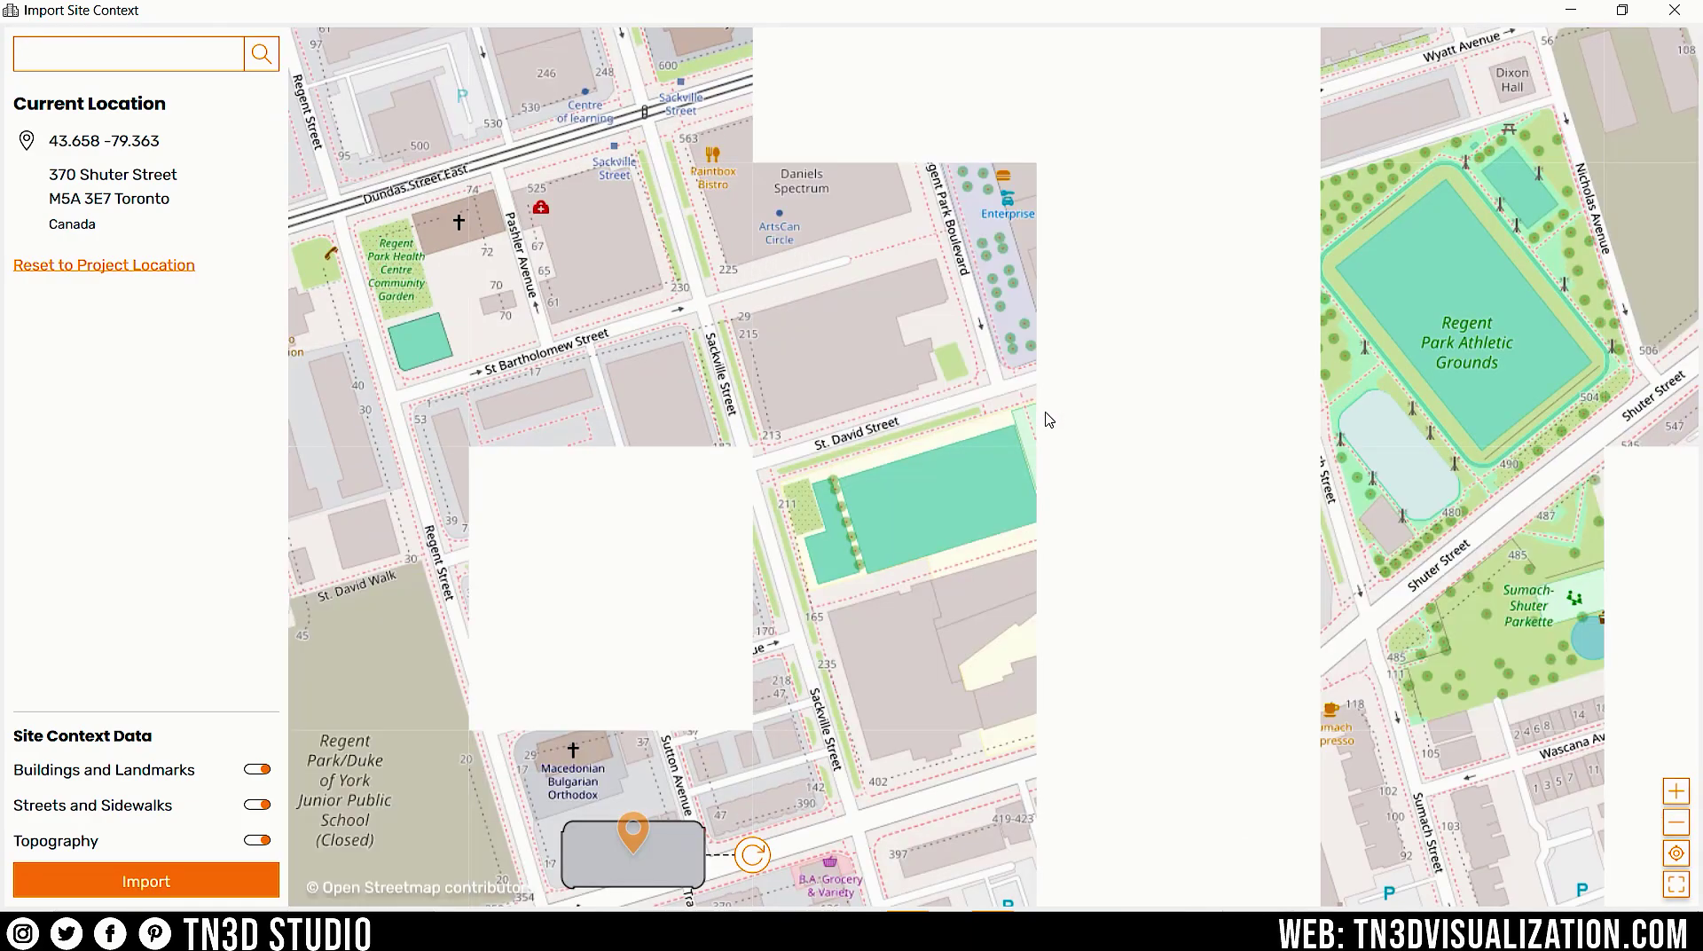
pyautogui.scroll(-5, 1047, 419)
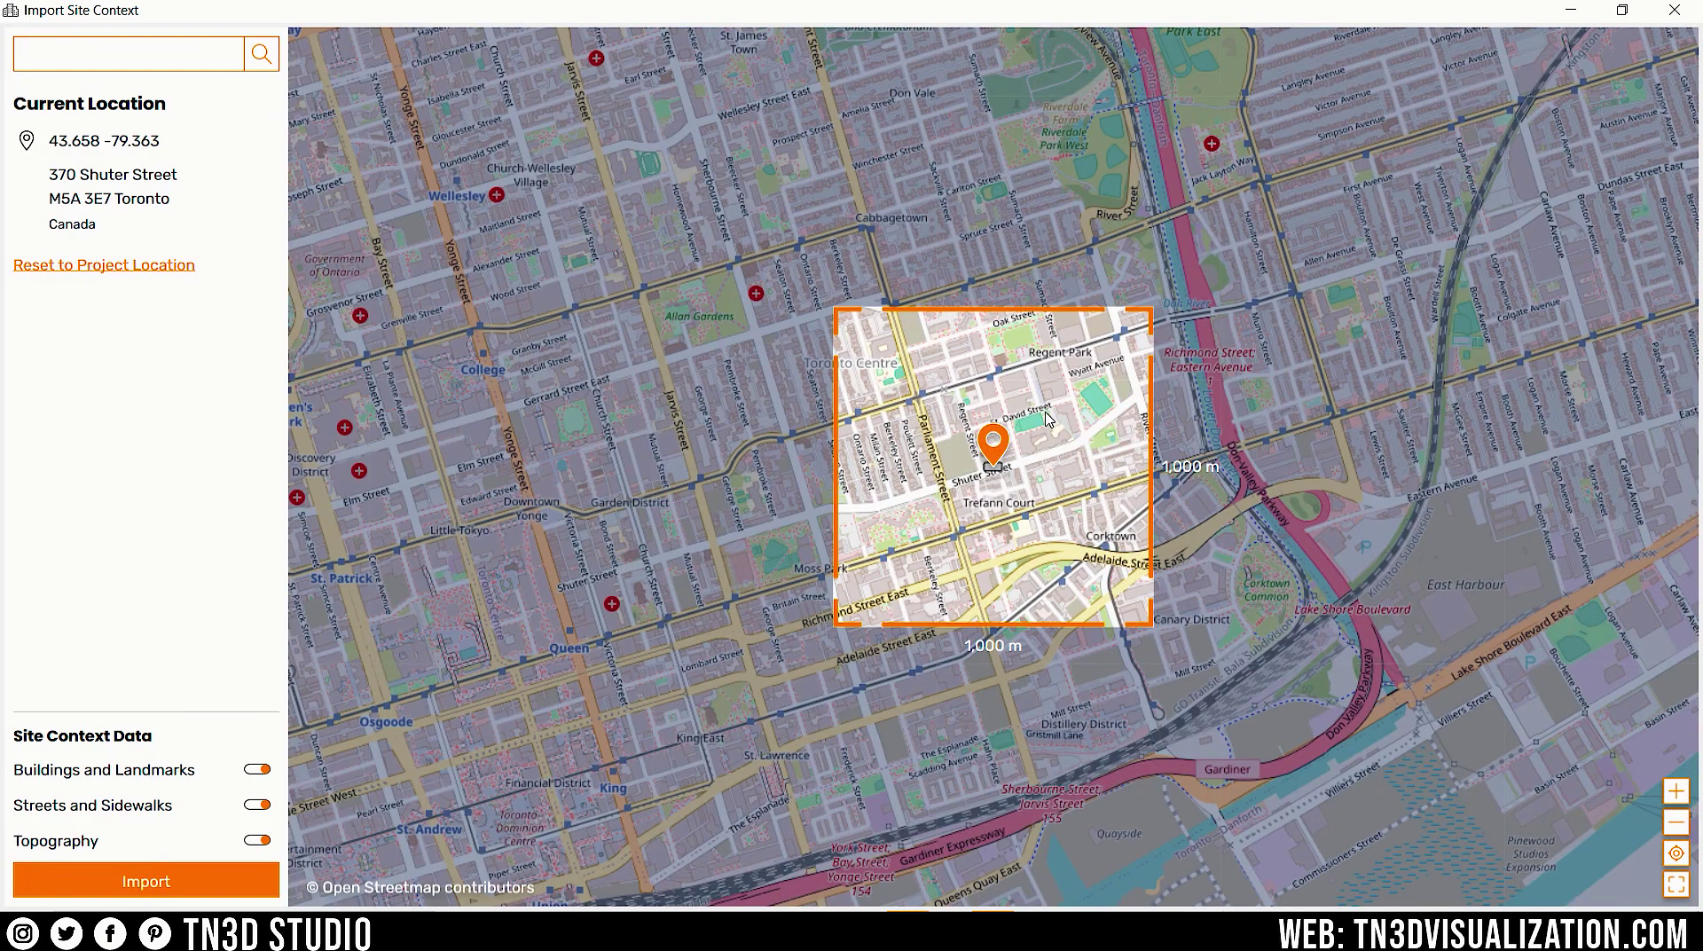
pyautogui.scroll(2, 1046, 417)
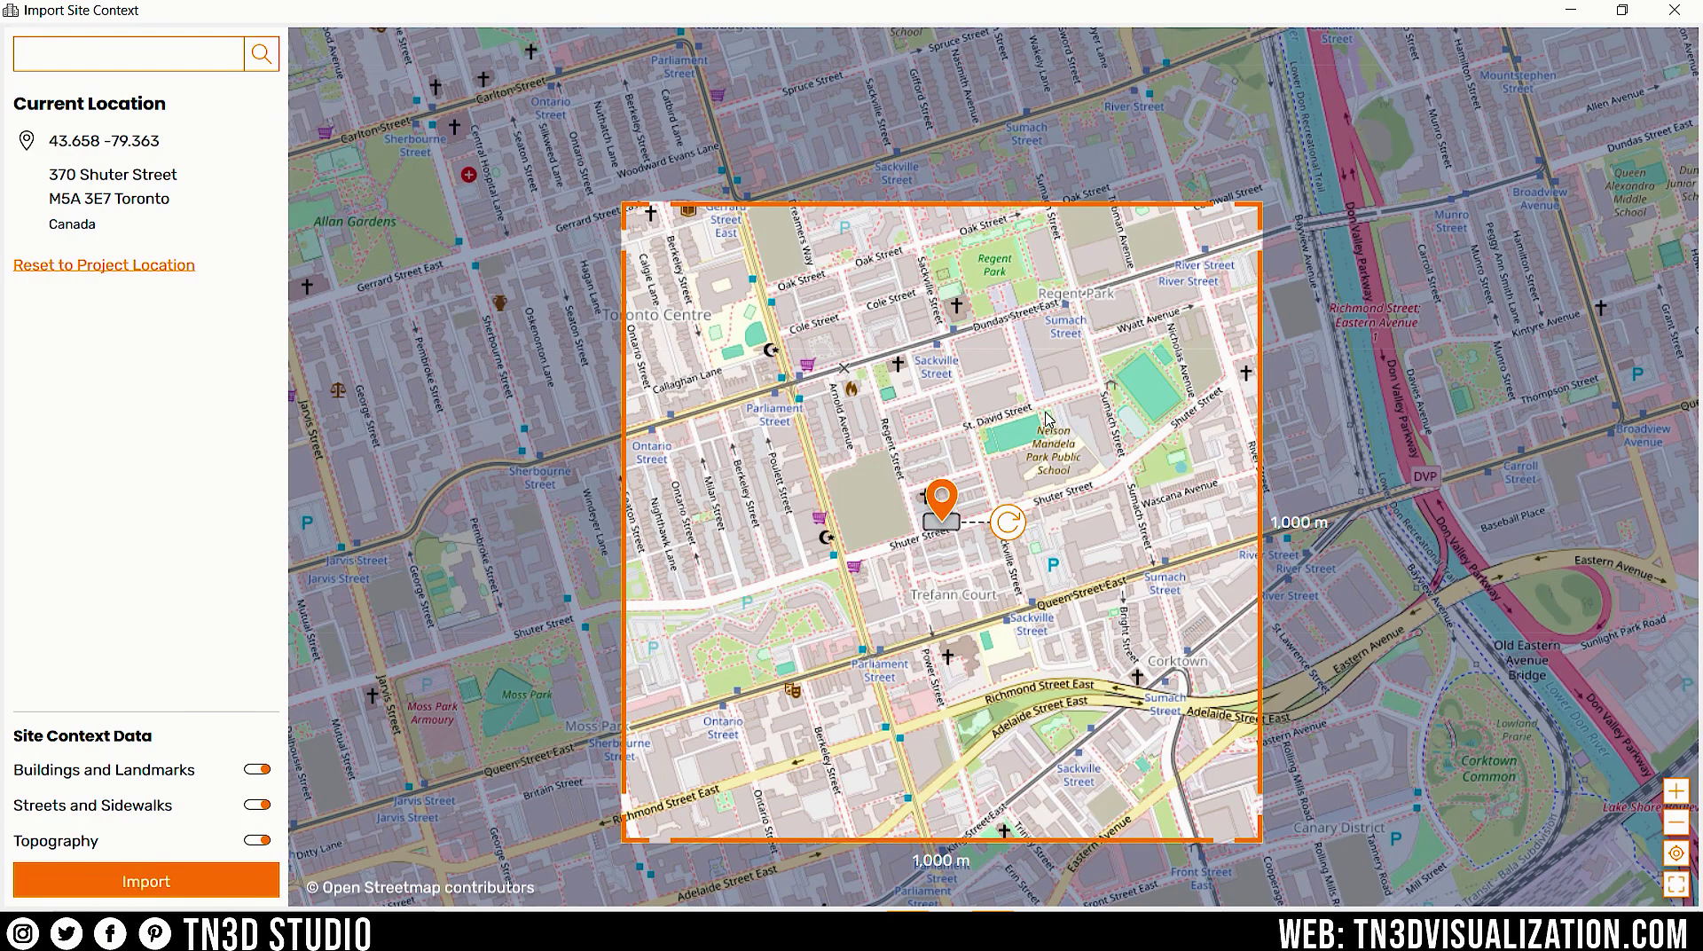
# Step: Zoom and pan the map, move the site pin east along Shuter Street, and re-centre
pyautogui.click(1676, 821)
pyautogui.doubleClick(1679, 796)
pyautogui.doubleClick(1677, 821)
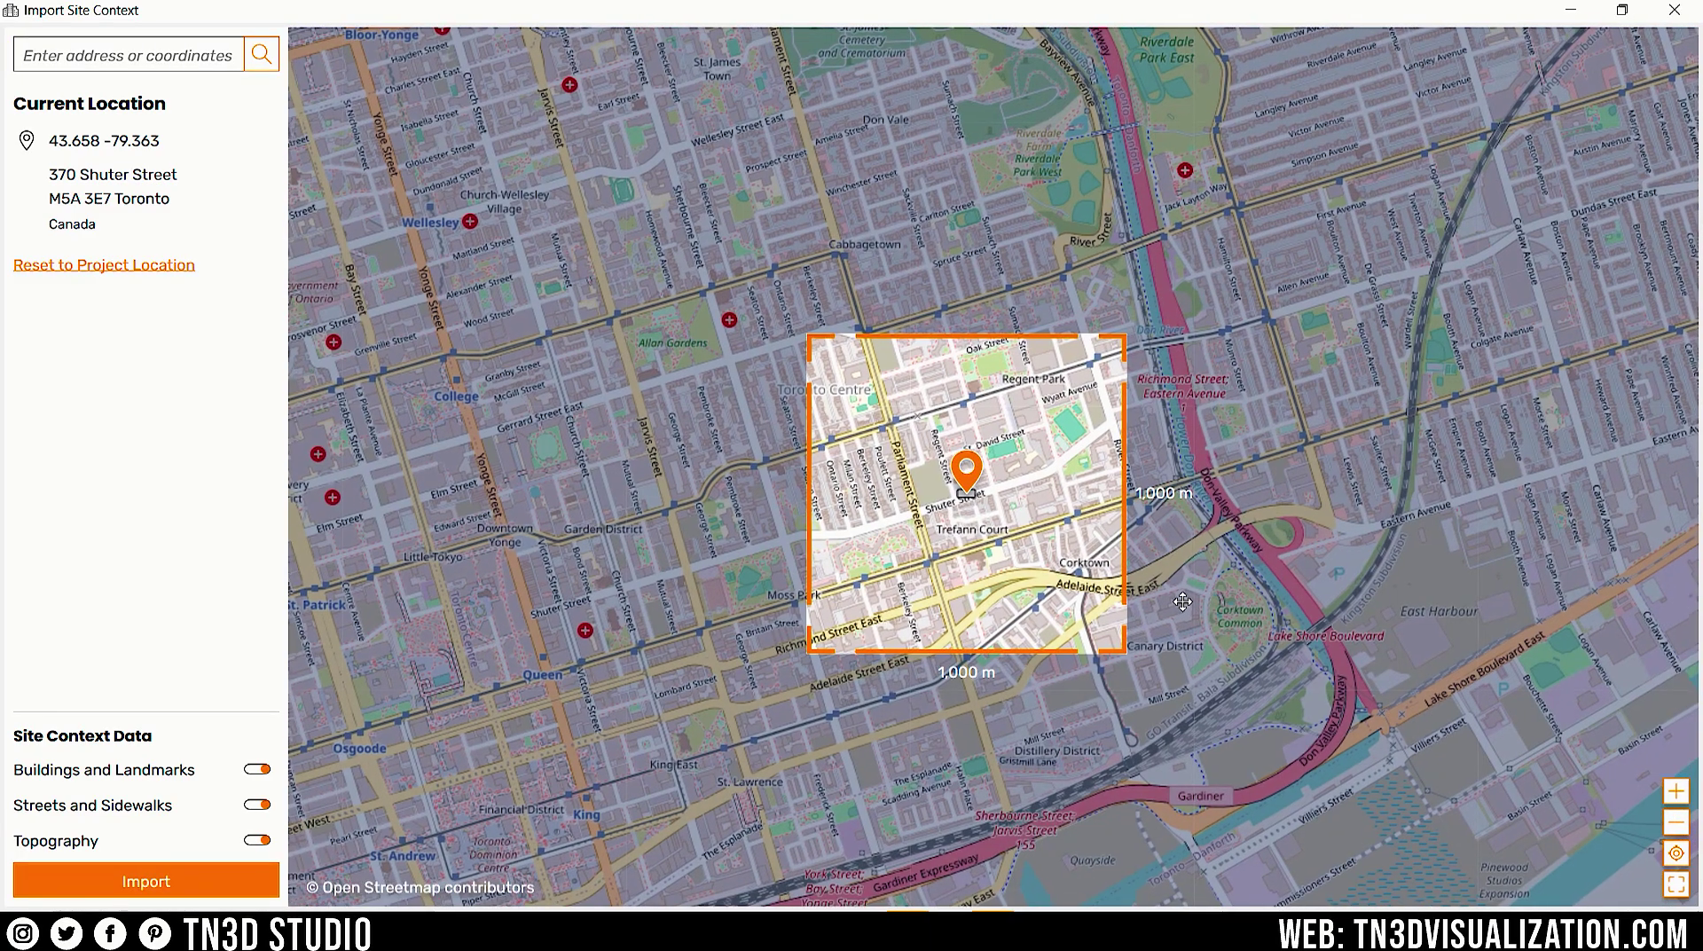
pyautogui.moveTo(1193, 614); pyautogui.dragTo(1085, 493)
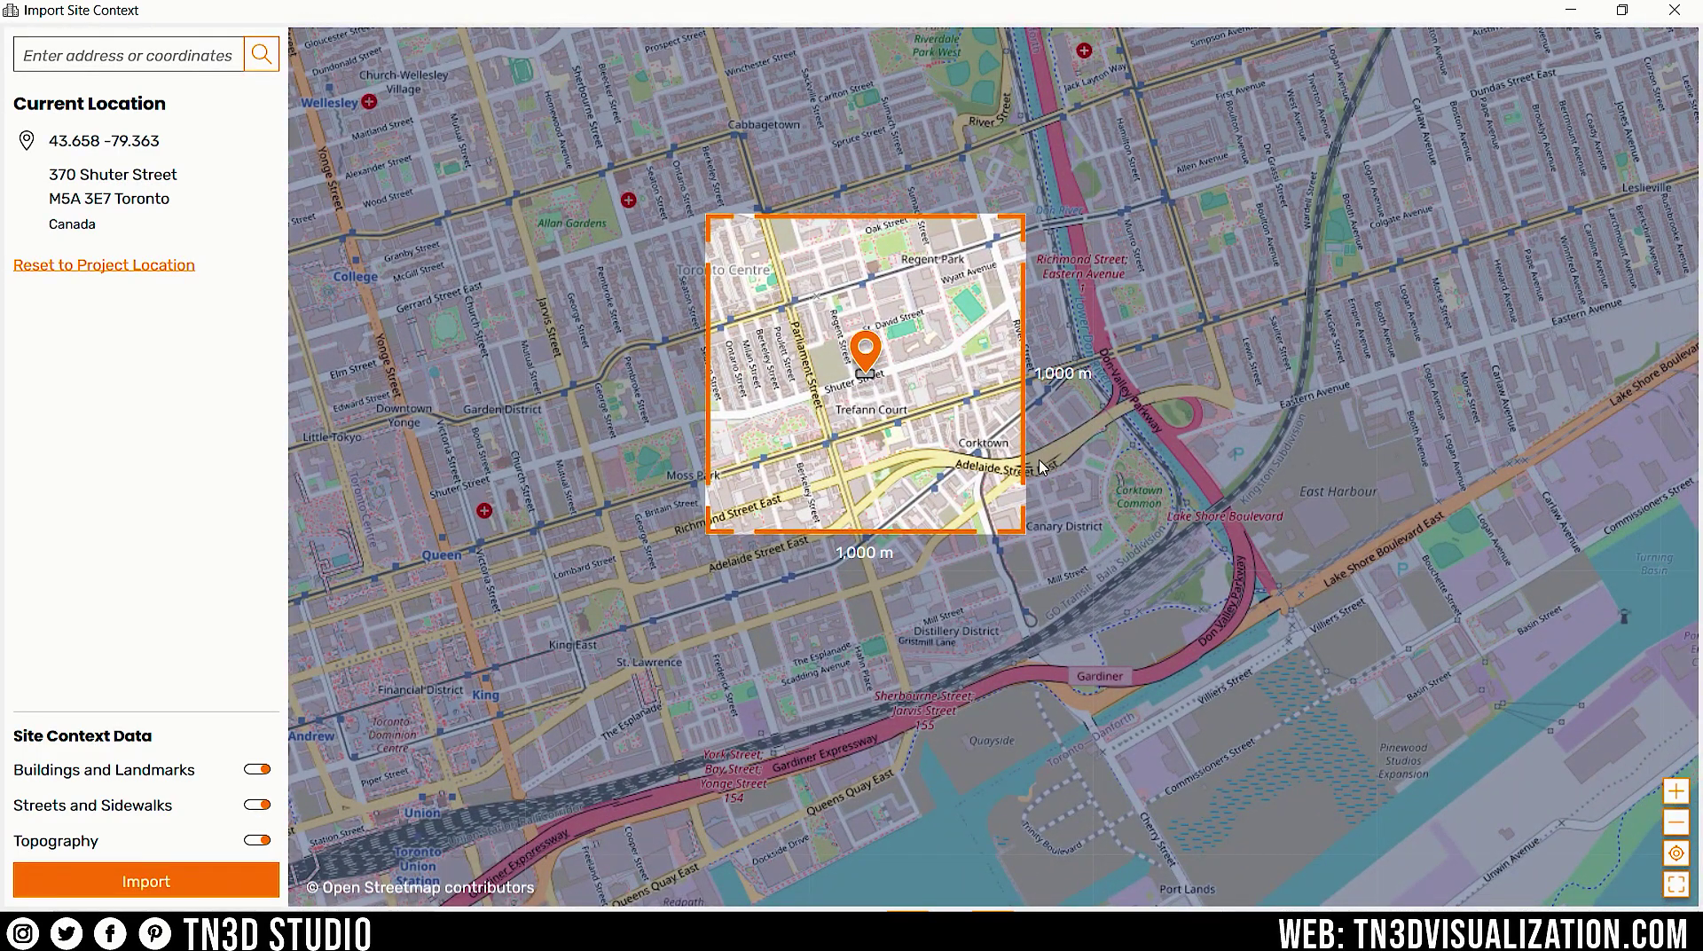
pyautogui.doubleClick(859, 362)
pyautogui.moveTo(876, 373)
pyautogui.mouseDown()
pyautogui.moveTo(1049, 375)
pyautogui.moveTo(967, 350)
pyautogui.moveTo(873, 361)
pyautogui.mouseUp()
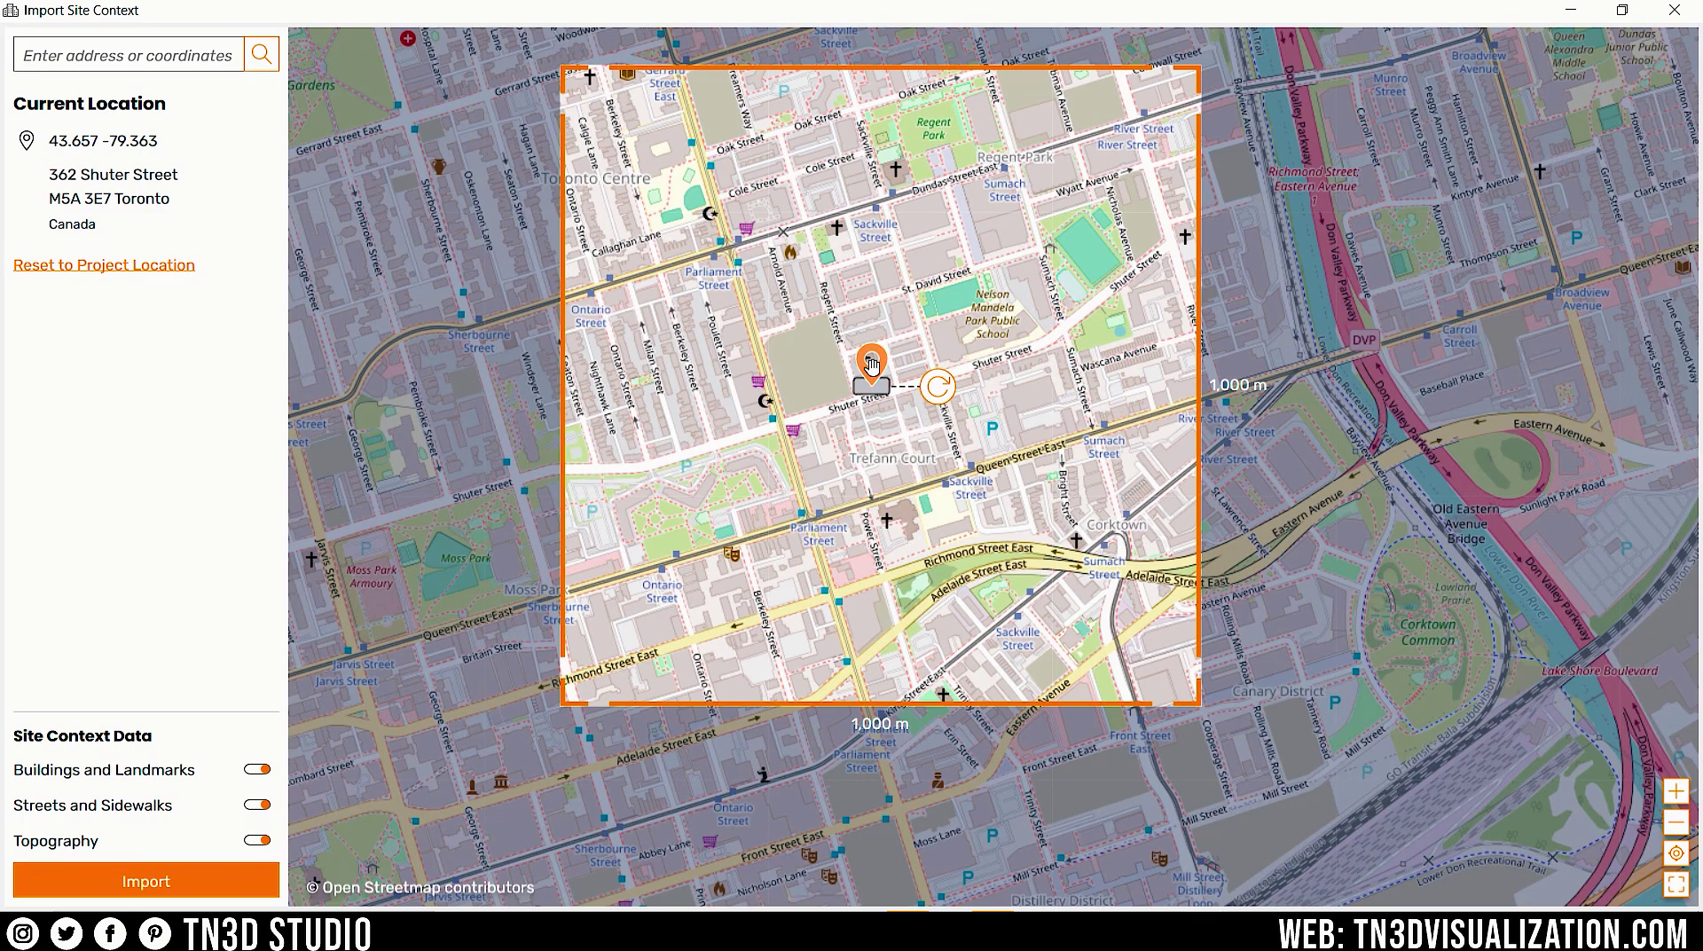
pyautogui.click(1677, 855)
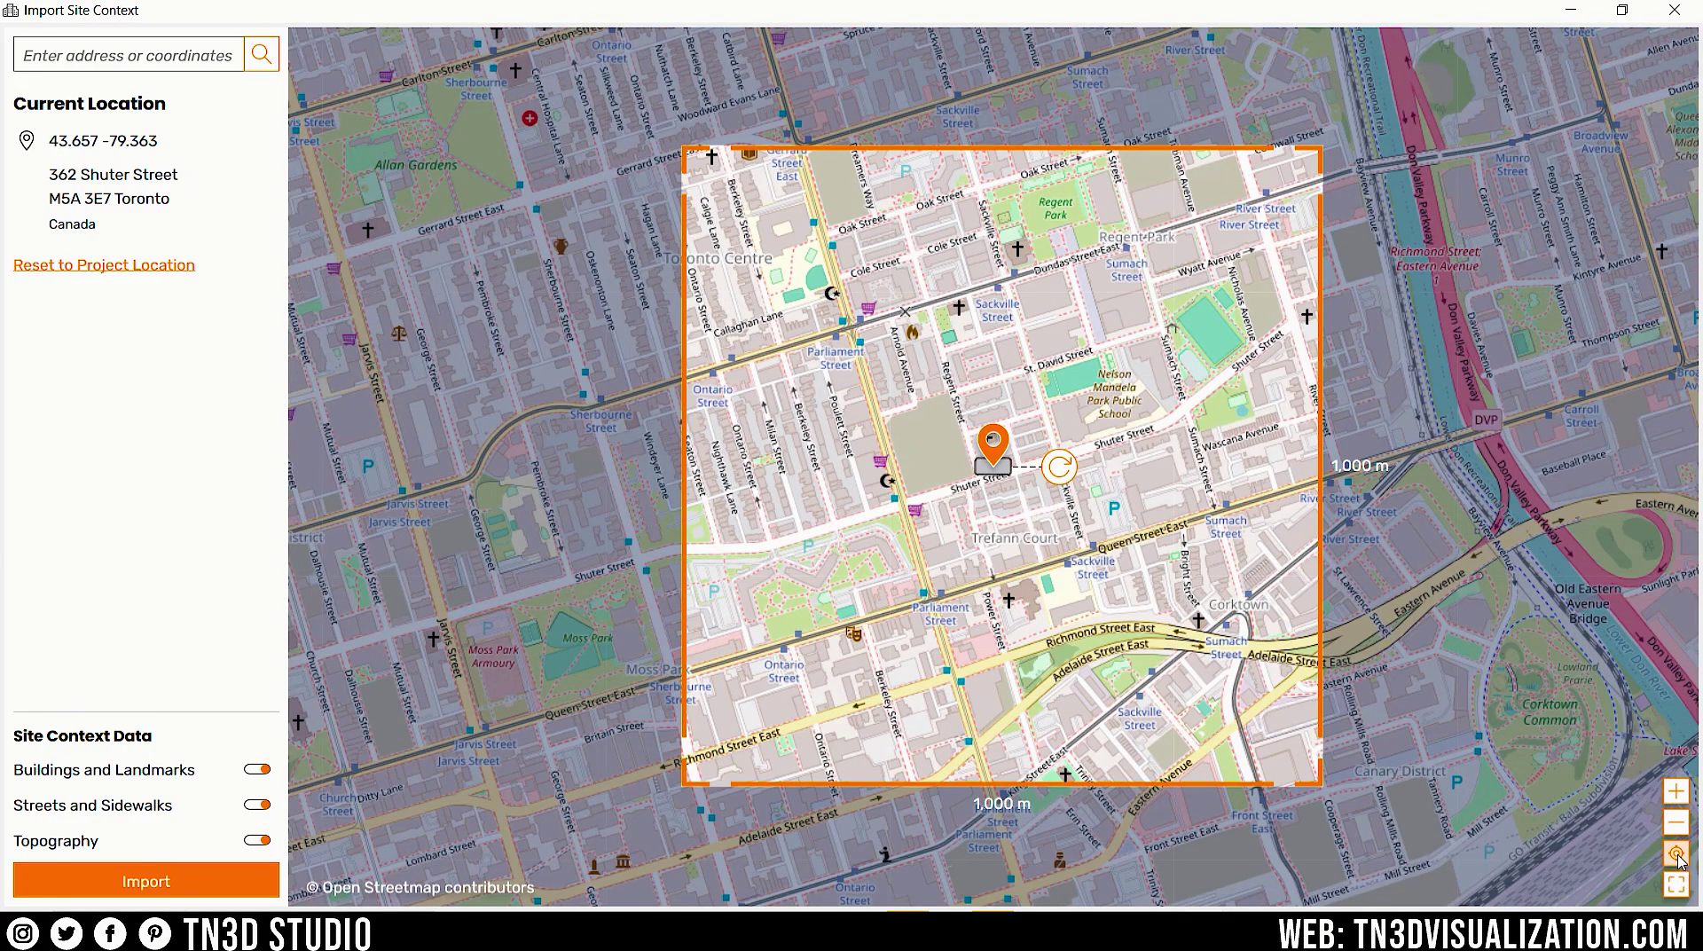
pyautogui.click(1676, 854)
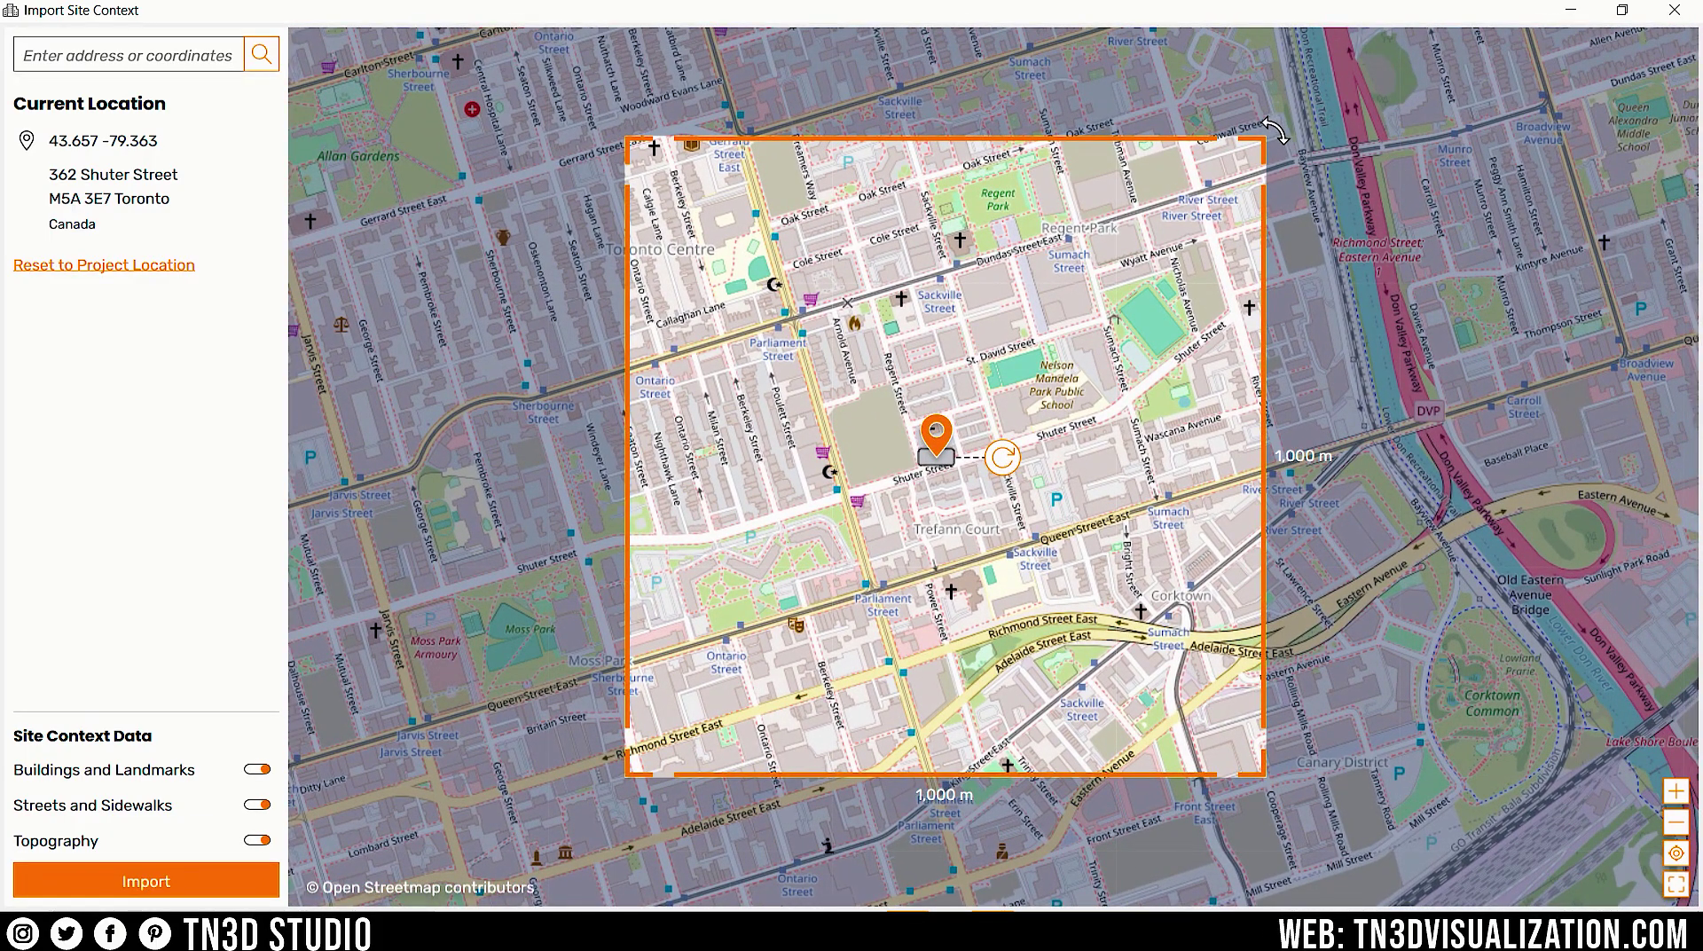
# Step: Test resizing the site square, then fit it back to 1,000 m around the pin
pyautogui.moveTo(1251, 144); pyautogui.dragTo(1039, 352)
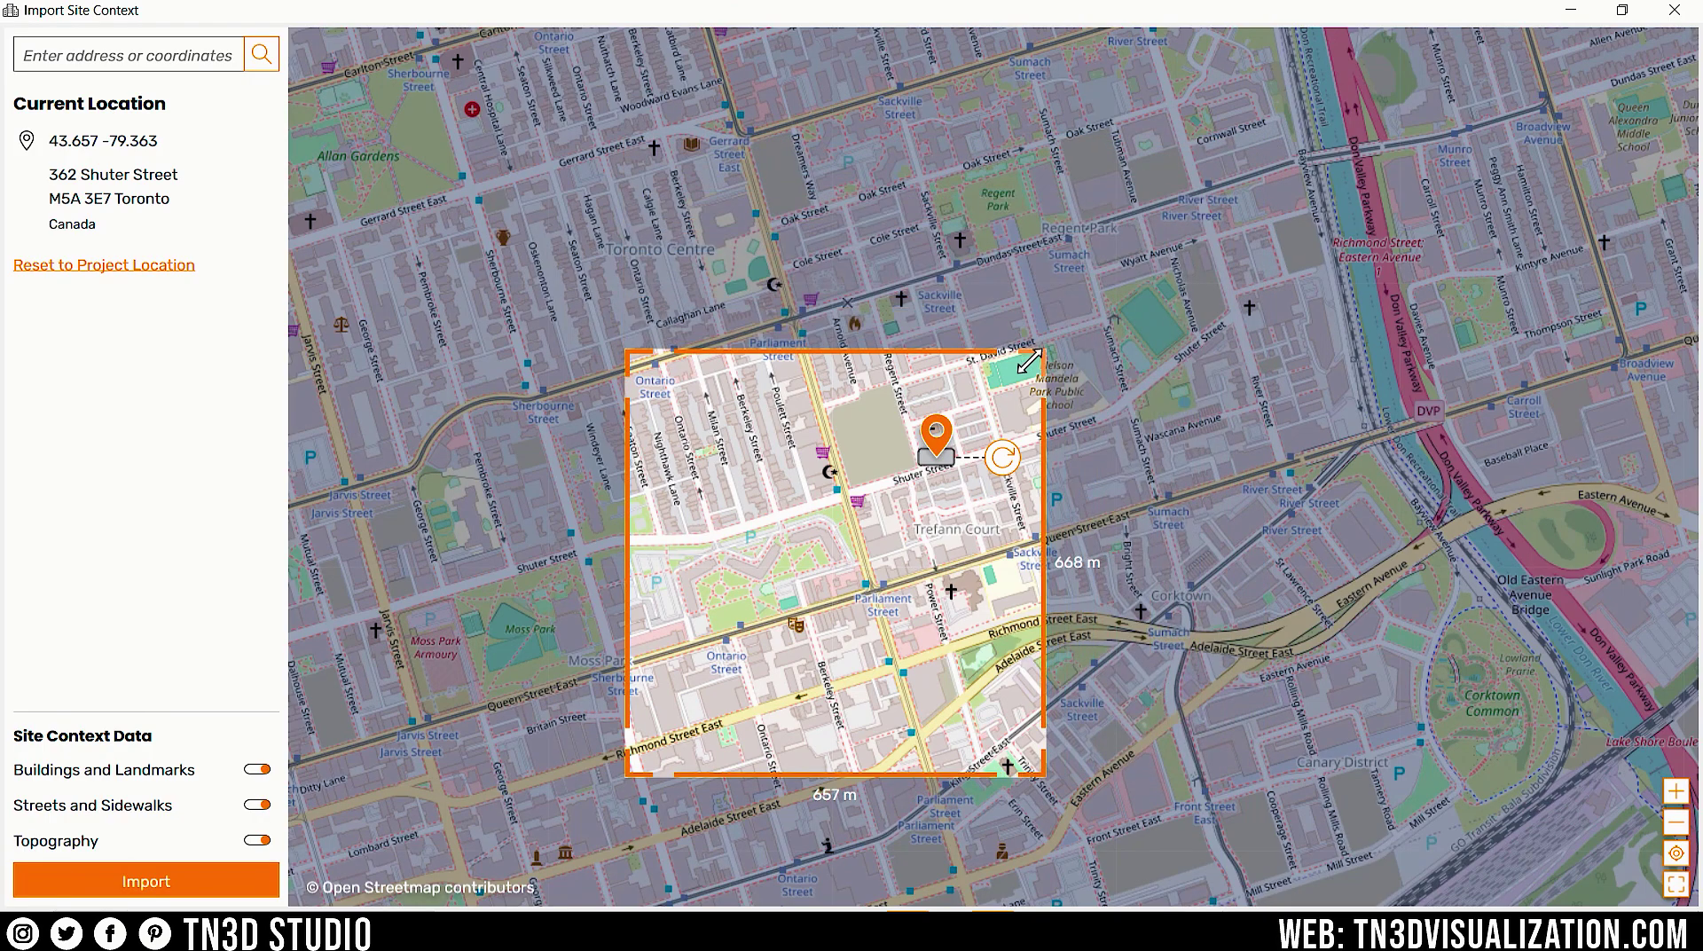
pyautogui.moveTo(631, 770); pyautogui.dragTo(1056, 631)
pyautogui.scroll(-4, 904, 545)
pyautogui.moveTo(1028, 530); pyautogui.dragTo(1028, 125)
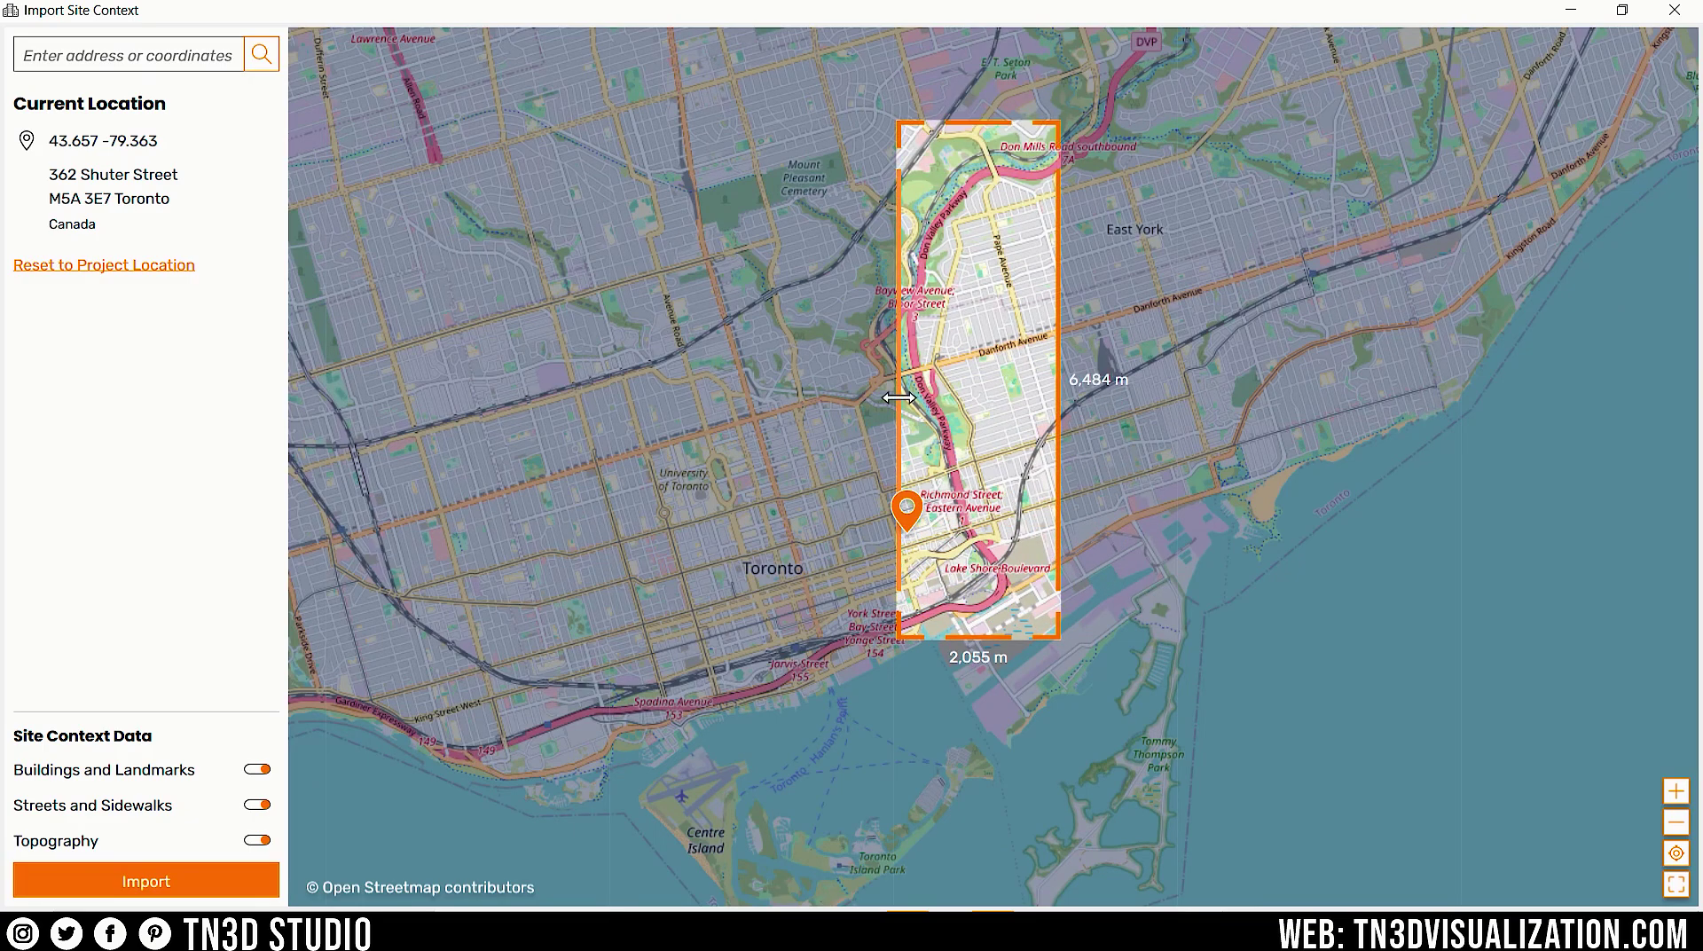
pyautogui.moveTo(897, 381); pyautogui.dragTo(503, 381)
pyautogui.moveTo(1062, 424); pyautogui.dragTo(1641, 424)
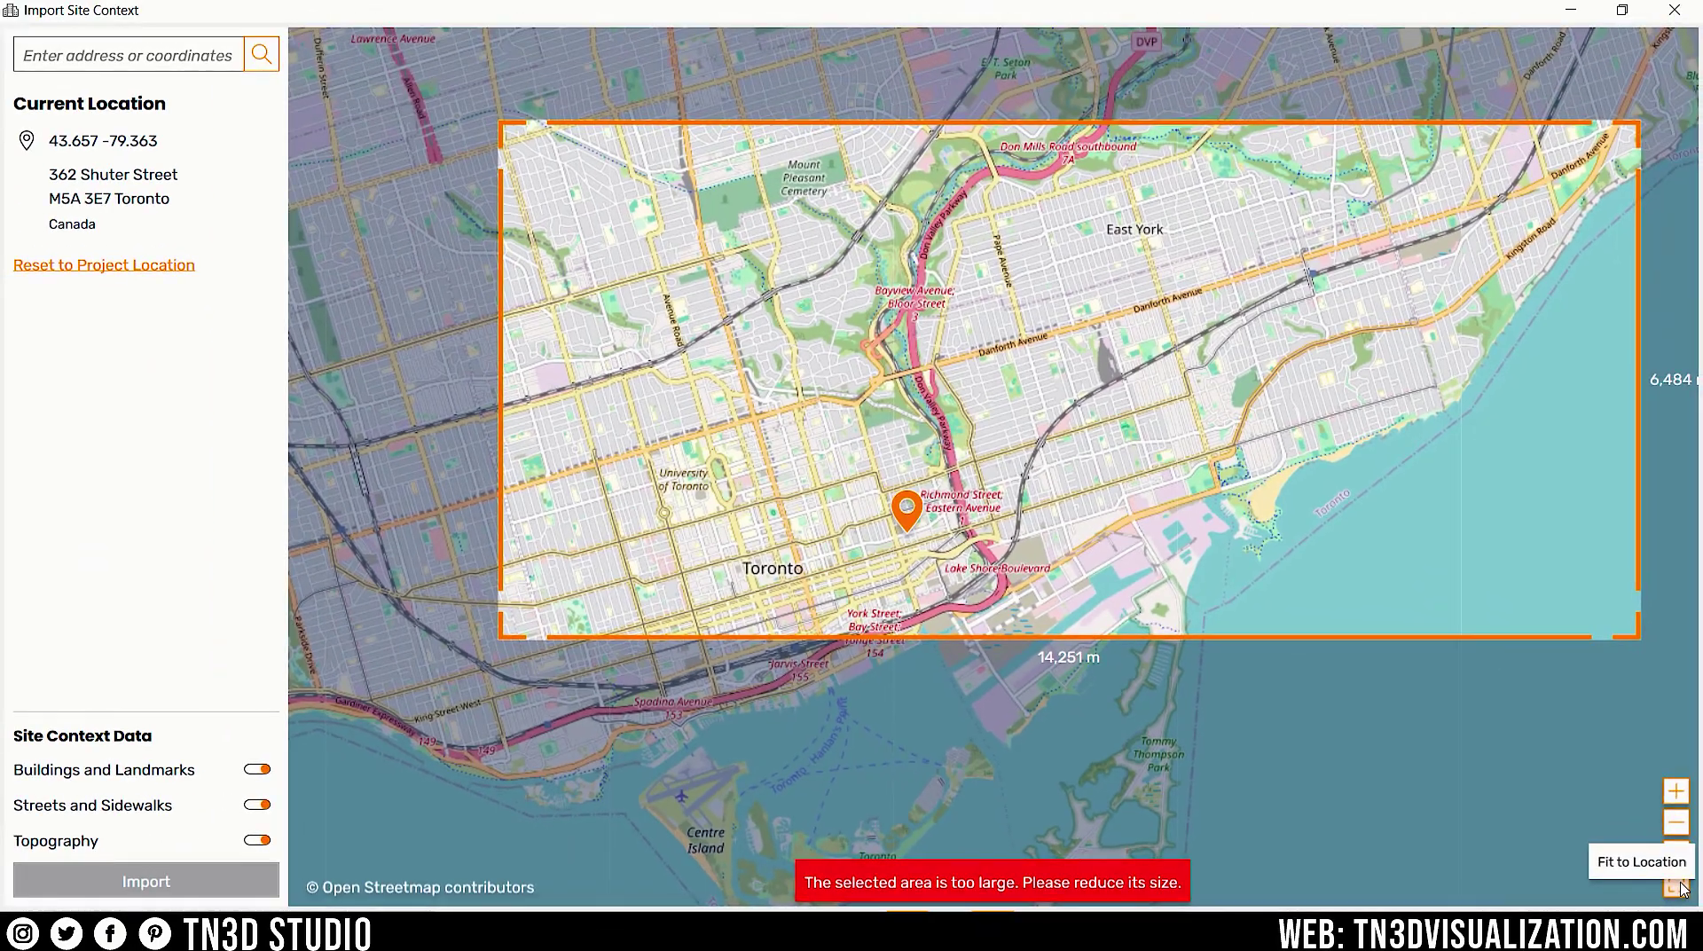
pyautogui.click(1676, 885)
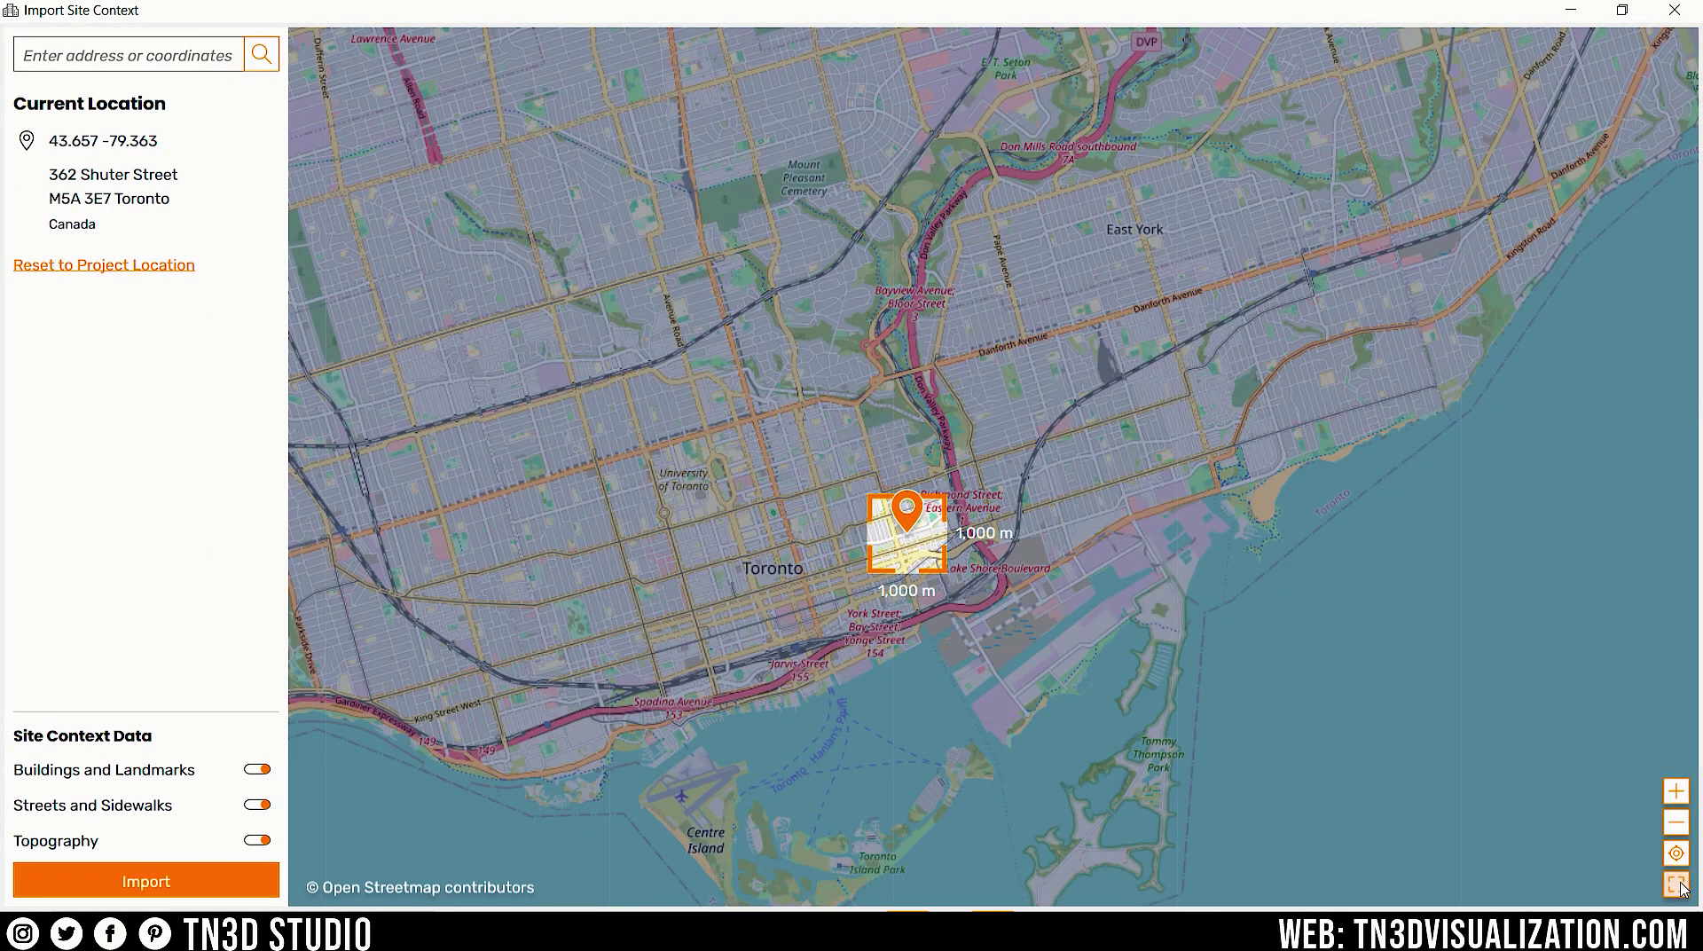
pyautogui.scroll(1, 892, 544)
pyautogui.scroll(2, 891, 544)
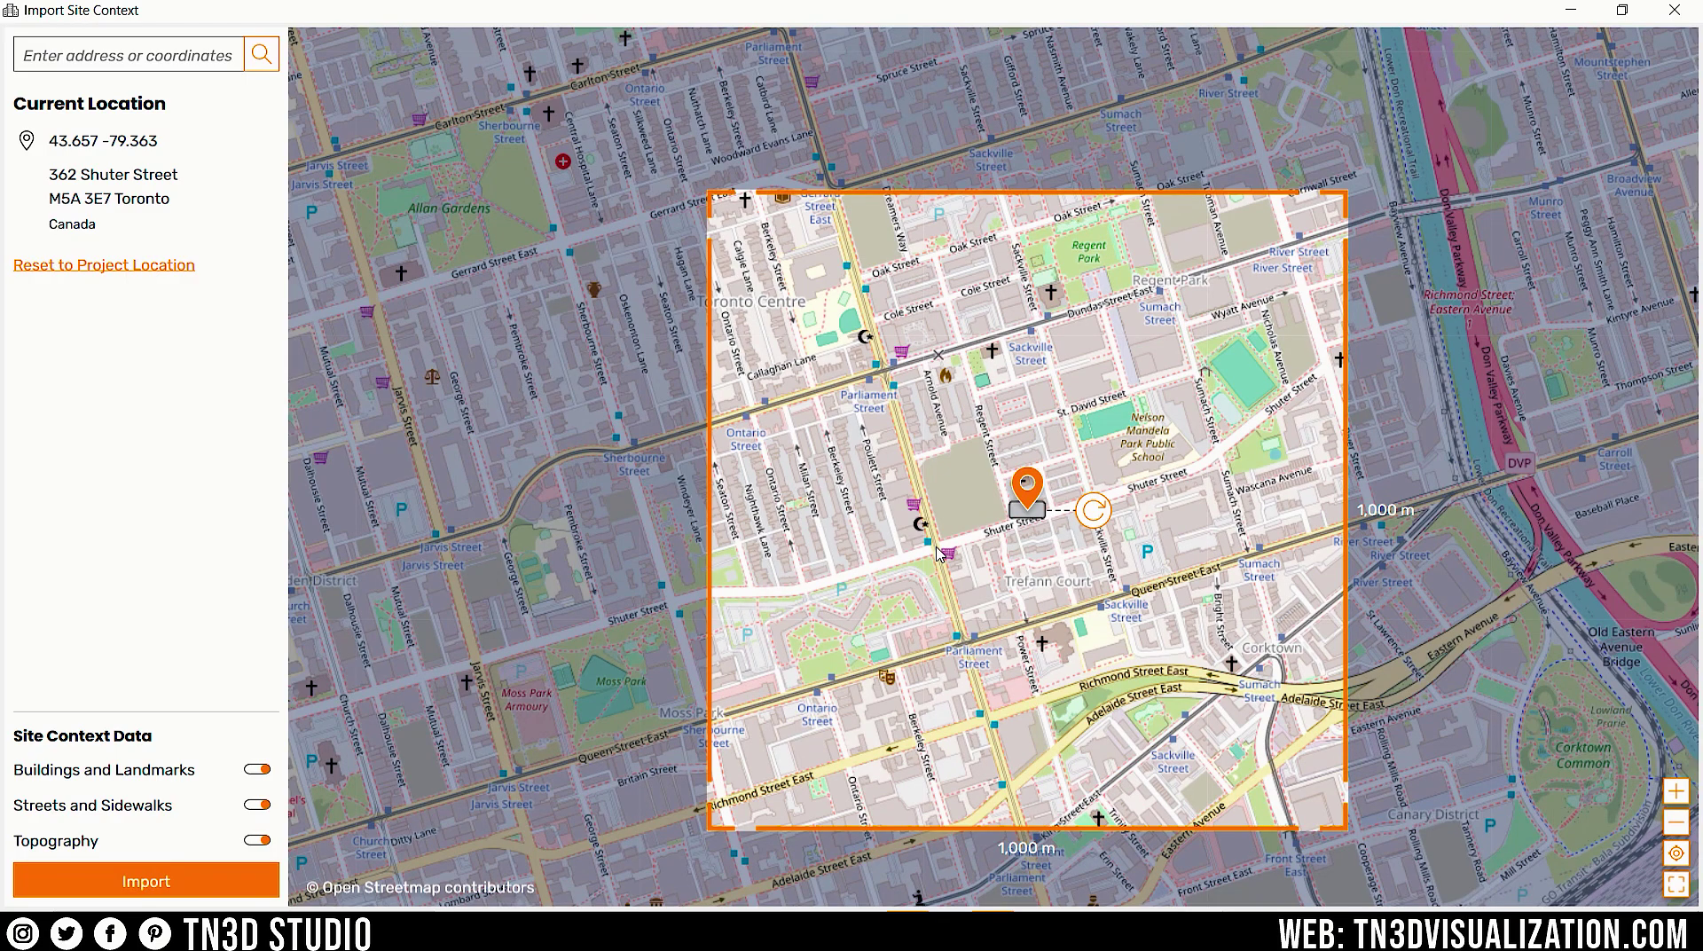
# Step: Shrink the orange site import area to about 234 × 280 m
pyautogui.moveTo(1297, 241); pyautogui.dragTo(1136, 834)
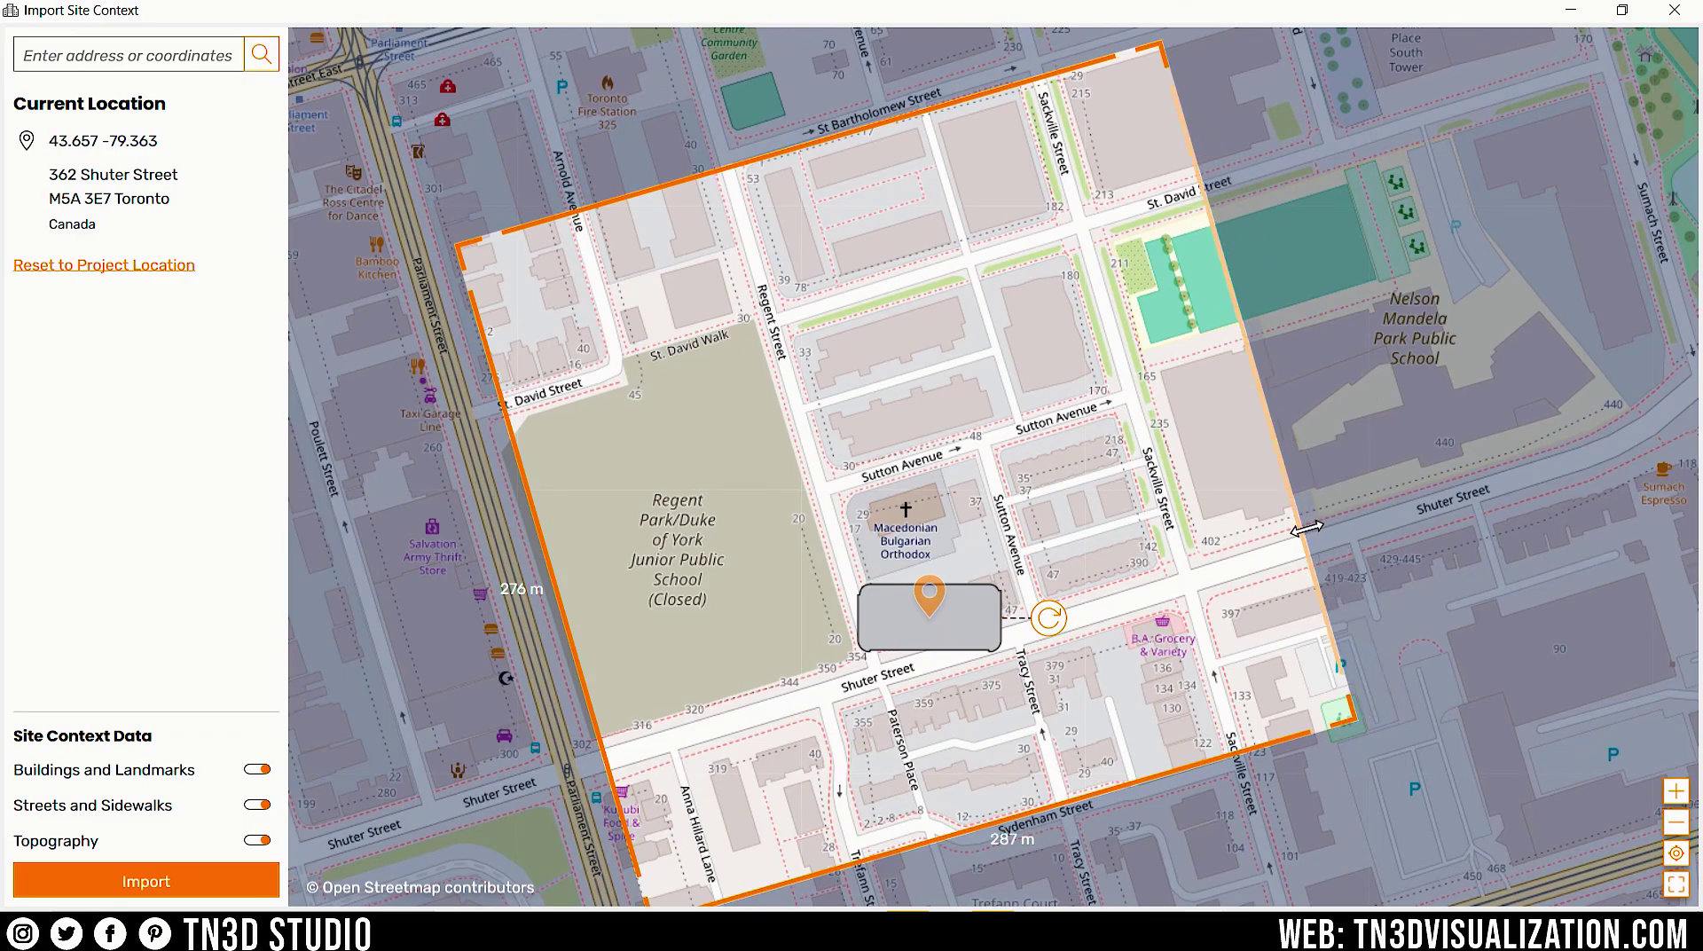
pyautogui.moveTo(1306, 527); pyautogui.dragTo(1304, 496)
pyautogui.scroll(3, 932, 736)
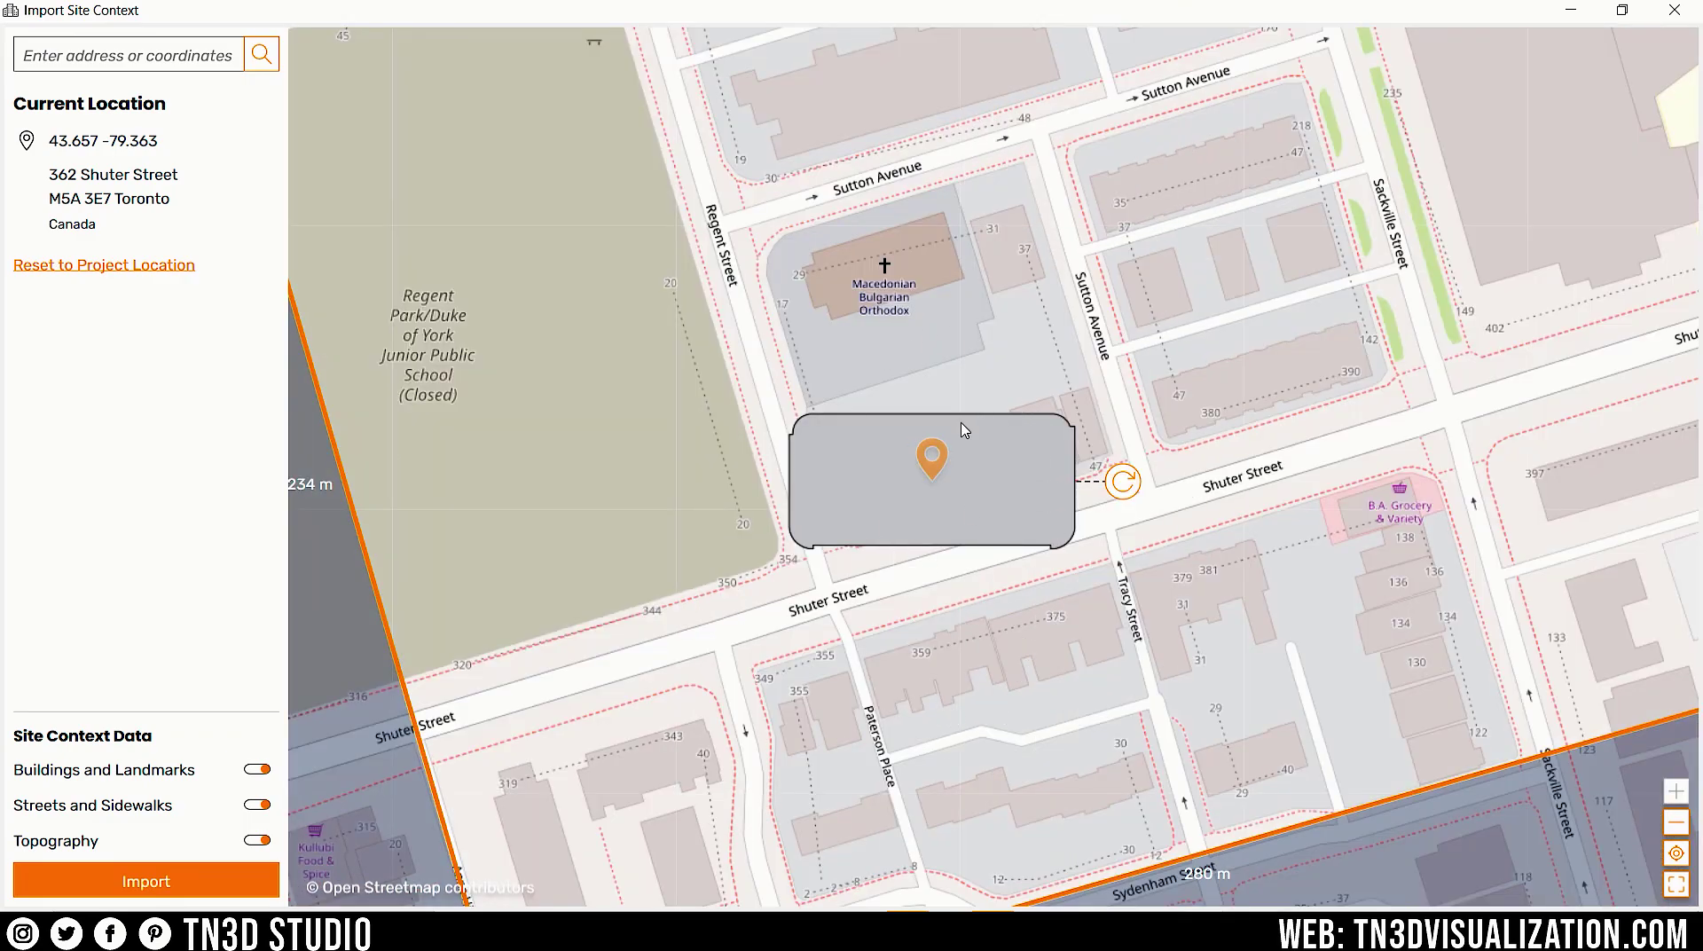
# Step: Move and rotate the model footprint to align with Shuter Street at 366 Shuter Street
pyautogui.moveTo(939, 465); pyautogui.dragTo(979, 460)
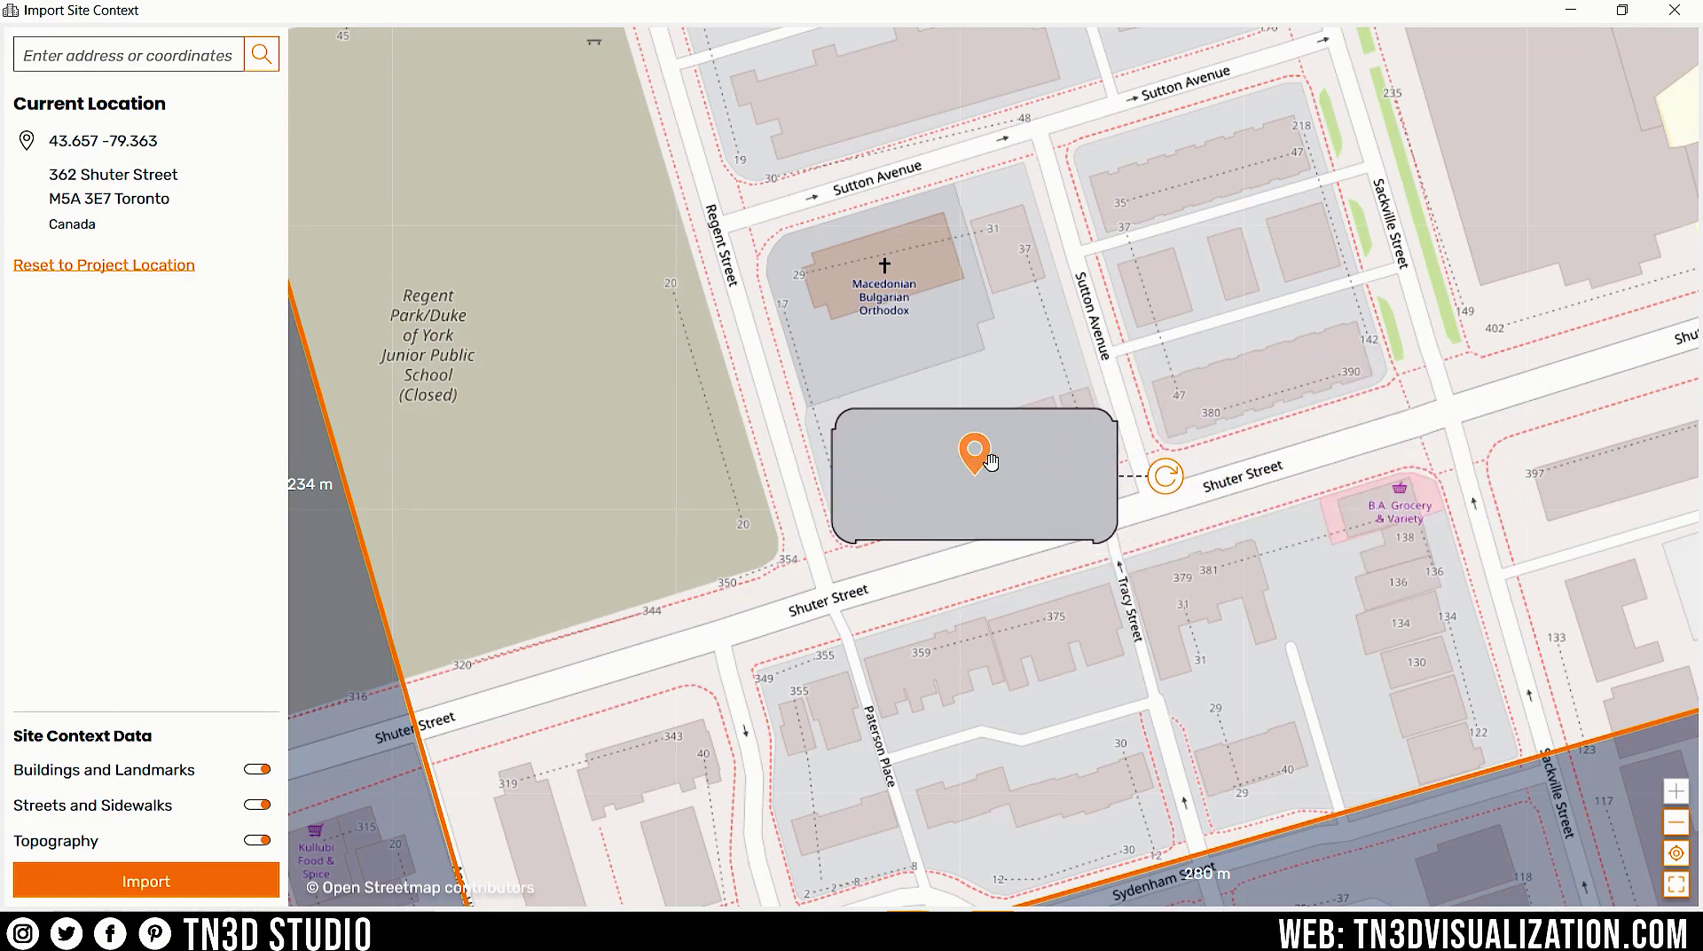
pyautogui.moveTo(1157, 470); pyautogui.dragTo(1153, 415)
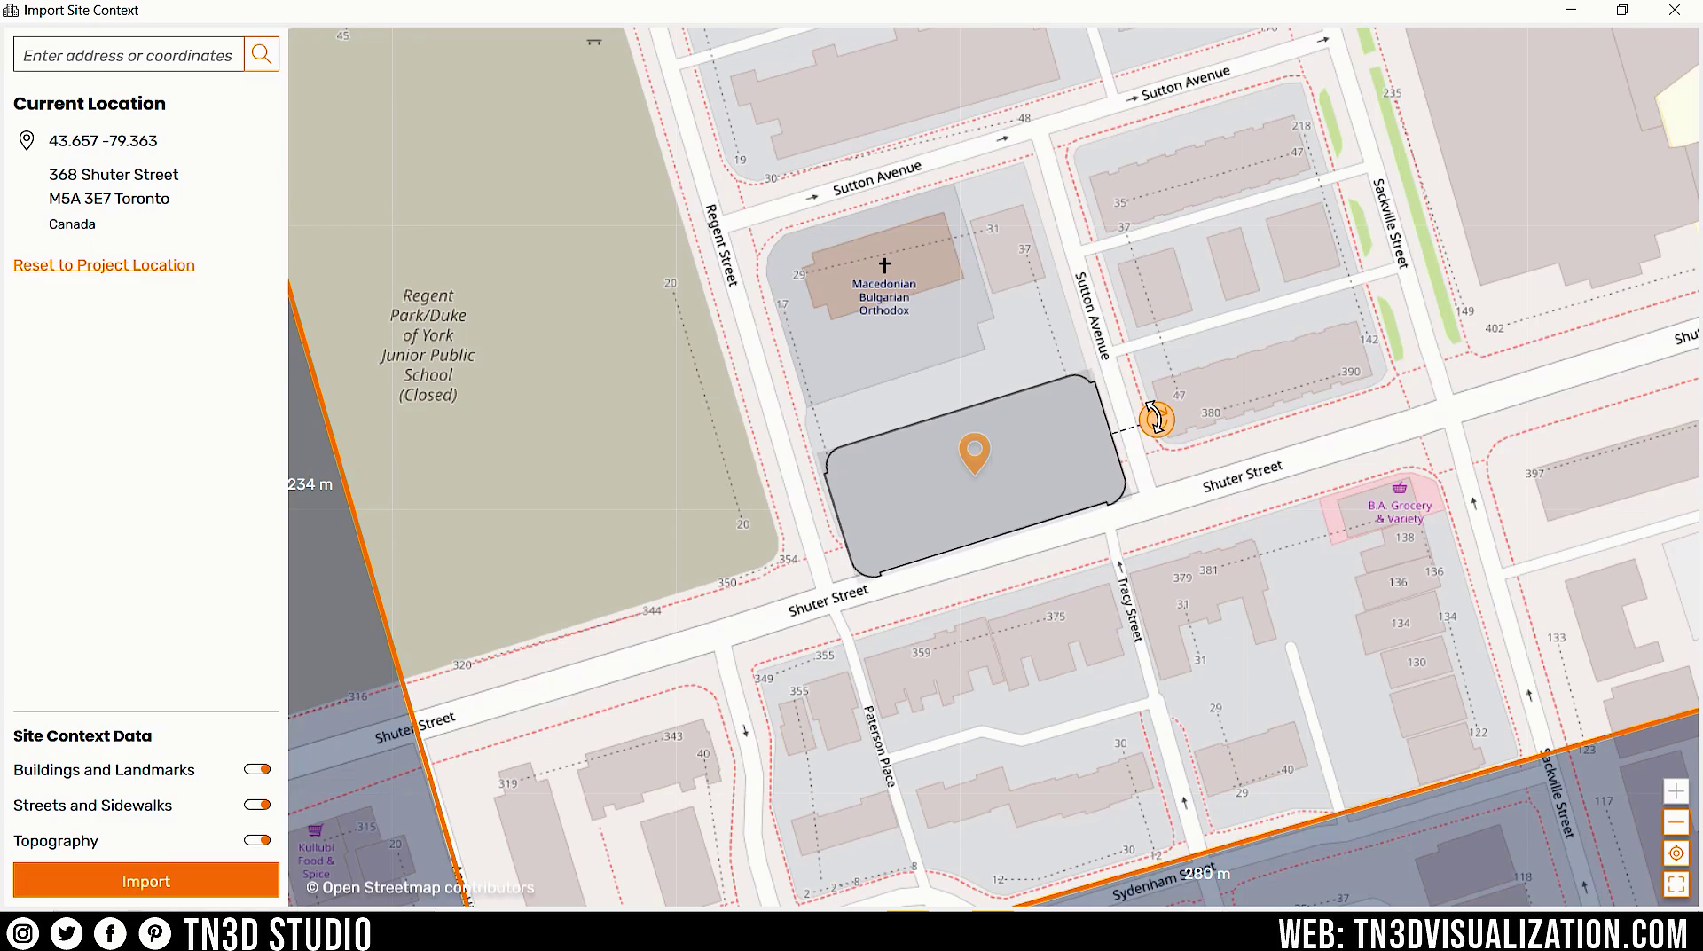
pyautogui.moveTo(974, 454)
pyautogui.mouseDown()
pyautogui.moveTo(1020, 452)
pyautogui.moveTo(962, 452)
pyautogui.moveTo(956, 422)
pyautogui.moveTo(971, 454)
pyautogui.mouseUp()
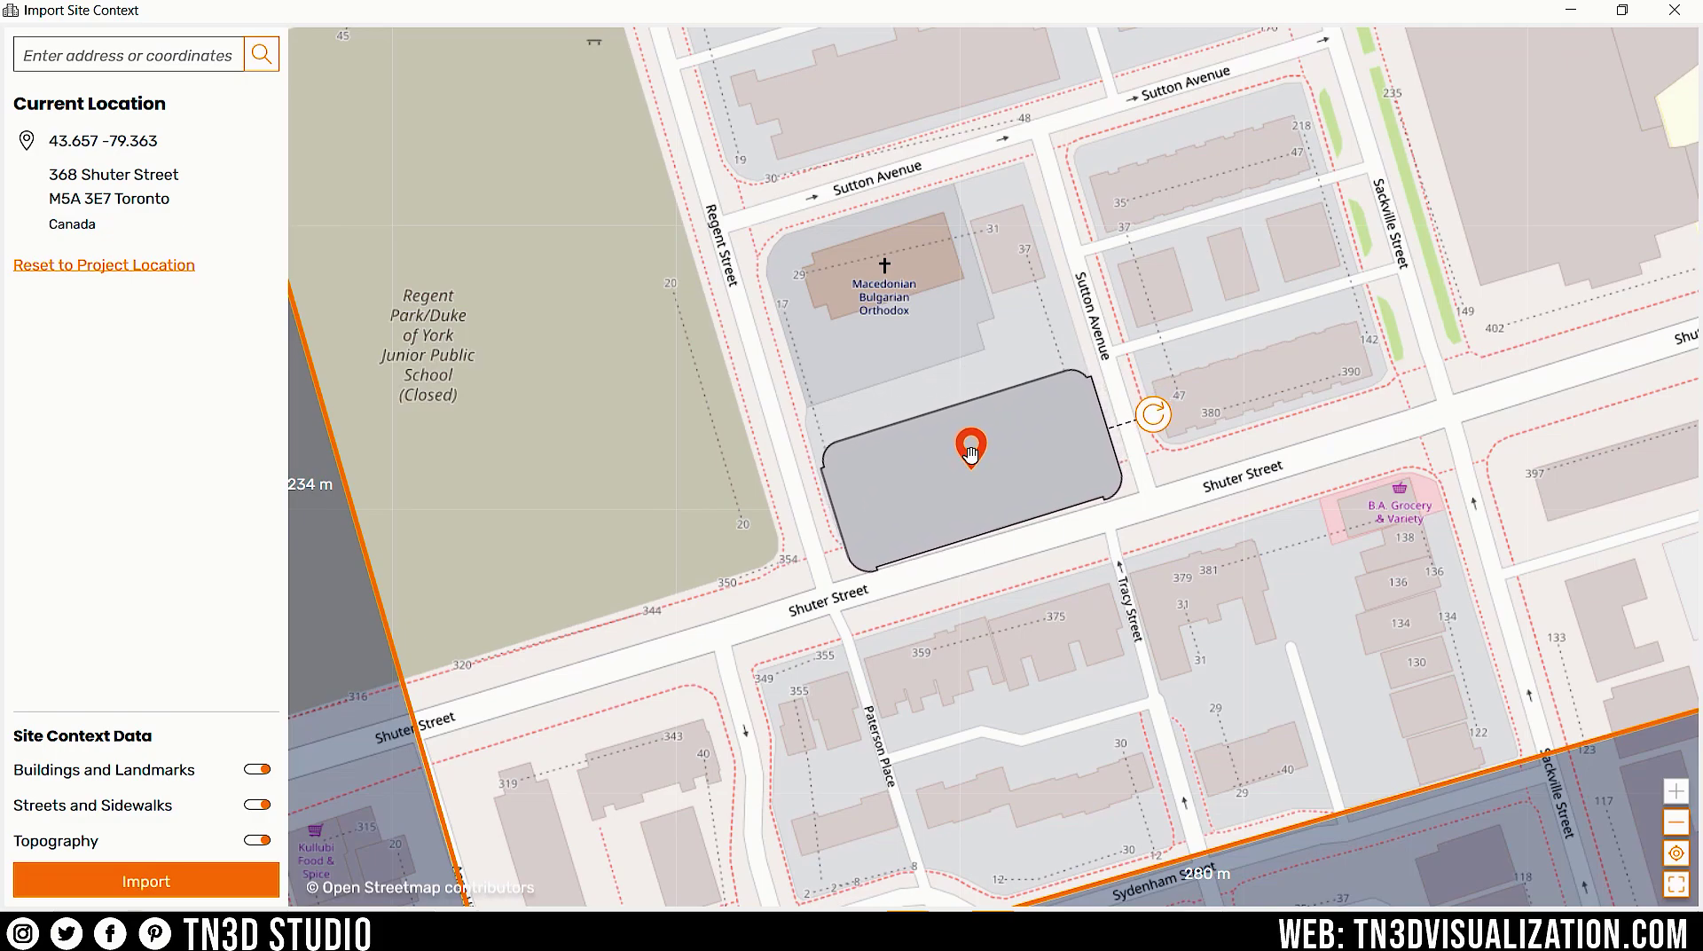
pyautogui.moveTo(1153, 417); pyautogui.dragTo(1156, 422)
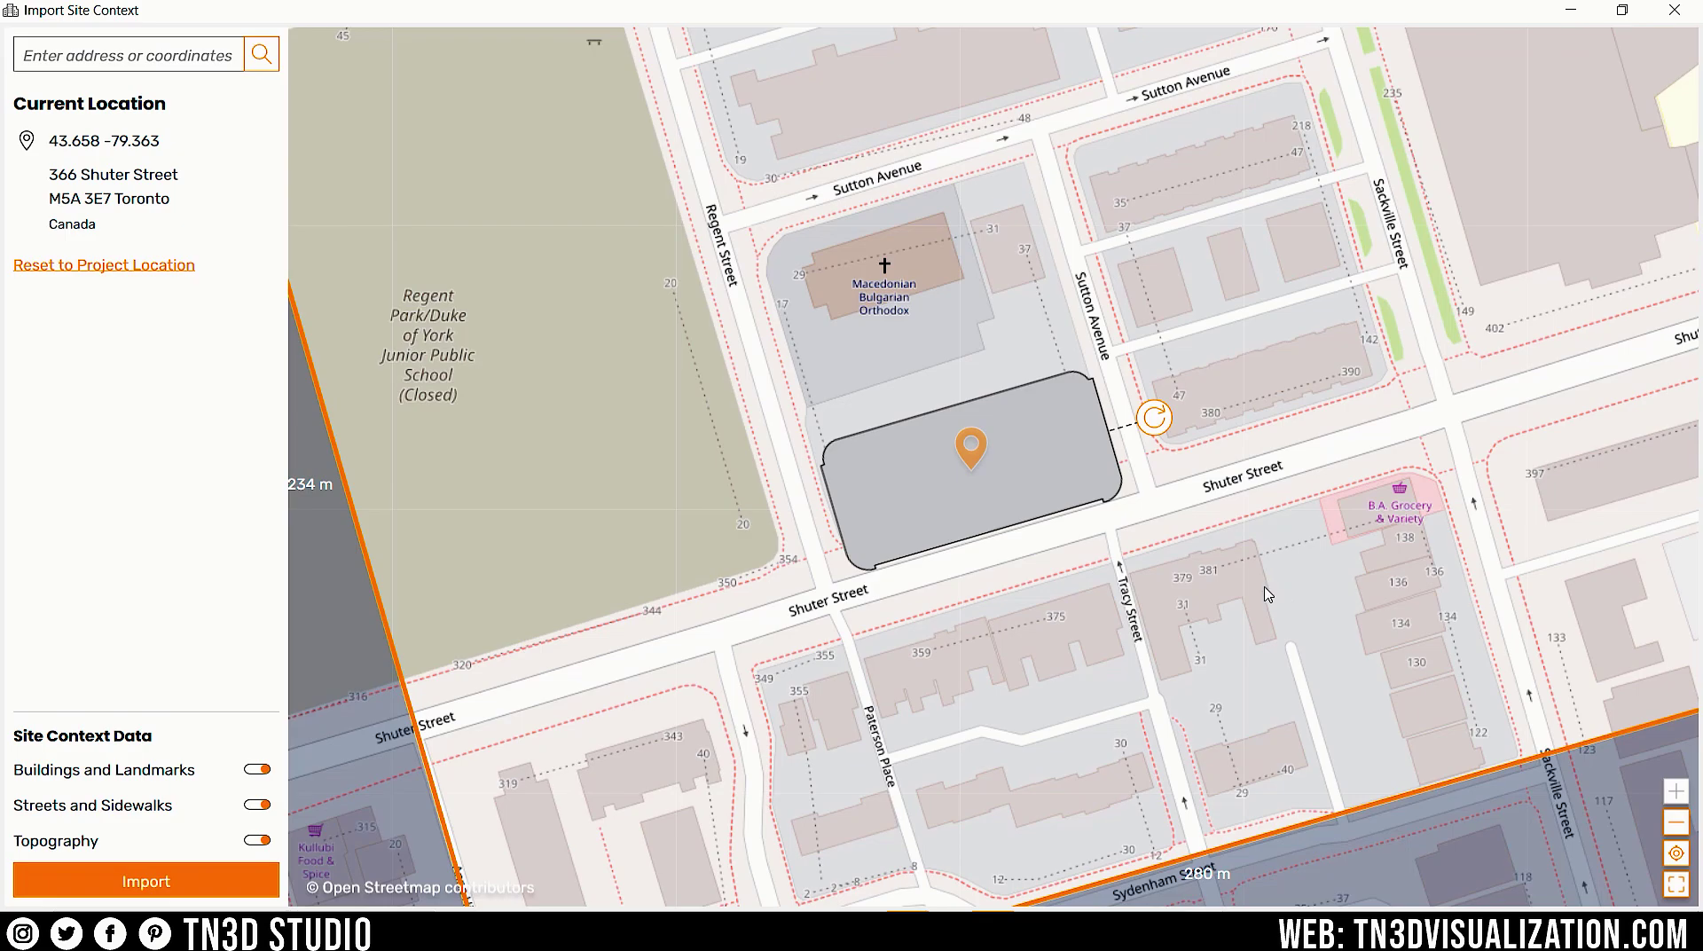
pyautogui.scroll(-2, 1267, 594)
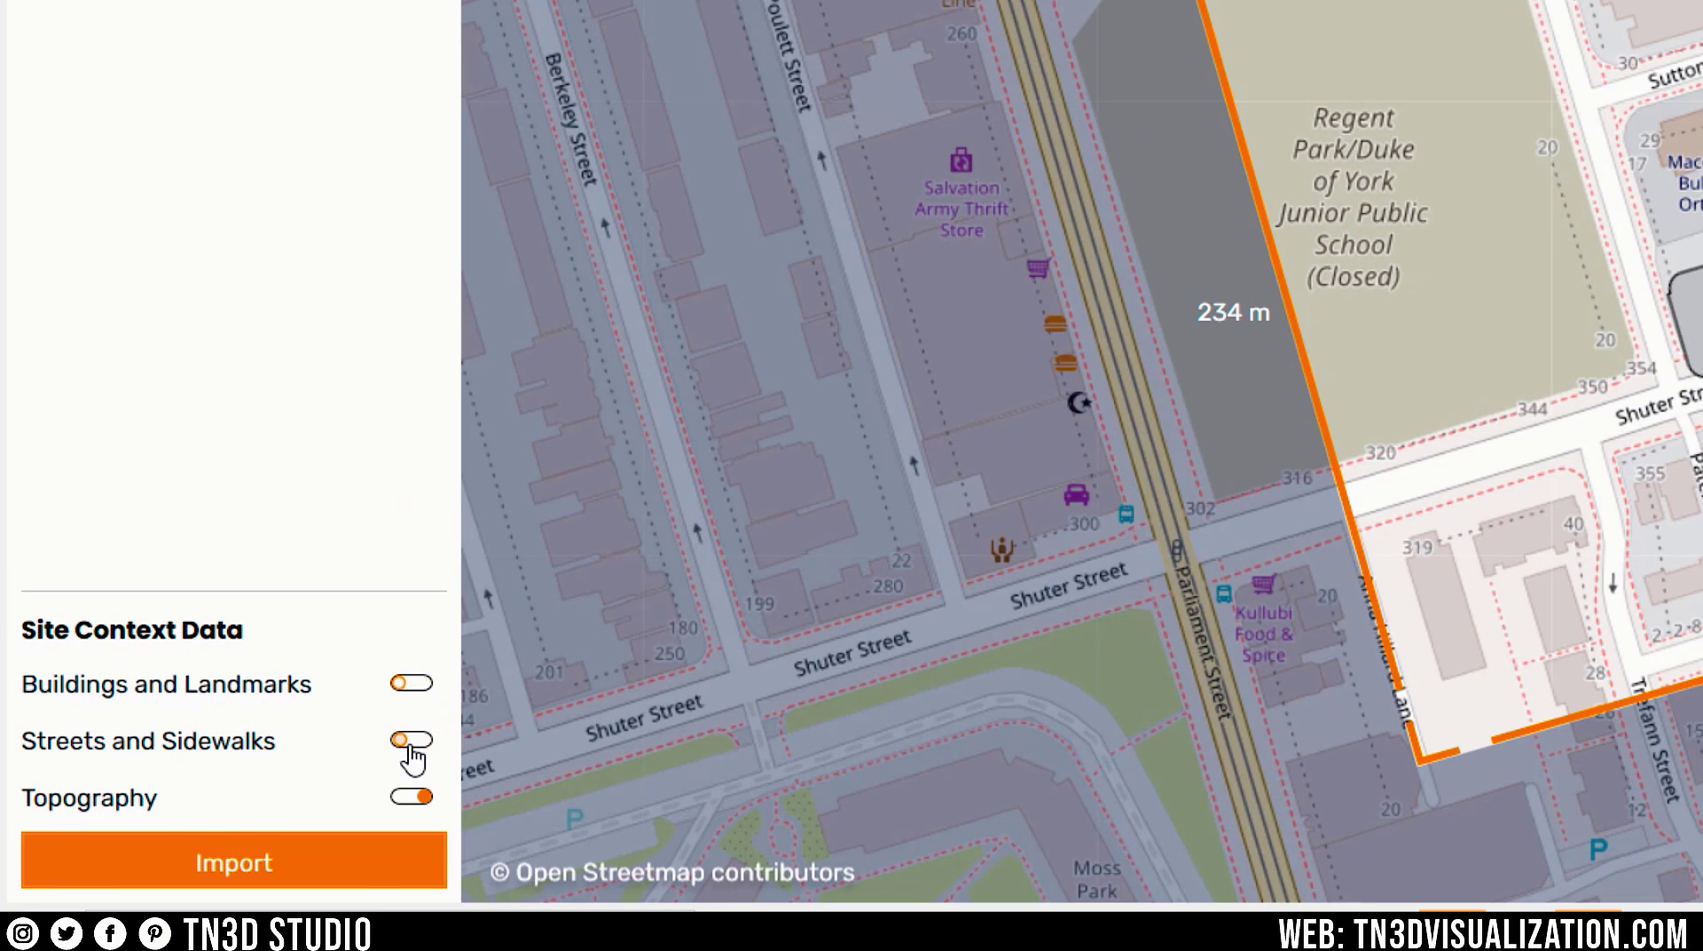
# Step: Toggle Topography off and back on, then import buildings, streets and topography
pyautogui.click(421, 800)
pyautogui.click(421, 798)
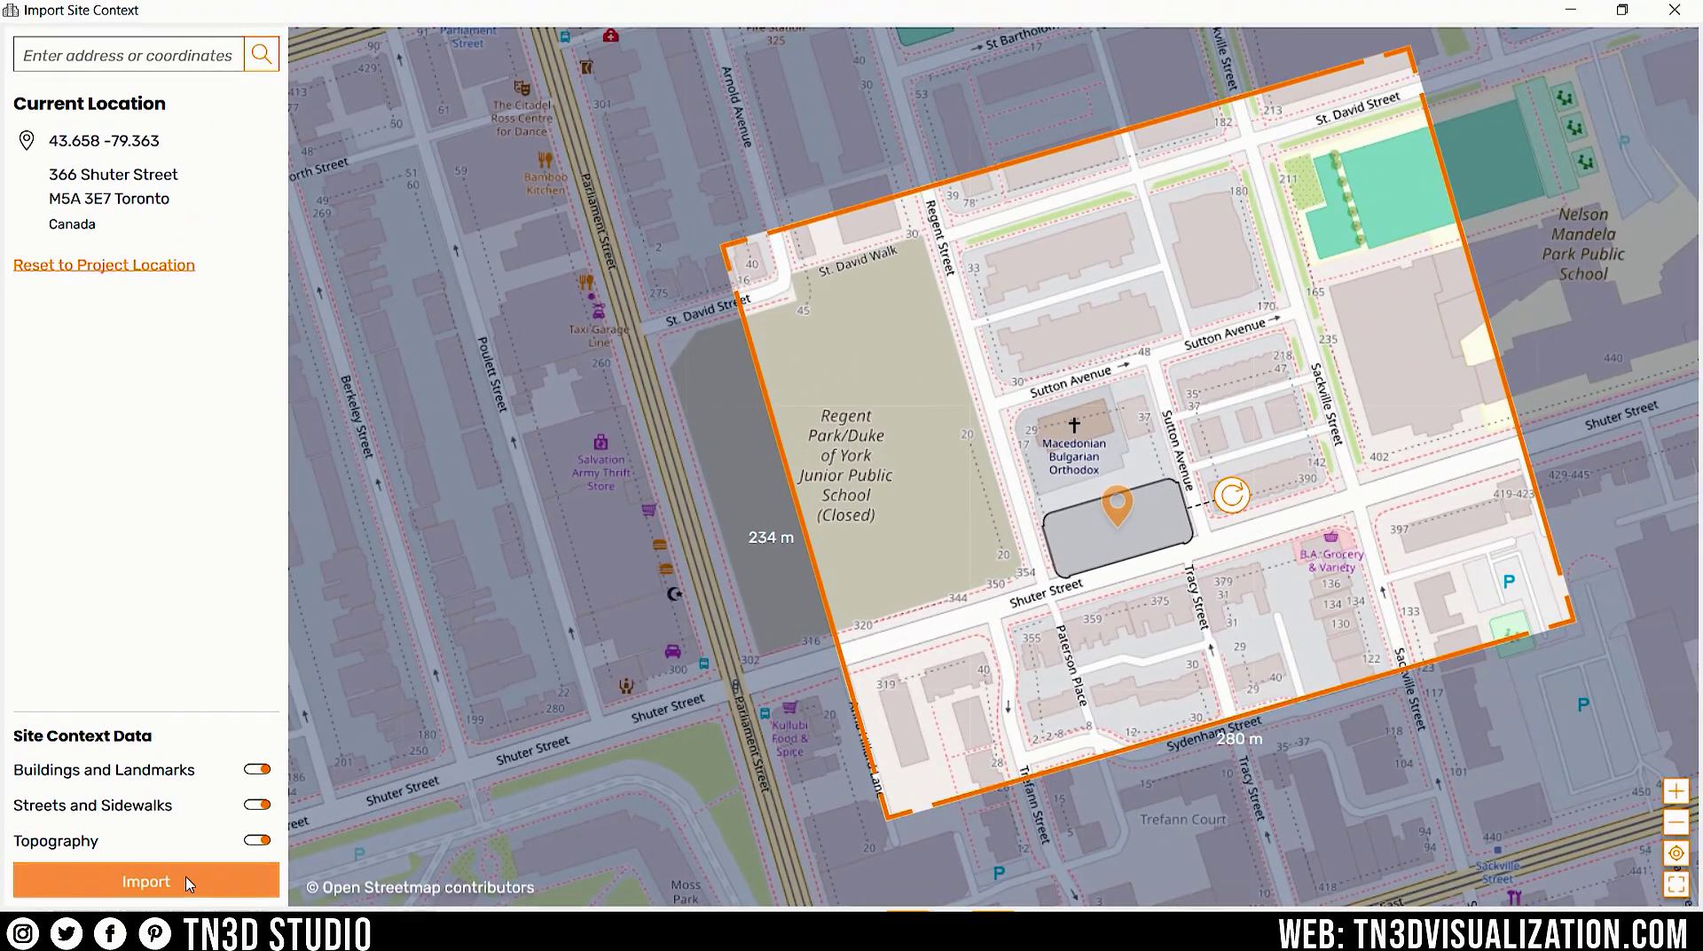
pyautogui.click(189, 884)
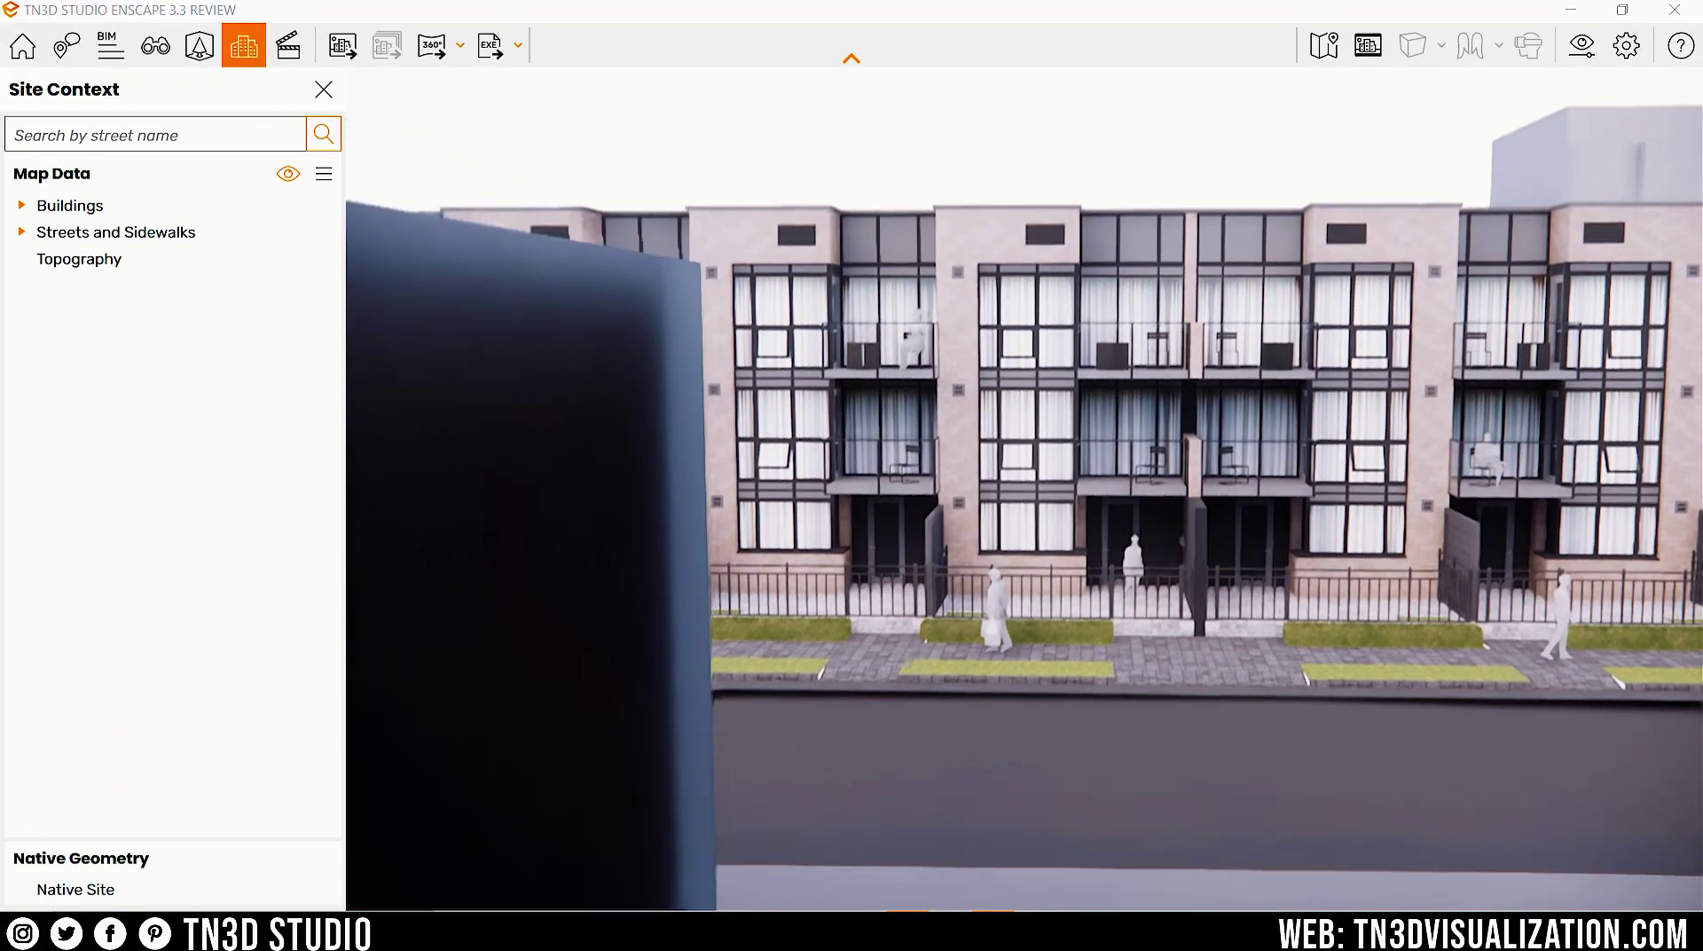
# Step: Raise the camera to look down on the townhouses amid the imported massing blocks and streets
pyautogui.moveTo(1242, 461); pyautogui.dragTo(488, 208)
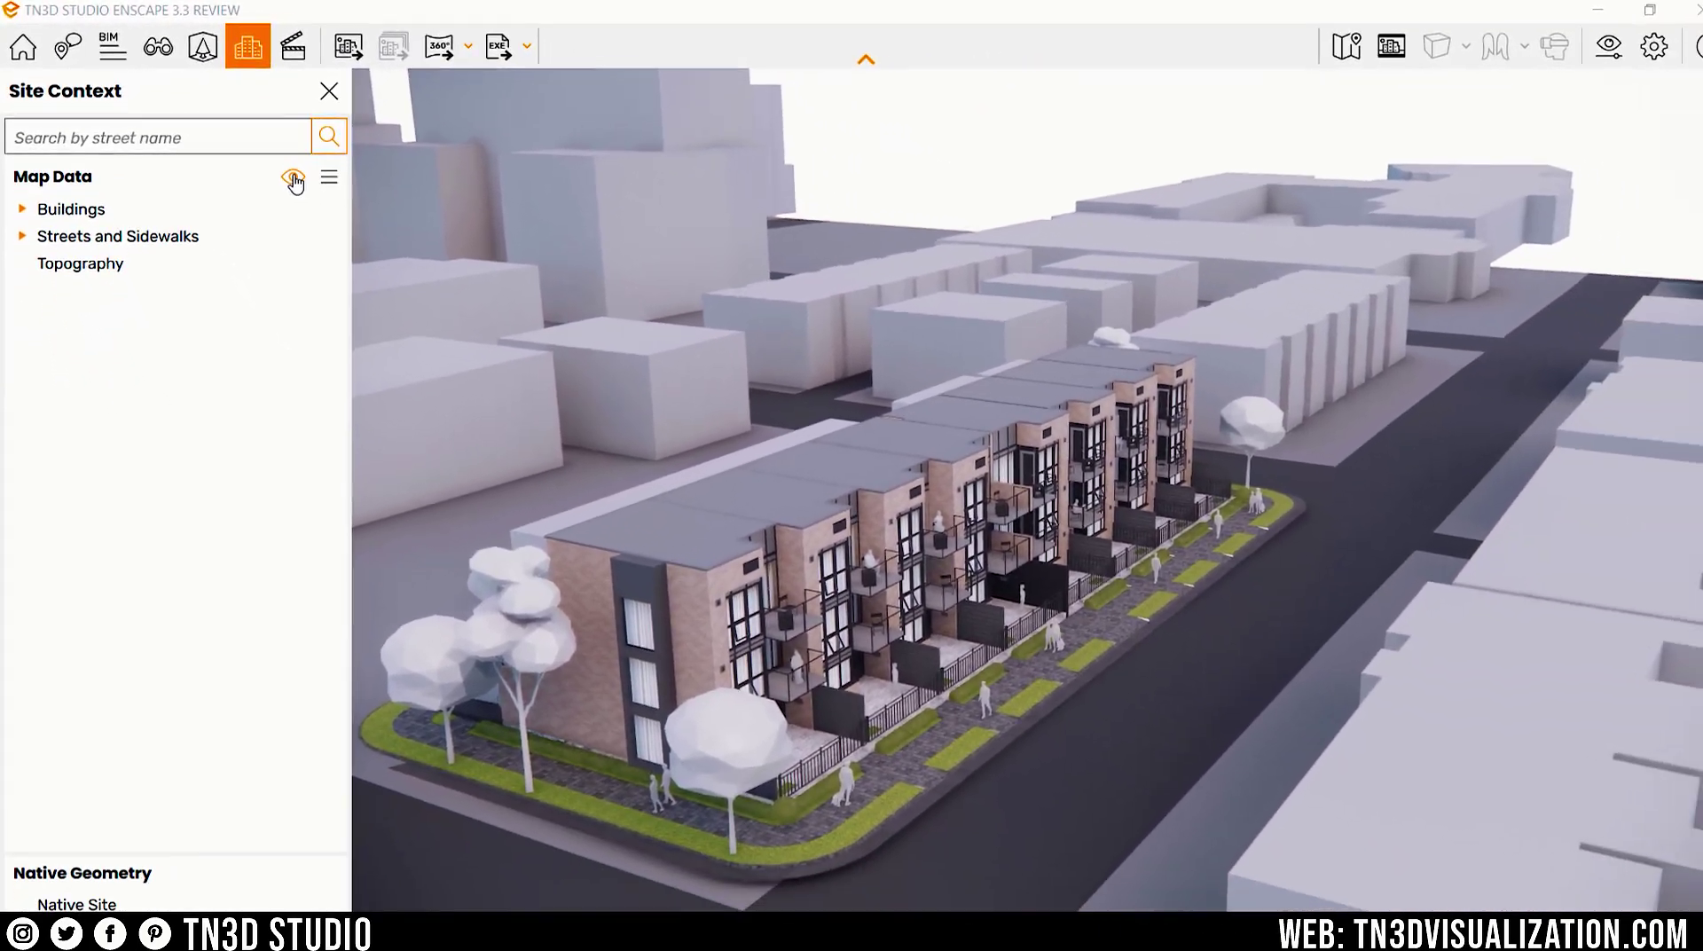
pyautogui.click(295, 180)
pyautogui.click(294, 180)
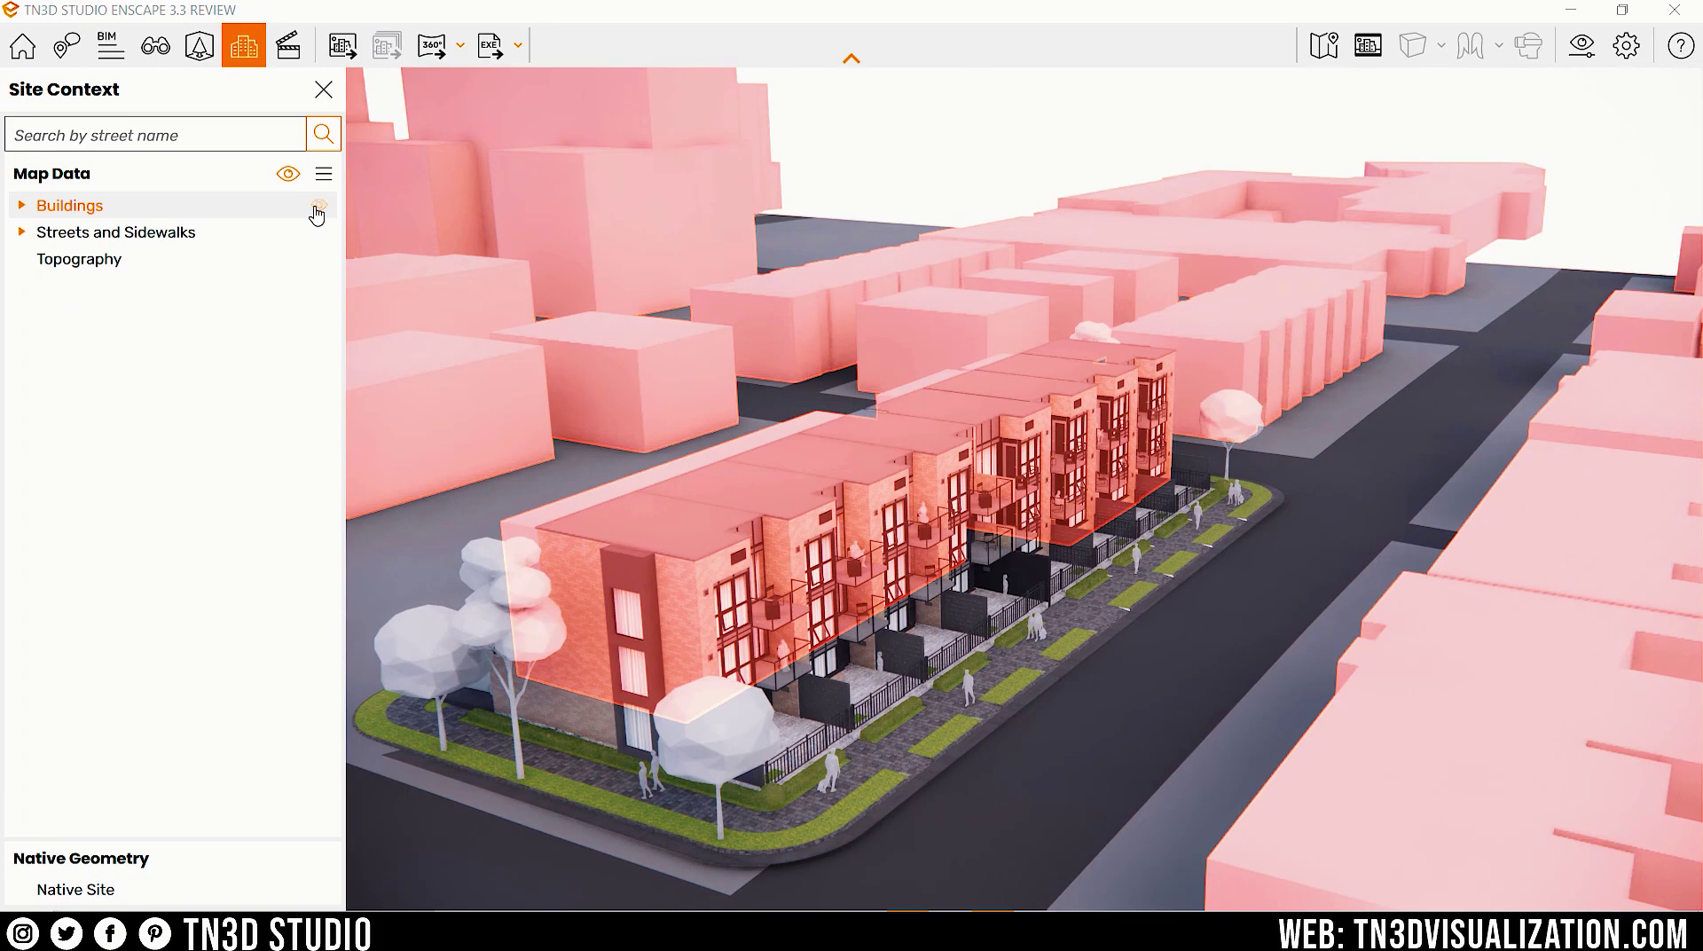
pyautogui.click(318, 209)
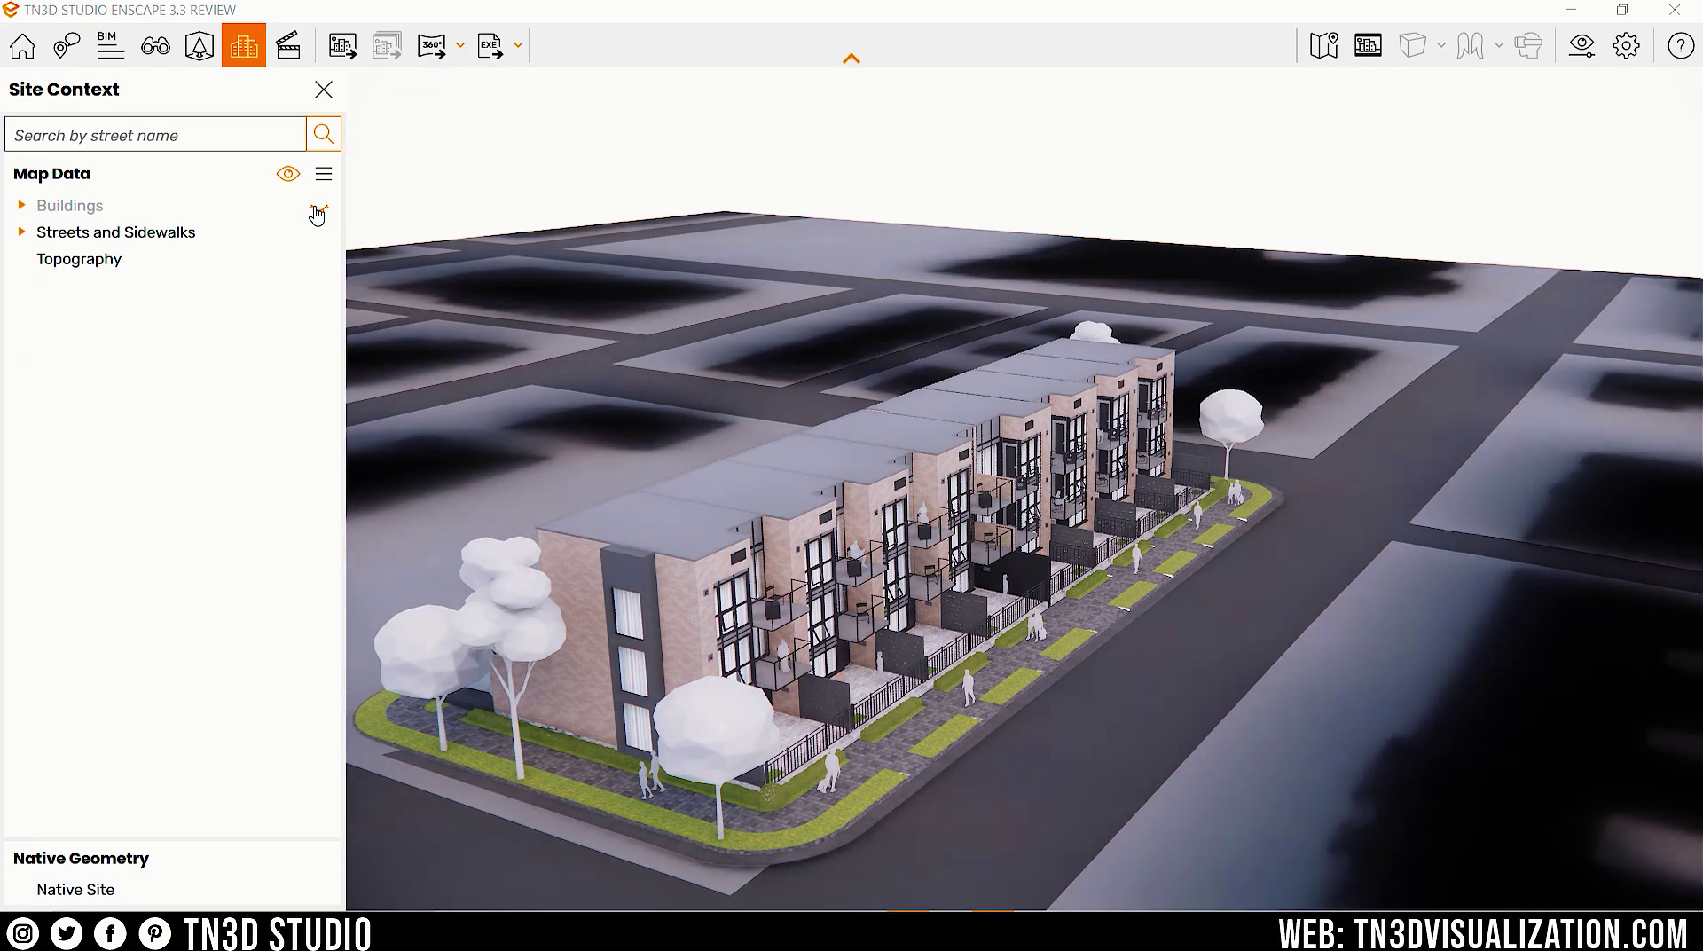
pyautogui.click(317, 212)
pyautogui.click(318, 234)
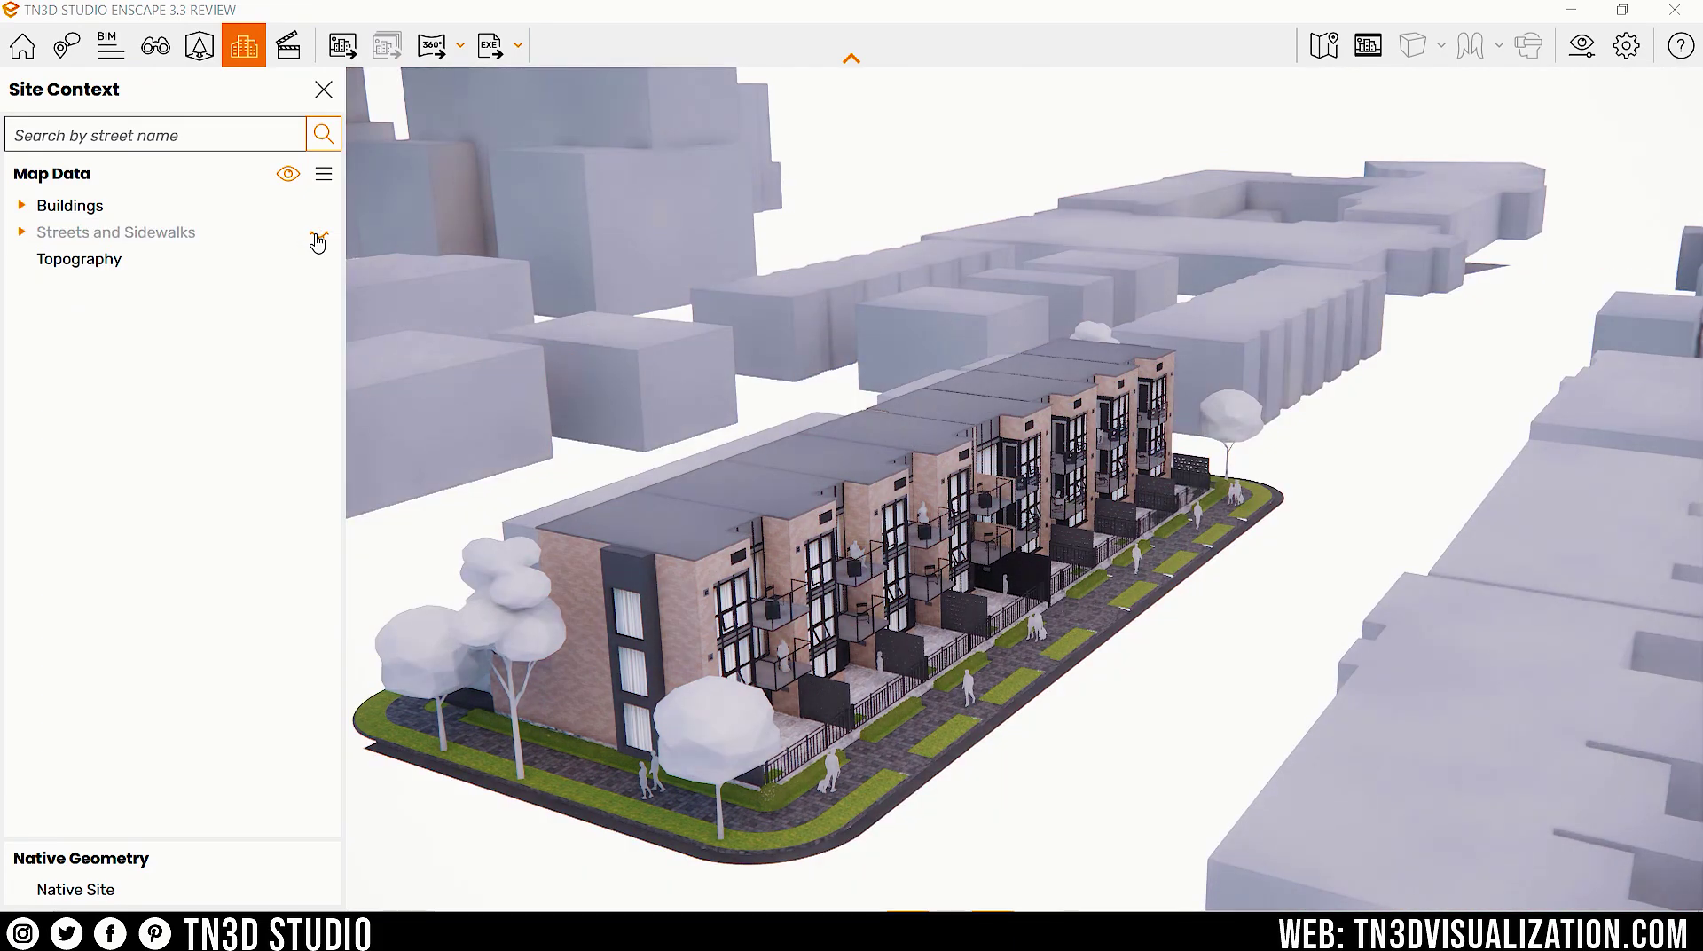
pyautogui.click(319, 234)
pyautogui.click(322, 258)
pyautogui.click(321, 258)
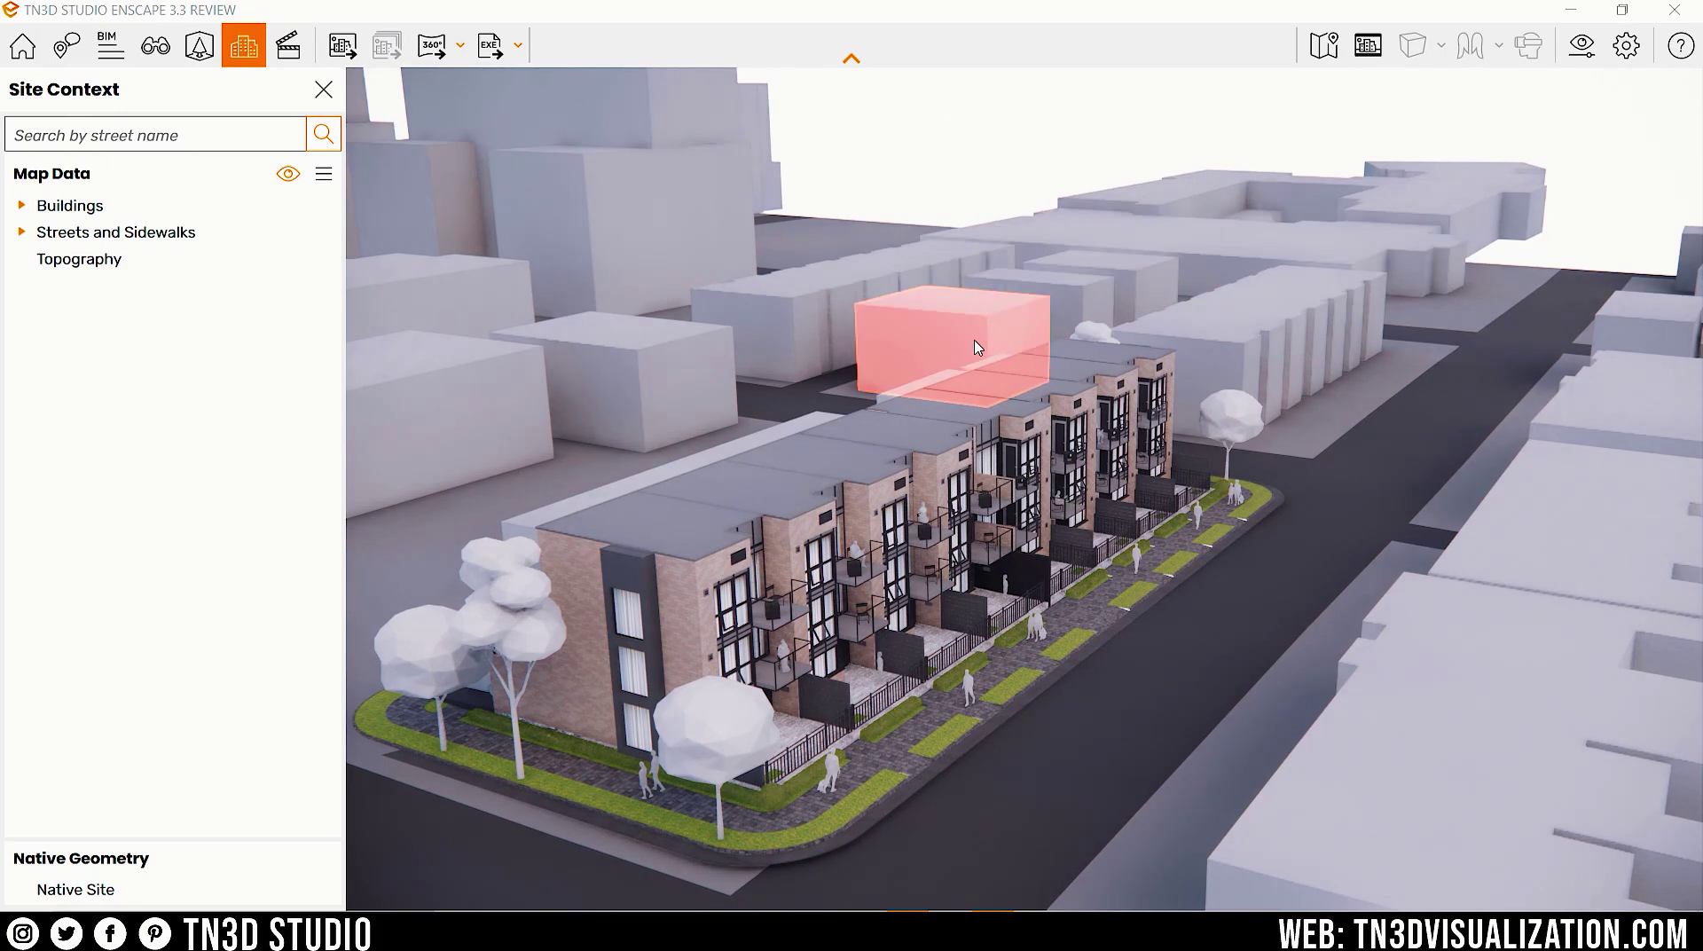
# Step: Hide Building 4 on Sutton Avenue, 376 on Shuter Street and Building 4 on Regent Street
pyautogui.moveTo(976, 345); pyautogui.dragTo(513, 459, button='right')
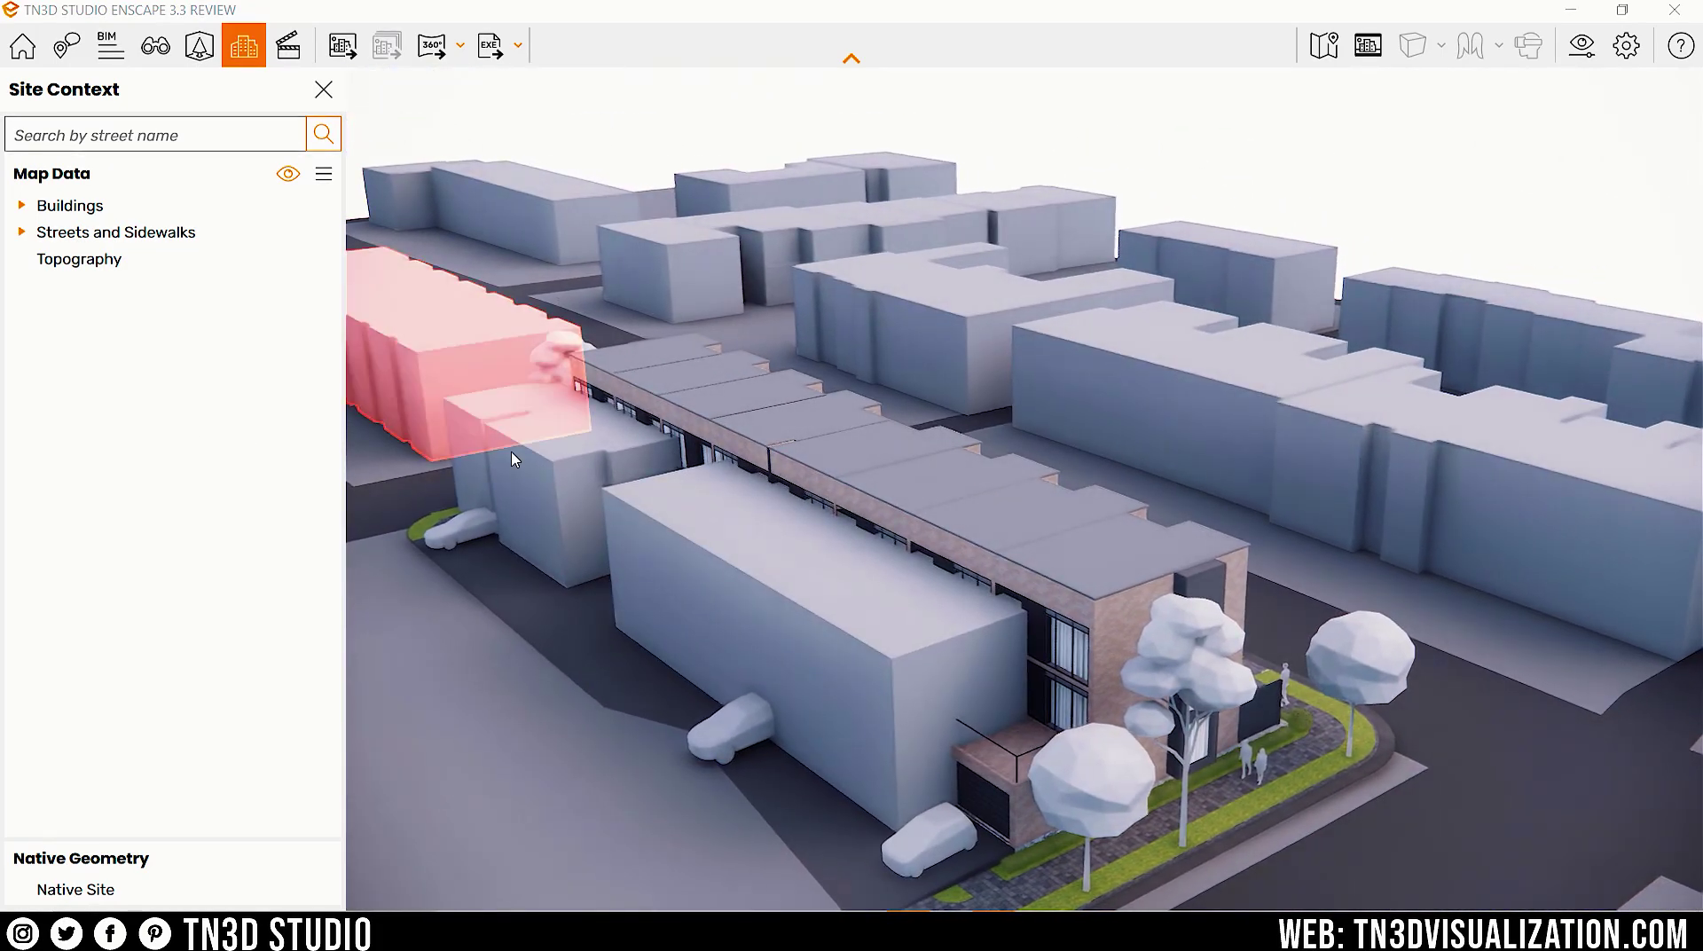
pyautogui.click(495, 417)
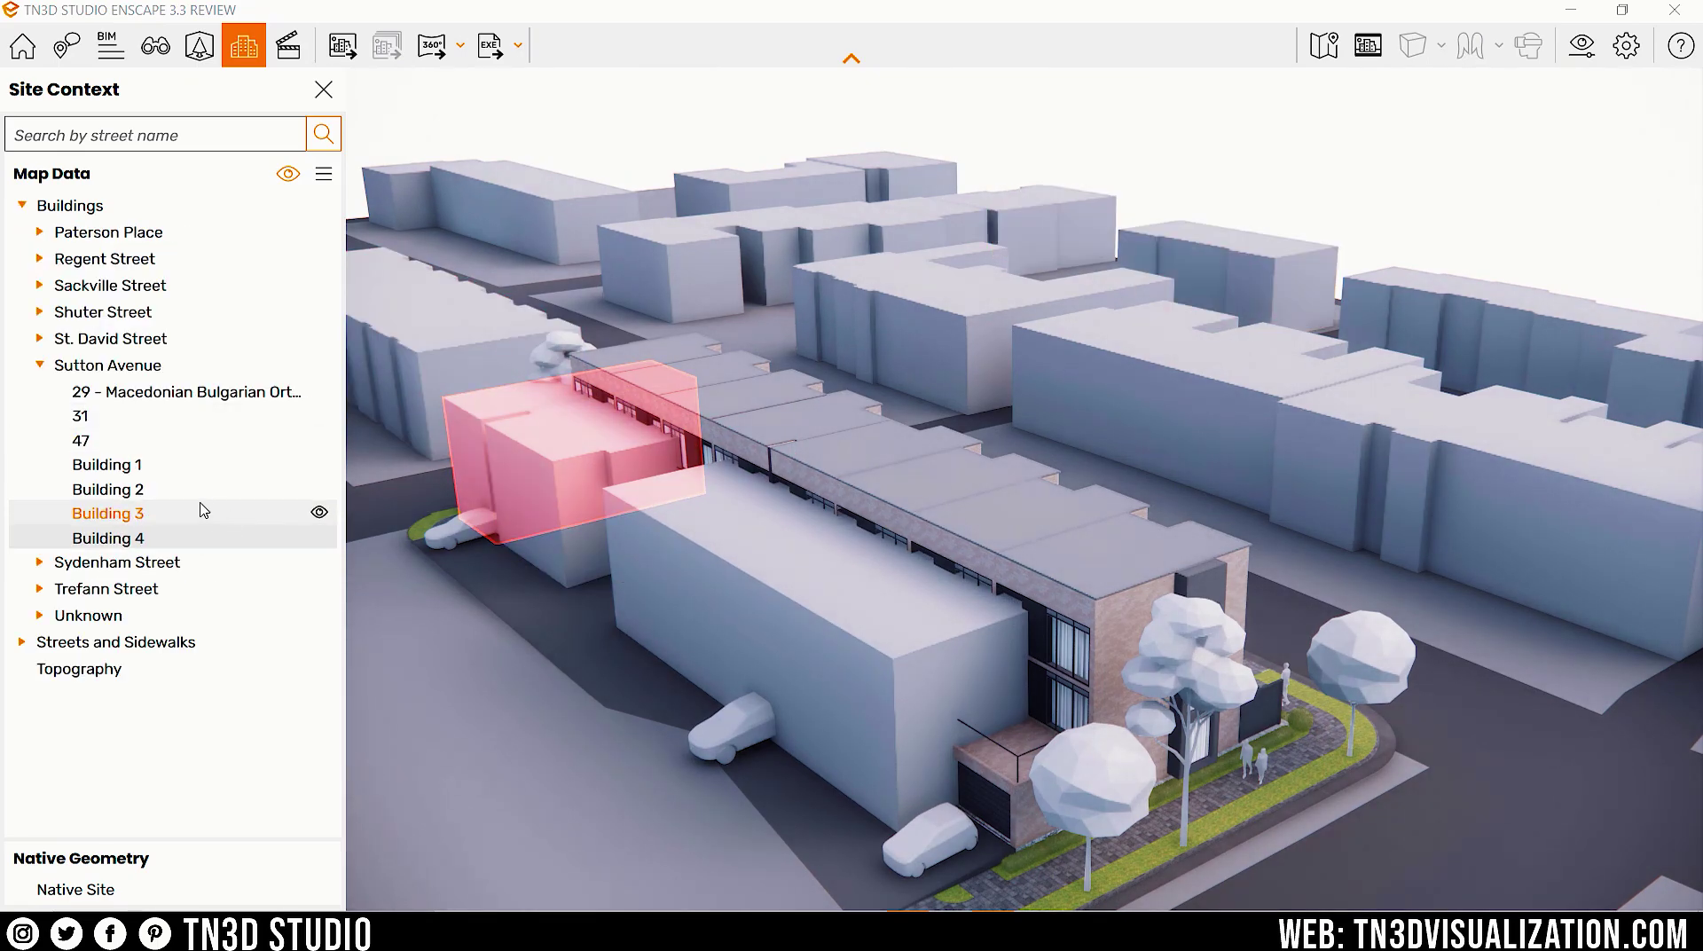
pyautogui.click(319, 538)
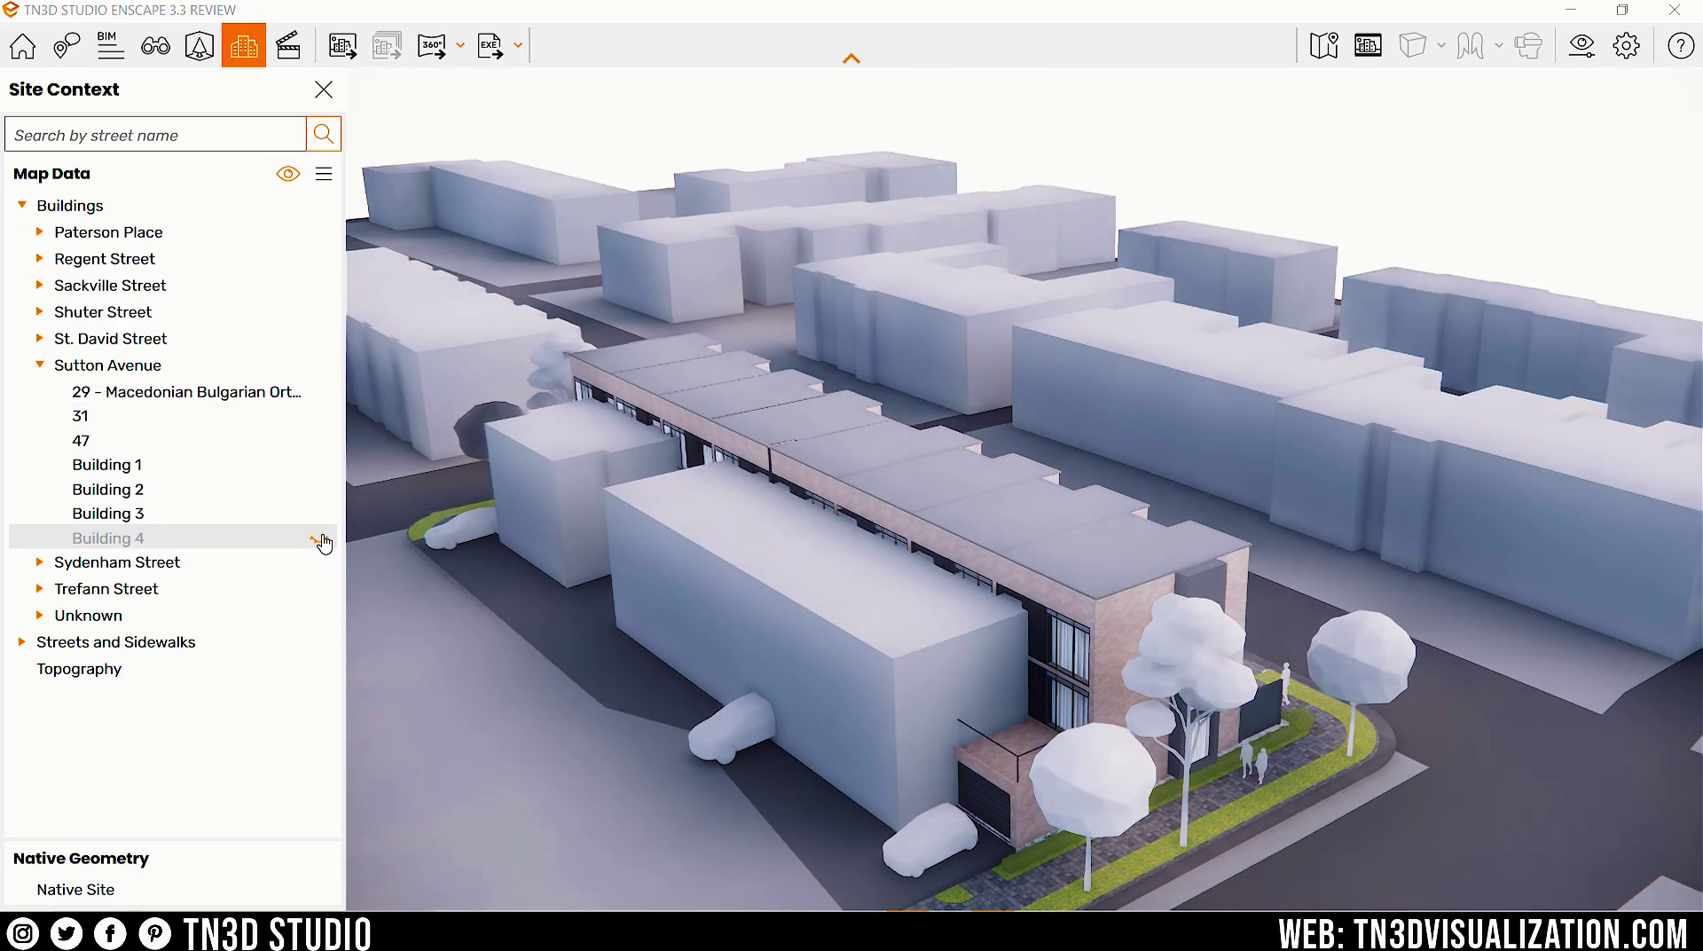
pyautogui.click(585, 450)
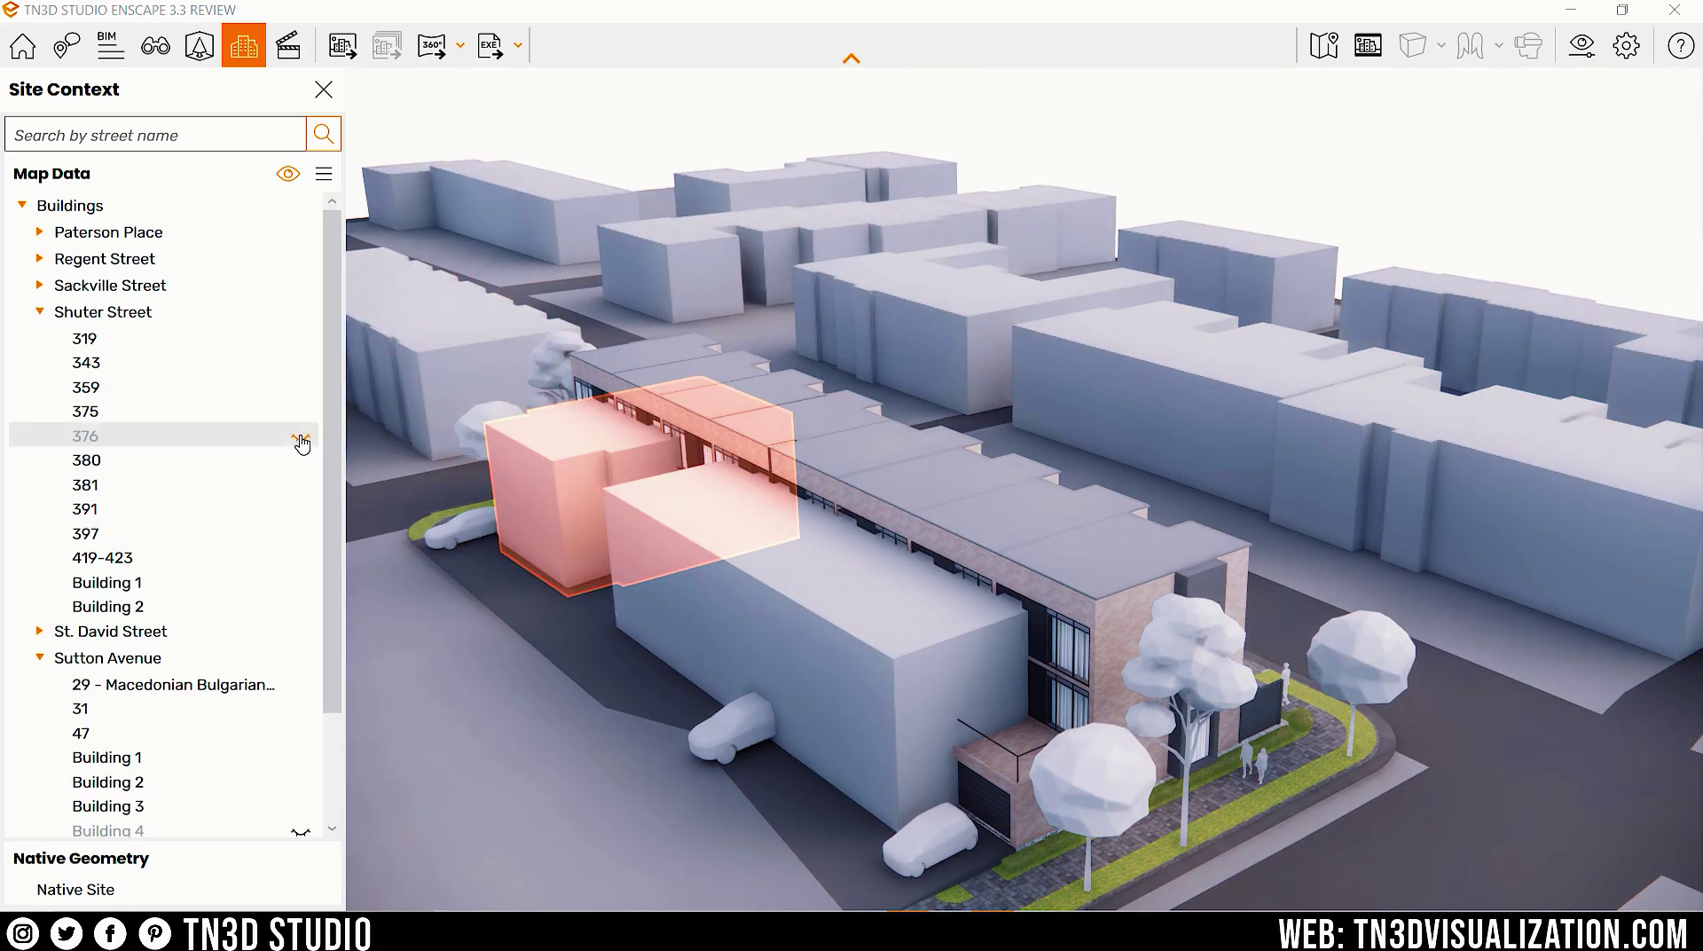
pyautogui.click(301, 439)
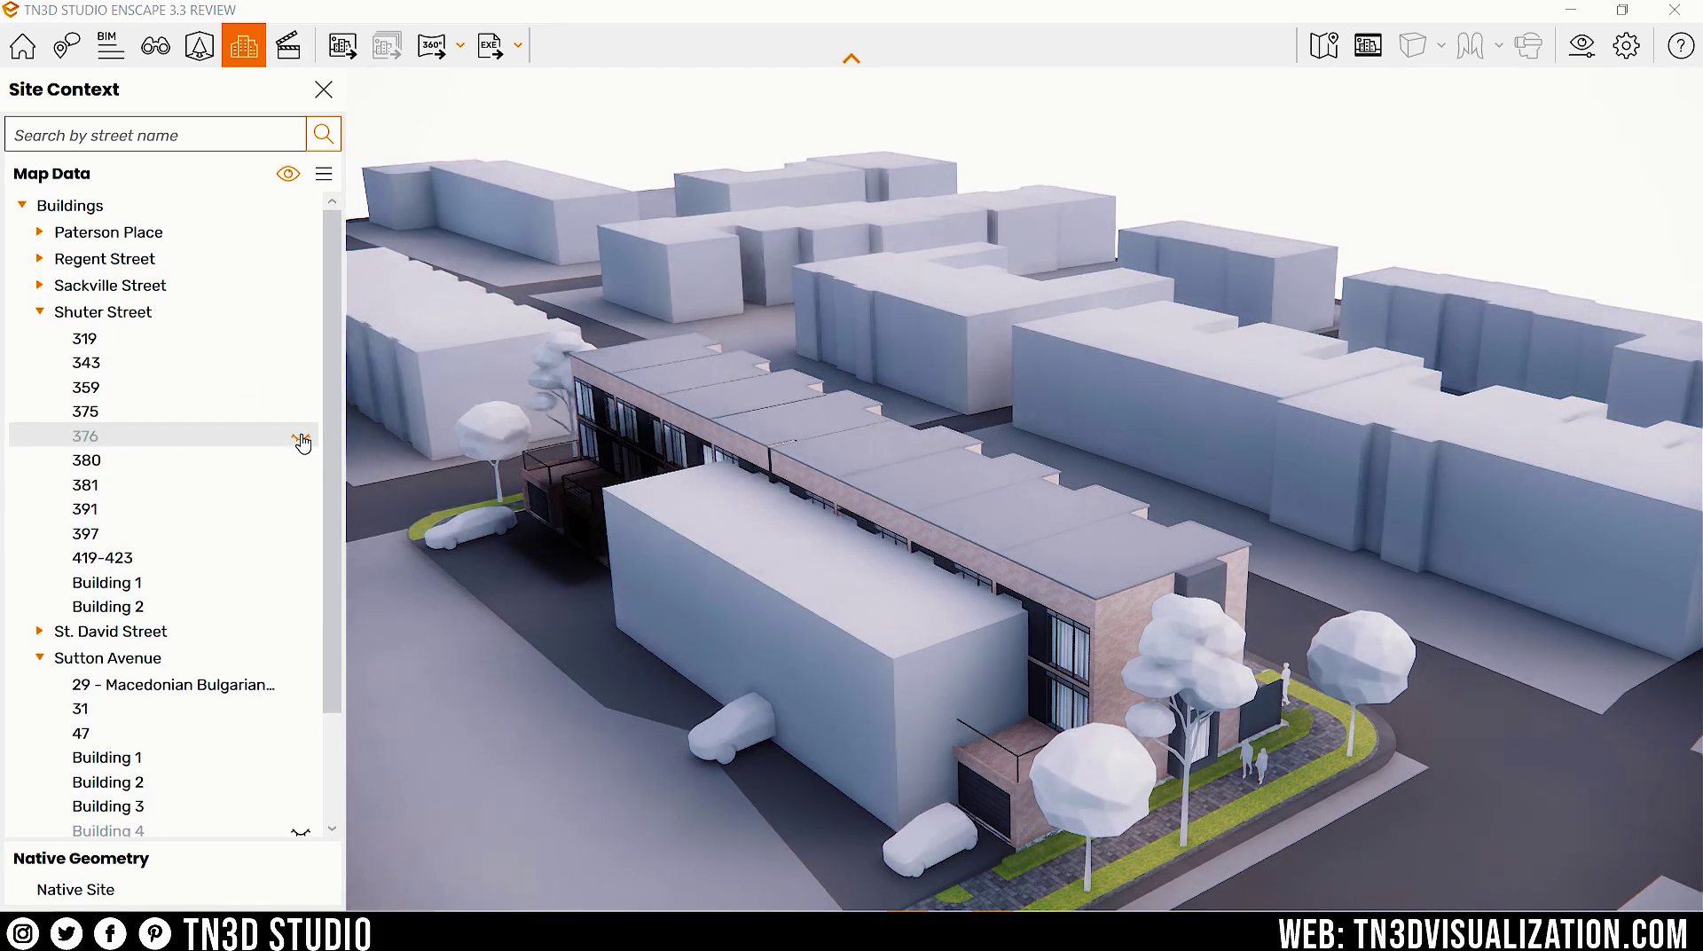
pyautogui.click(713, 531)
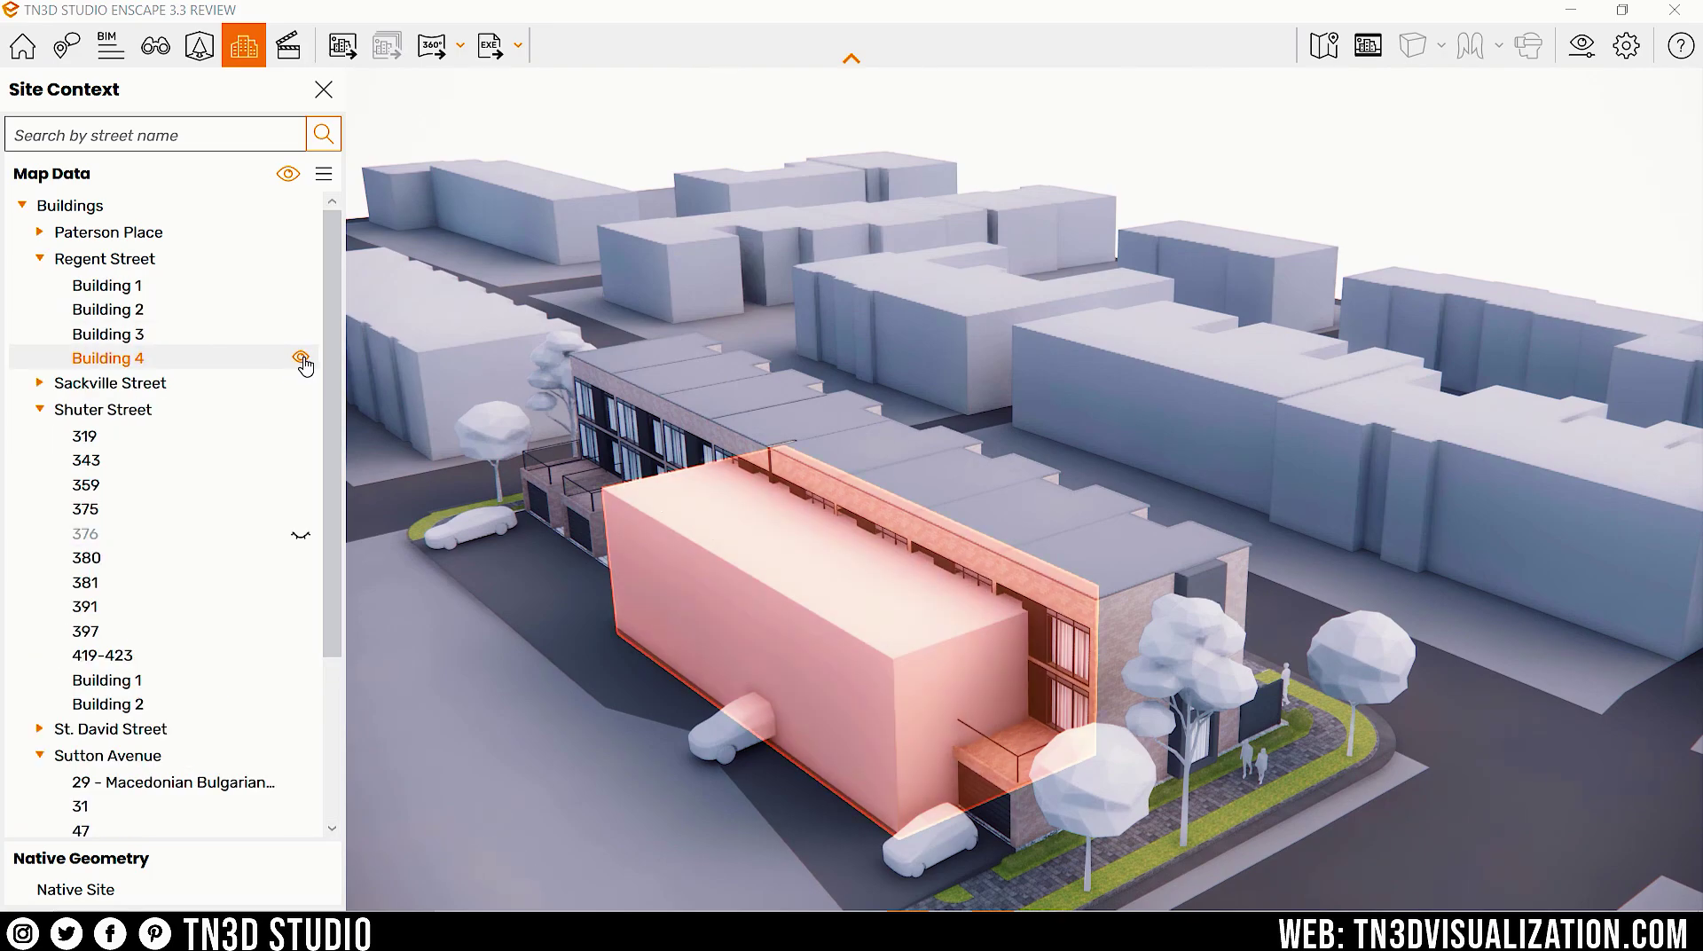
pyautogui.click(302, 357)
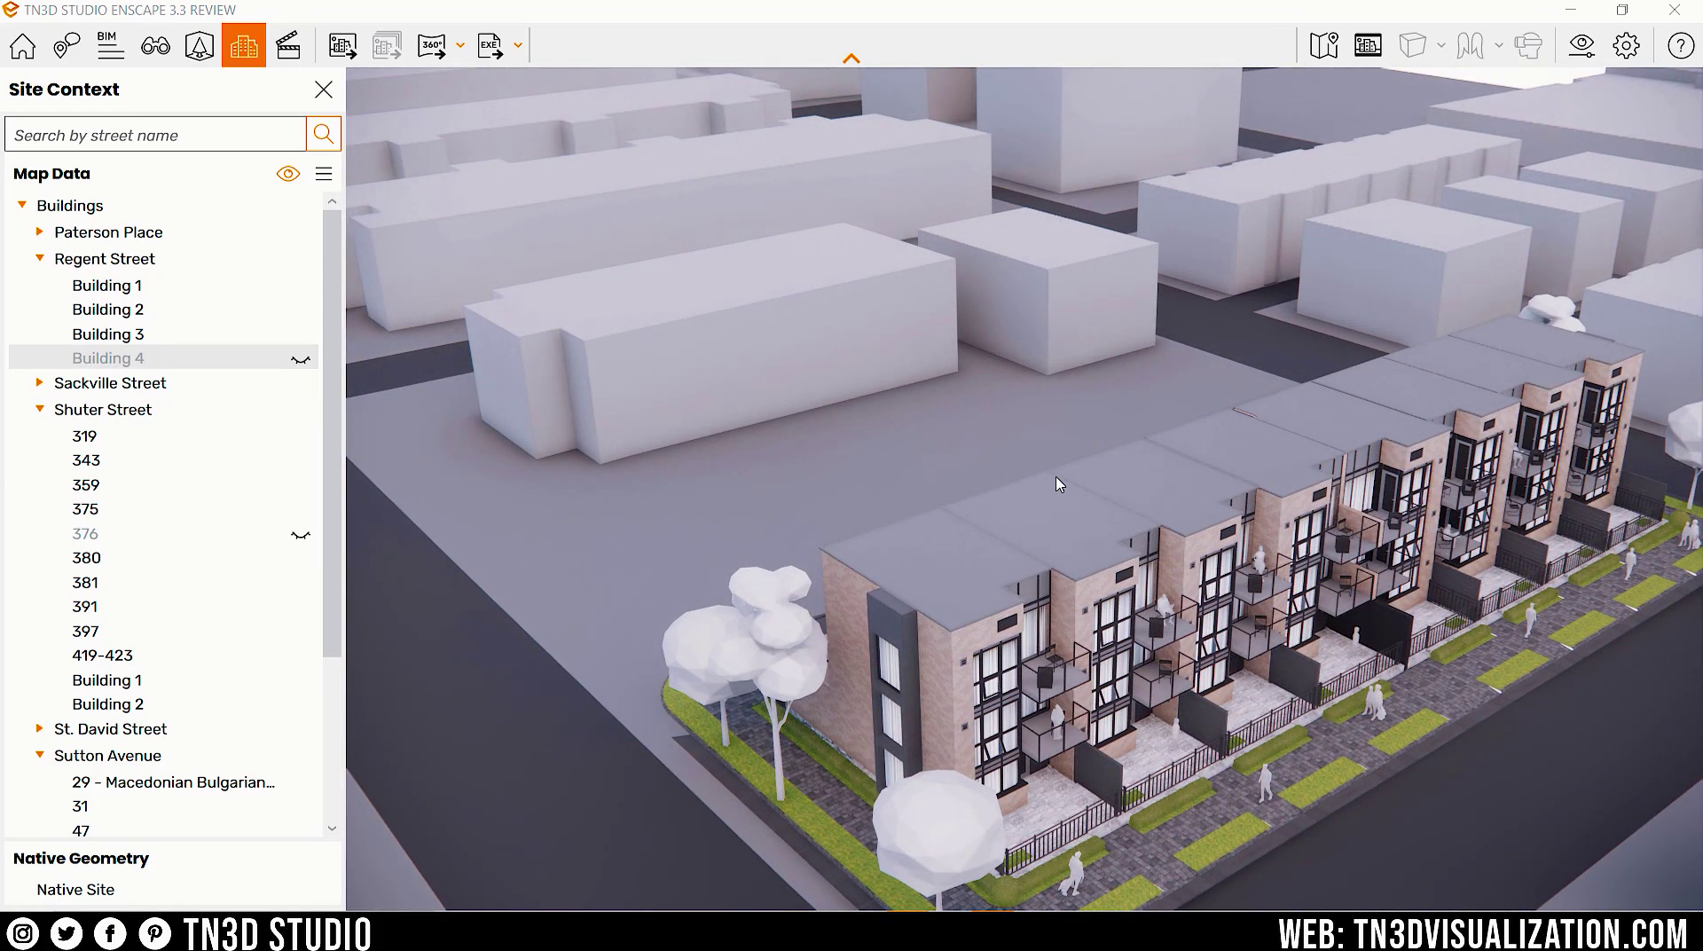
pyautogui.click(324, 177)
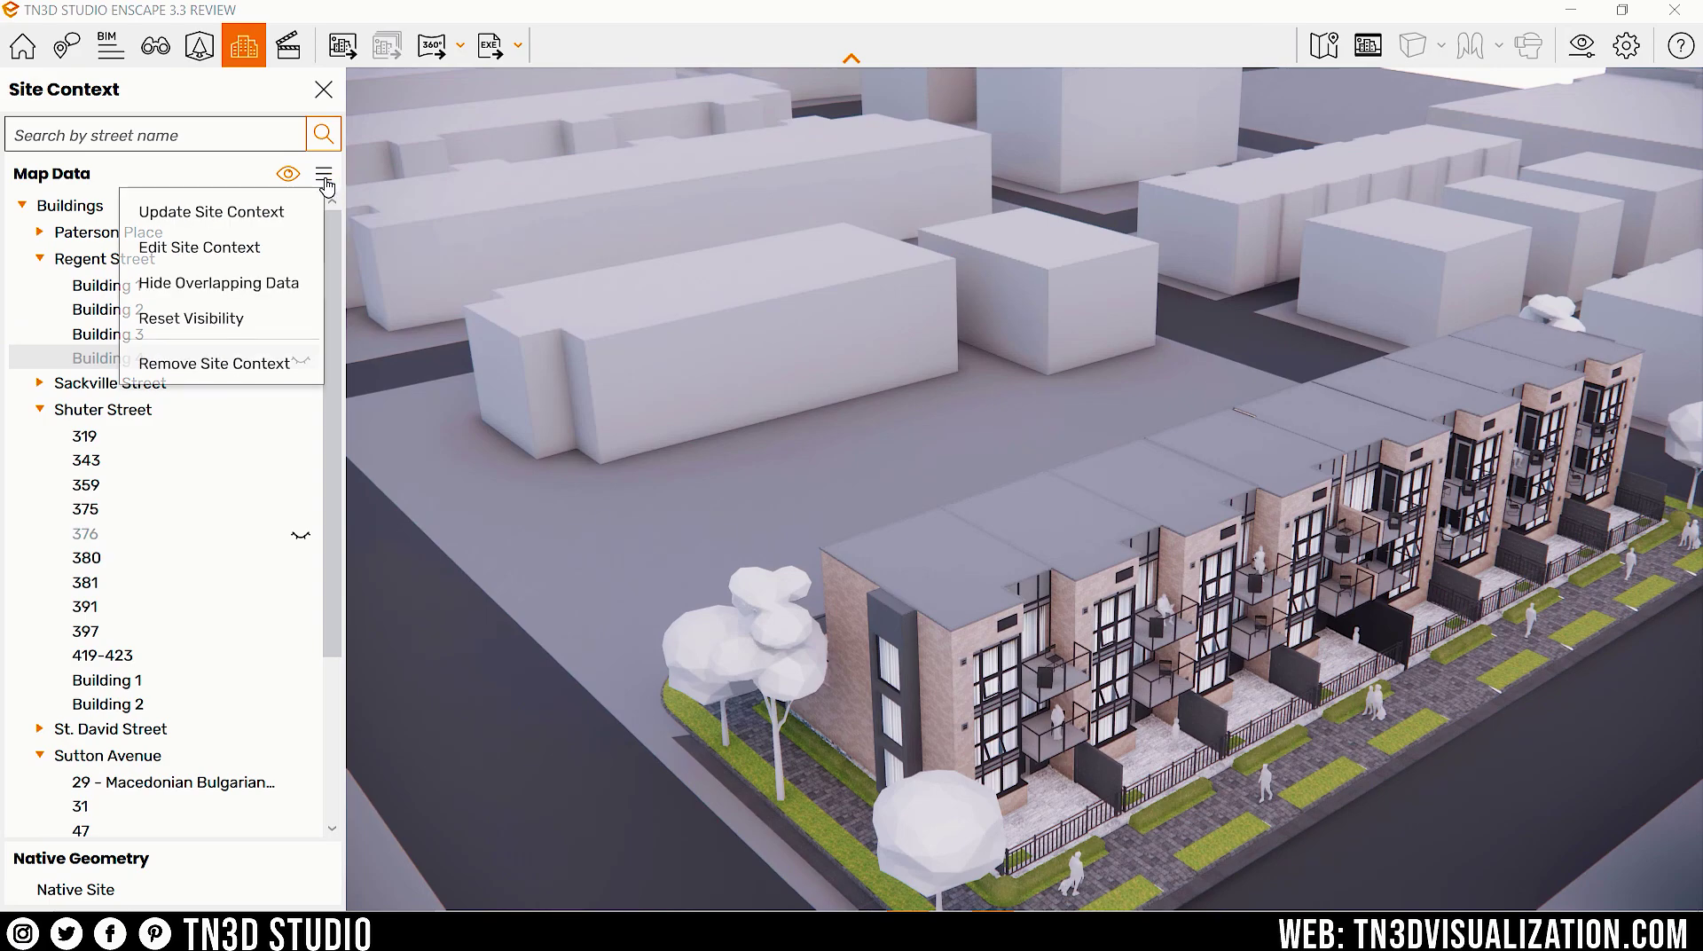
# Step: Move the site context placement to offsets X 28.526, Y -79.642, Z -28.442
pyautogui.click(245, 252)
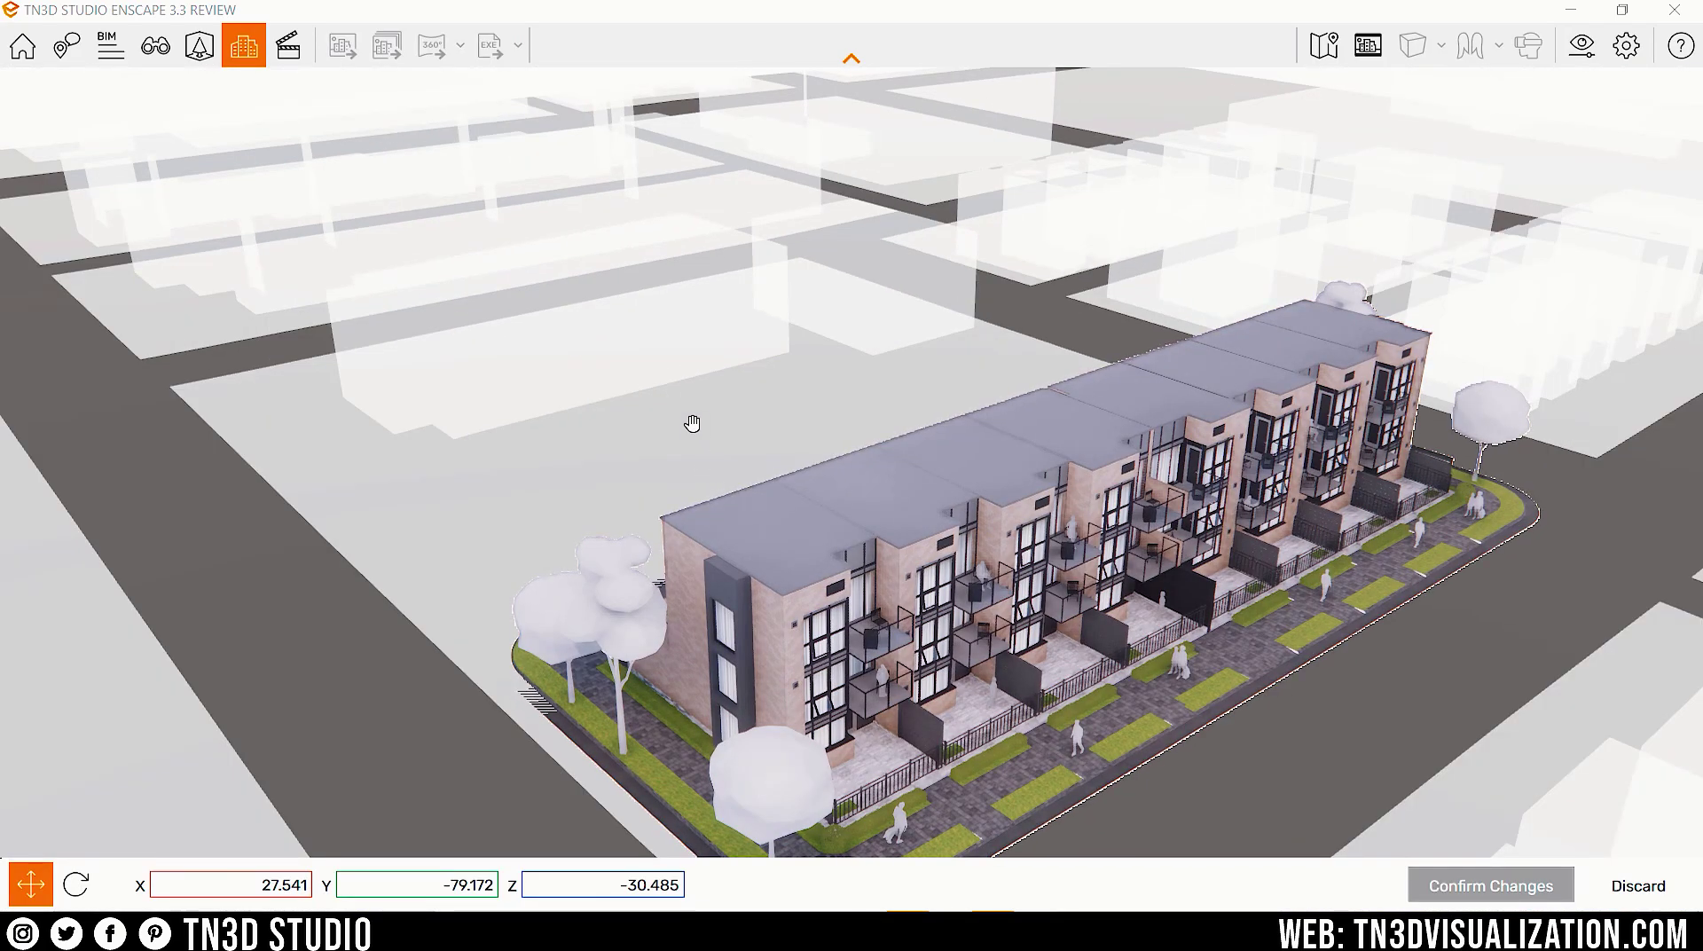
pyautogui.scroll(-2, 692, 423)
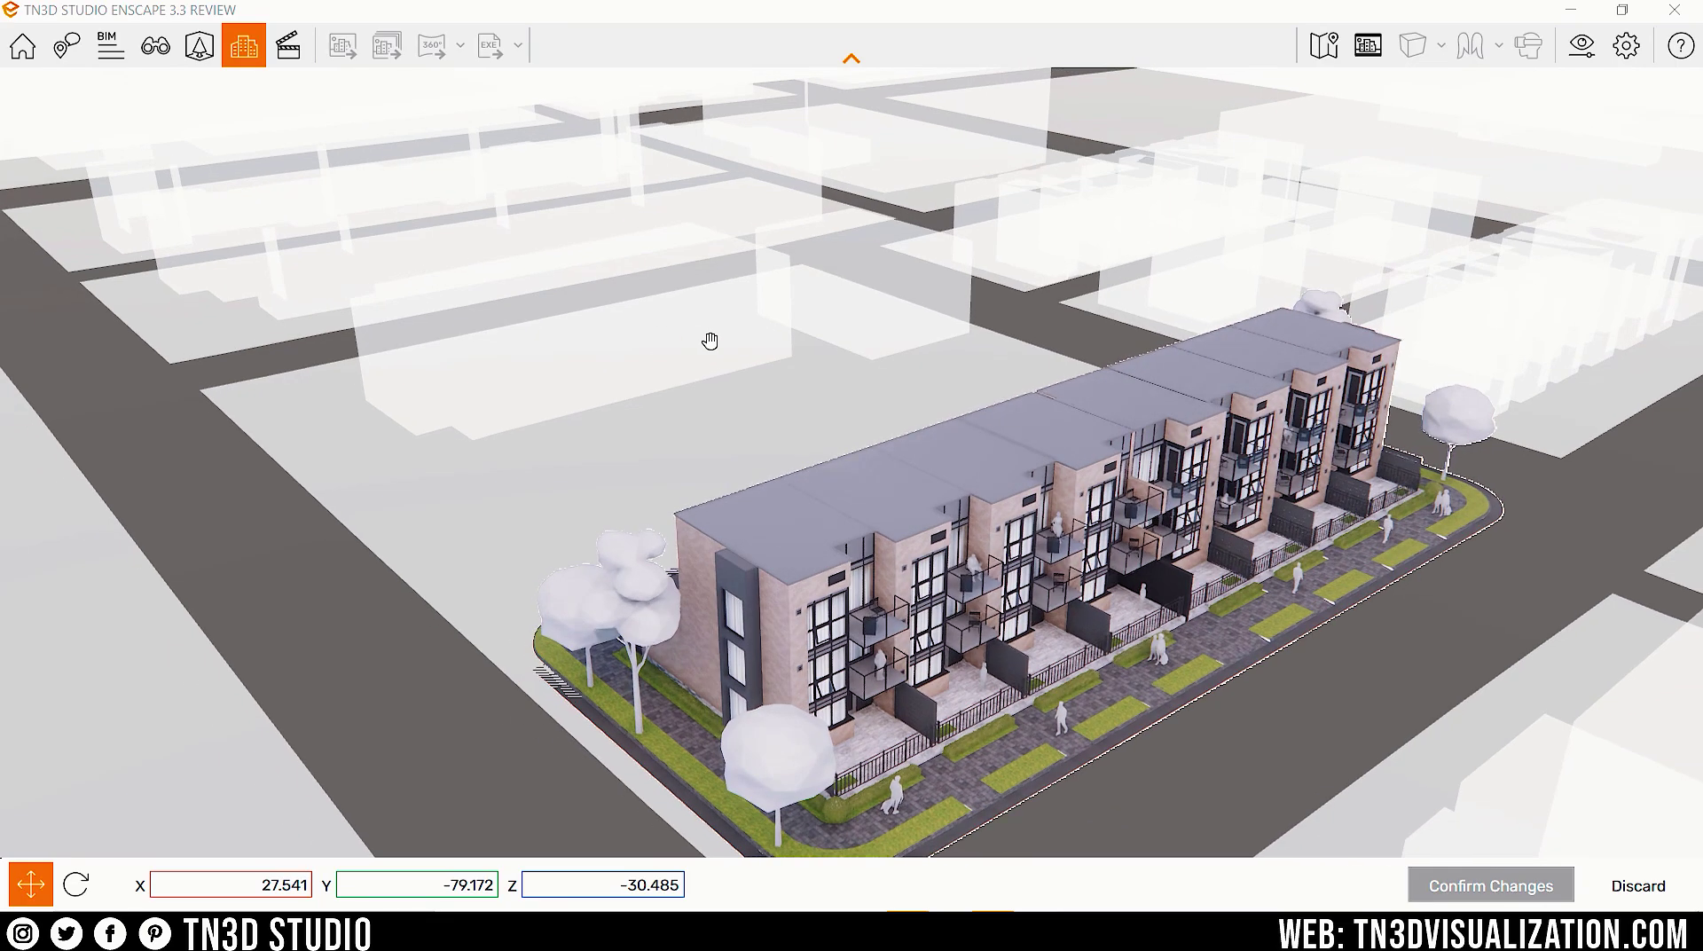
pyautogui.moveTo(536, 683); pyautogui.dragTo(565, 691)
pyautogui.moveTo(566, 644); pyautogui.dragTo(754, 645, button='right')
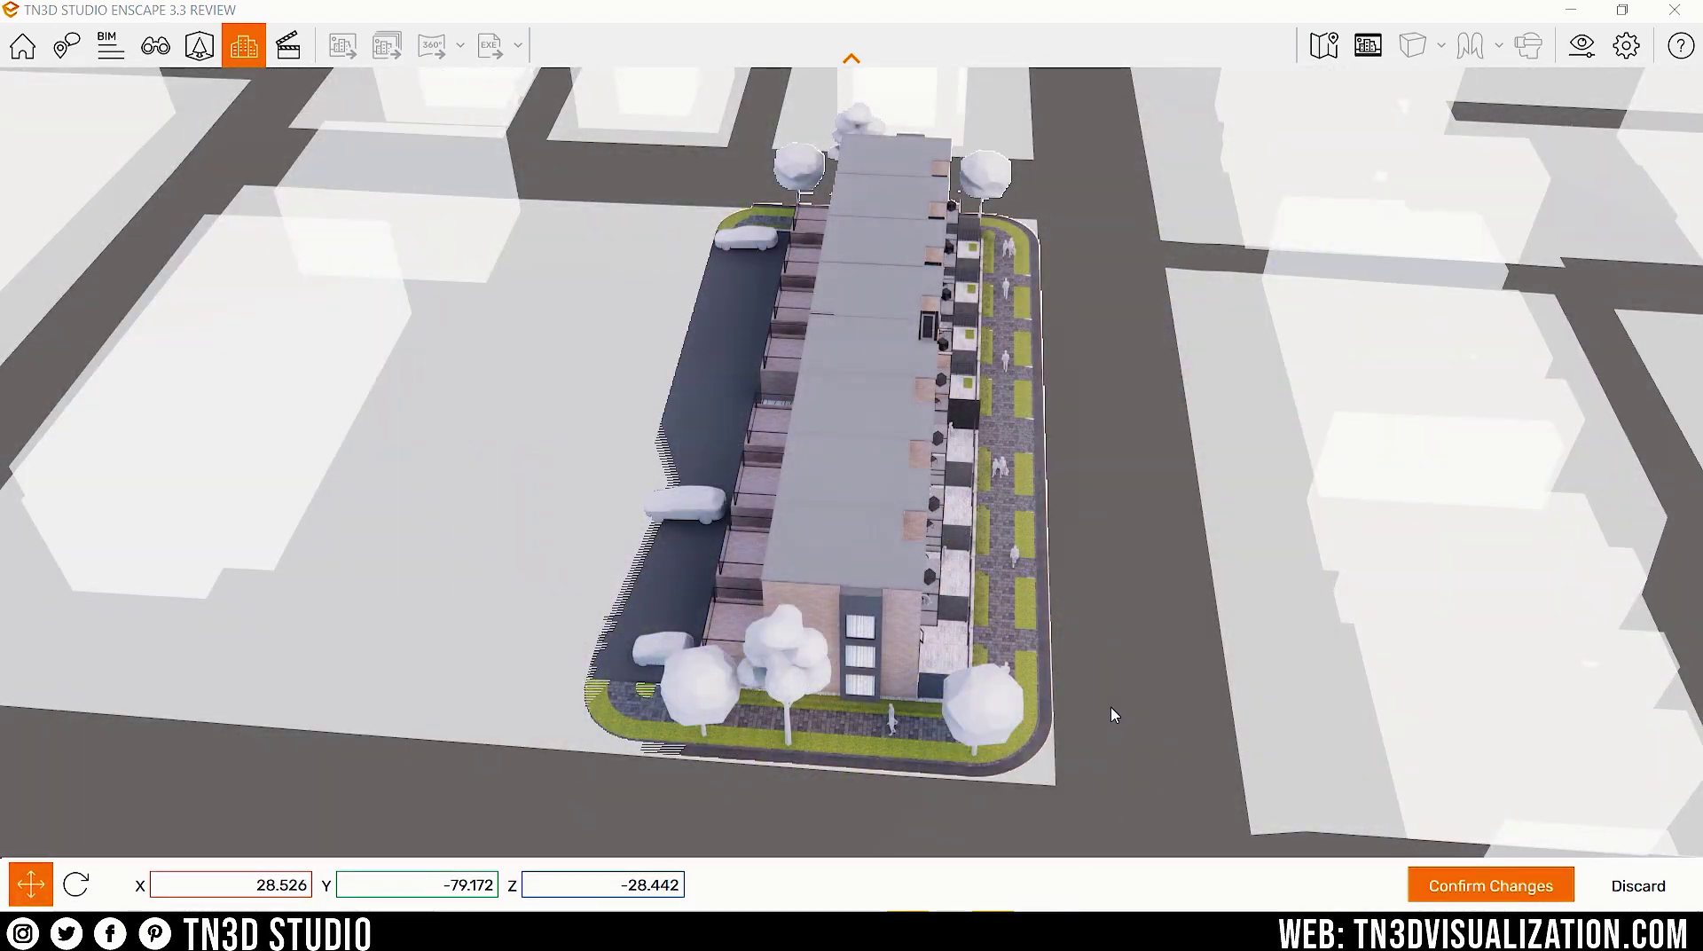
pyautogui.press('ctrl')
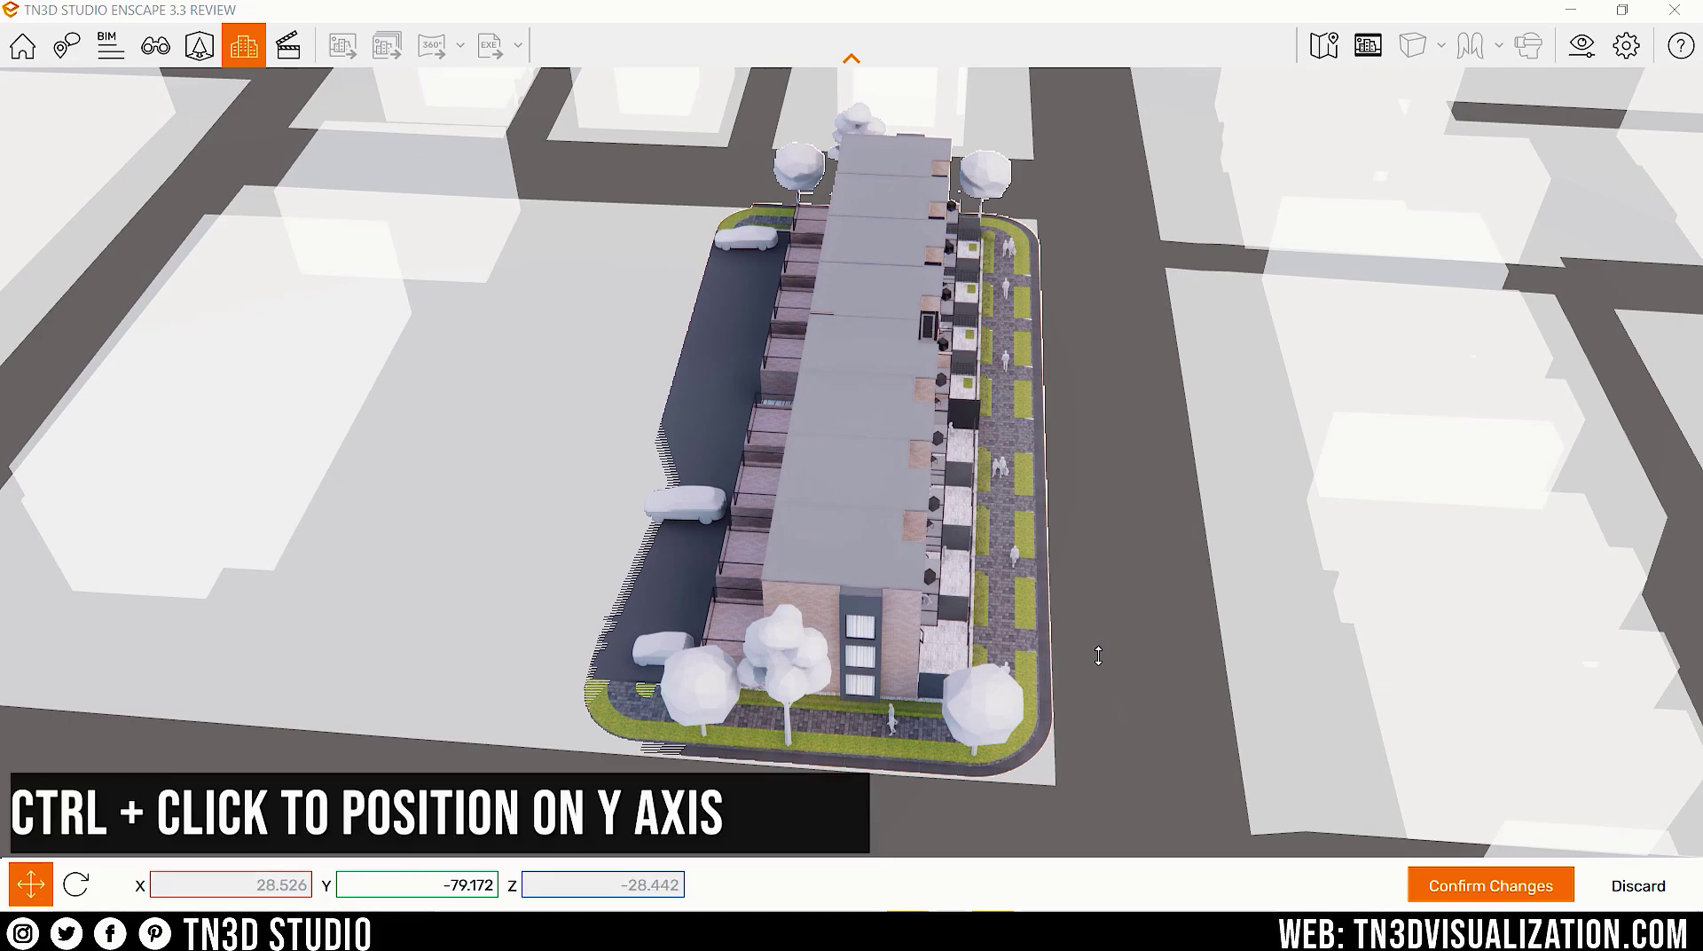
pyautogui.moveTo(1098, 655)
pyautogui.keyDown('ctrl'); pyautogui.mouseDown()
pyautogui.moveTo(1098, 570)
pyautogui.moveTo(1106, 663)
pyautogui.mouseUp(); pyautogui.keyUp('ctrl')
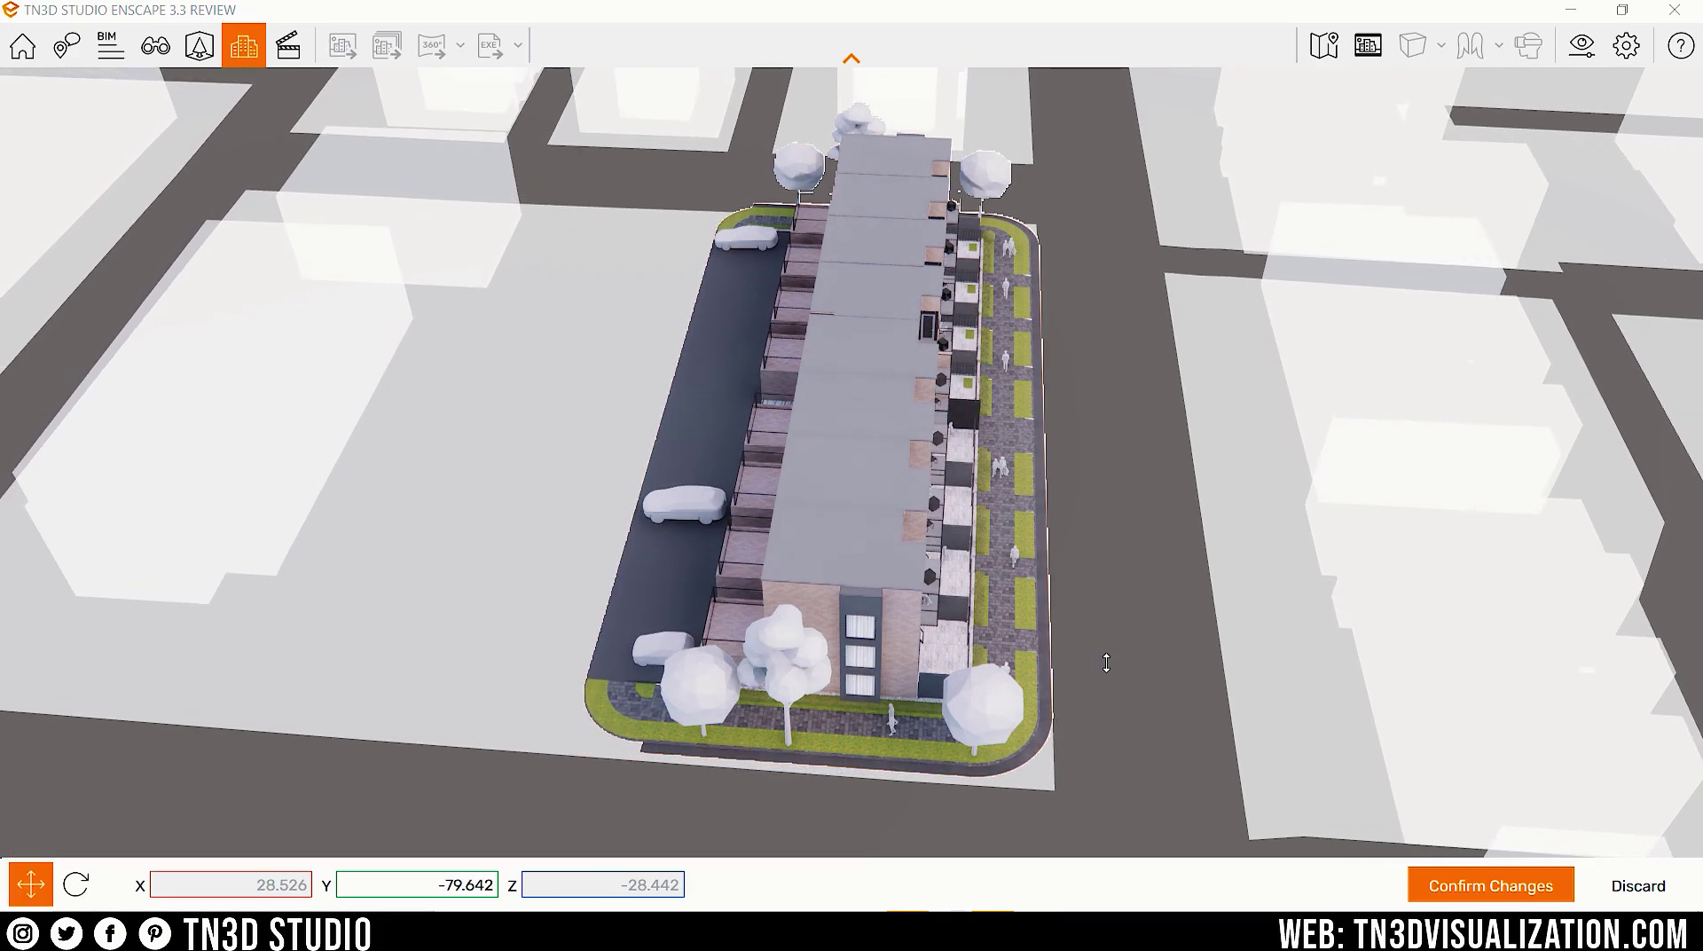
pyautogui.click(83, 884)
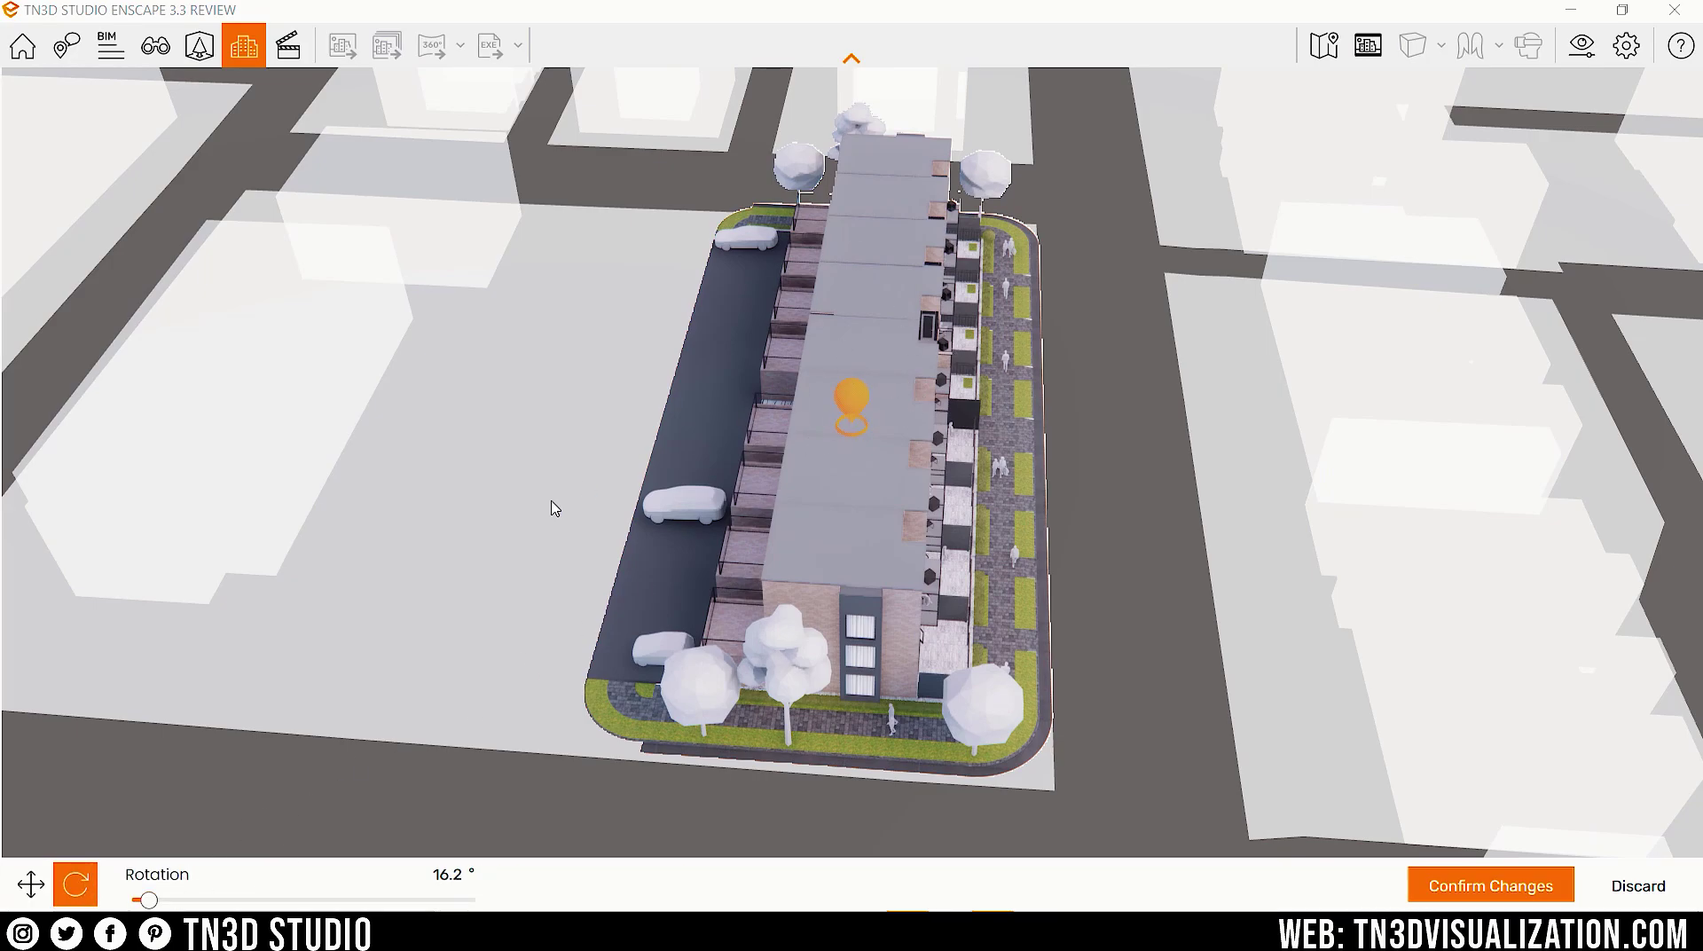
# Step: Set the site context rotation to 5.0° and confirm the placement changes
pyautogui.moveTo(147, 901); pyautogui.dragTo(299, 901)
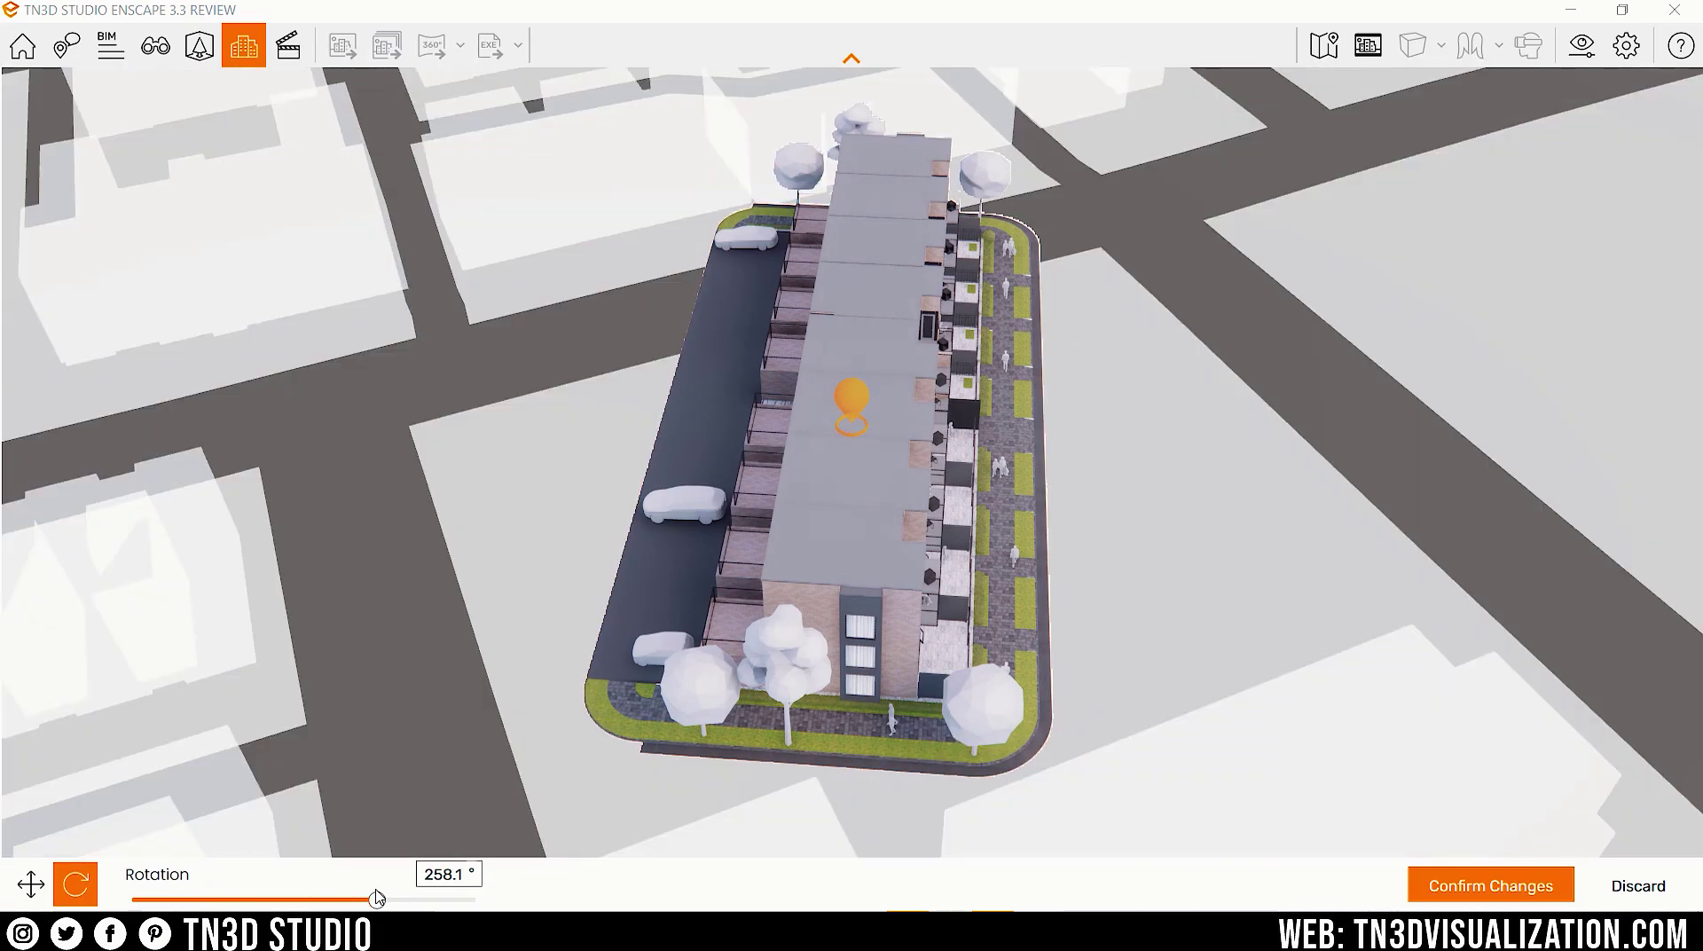
pyautogui.moveTo(446, 901); pyautogui.dragTo(139, 901)
pyautogui.click(425, 877)
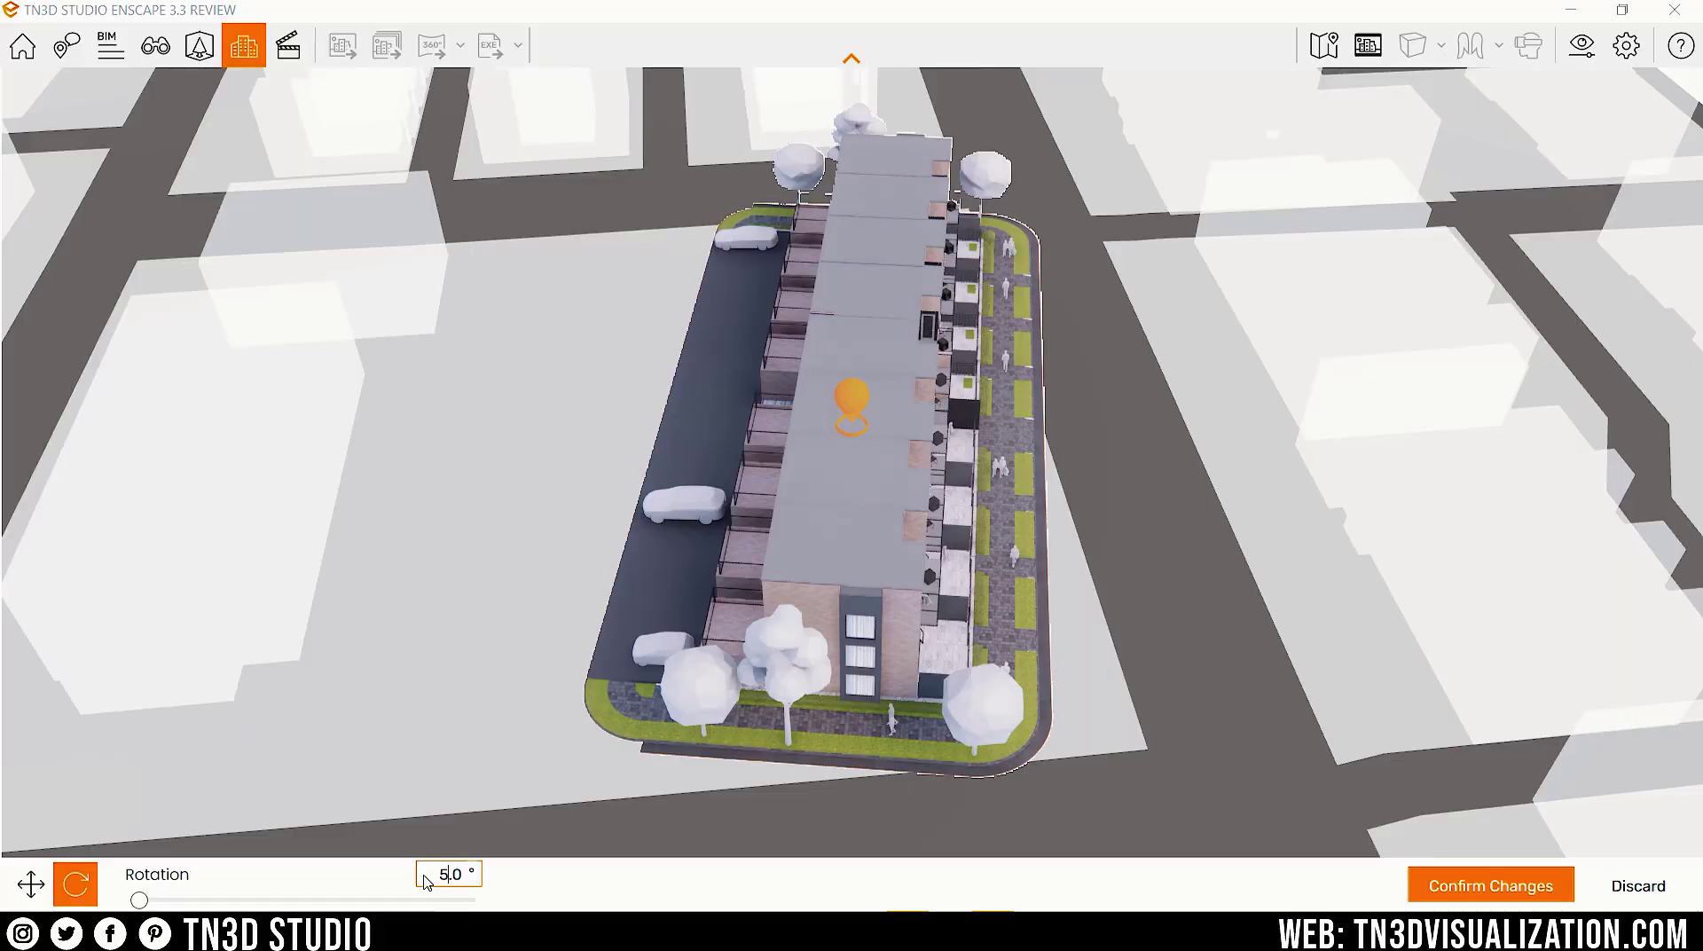
pyautogui.click(1565, 886)
pyautogui.click(232, 60)
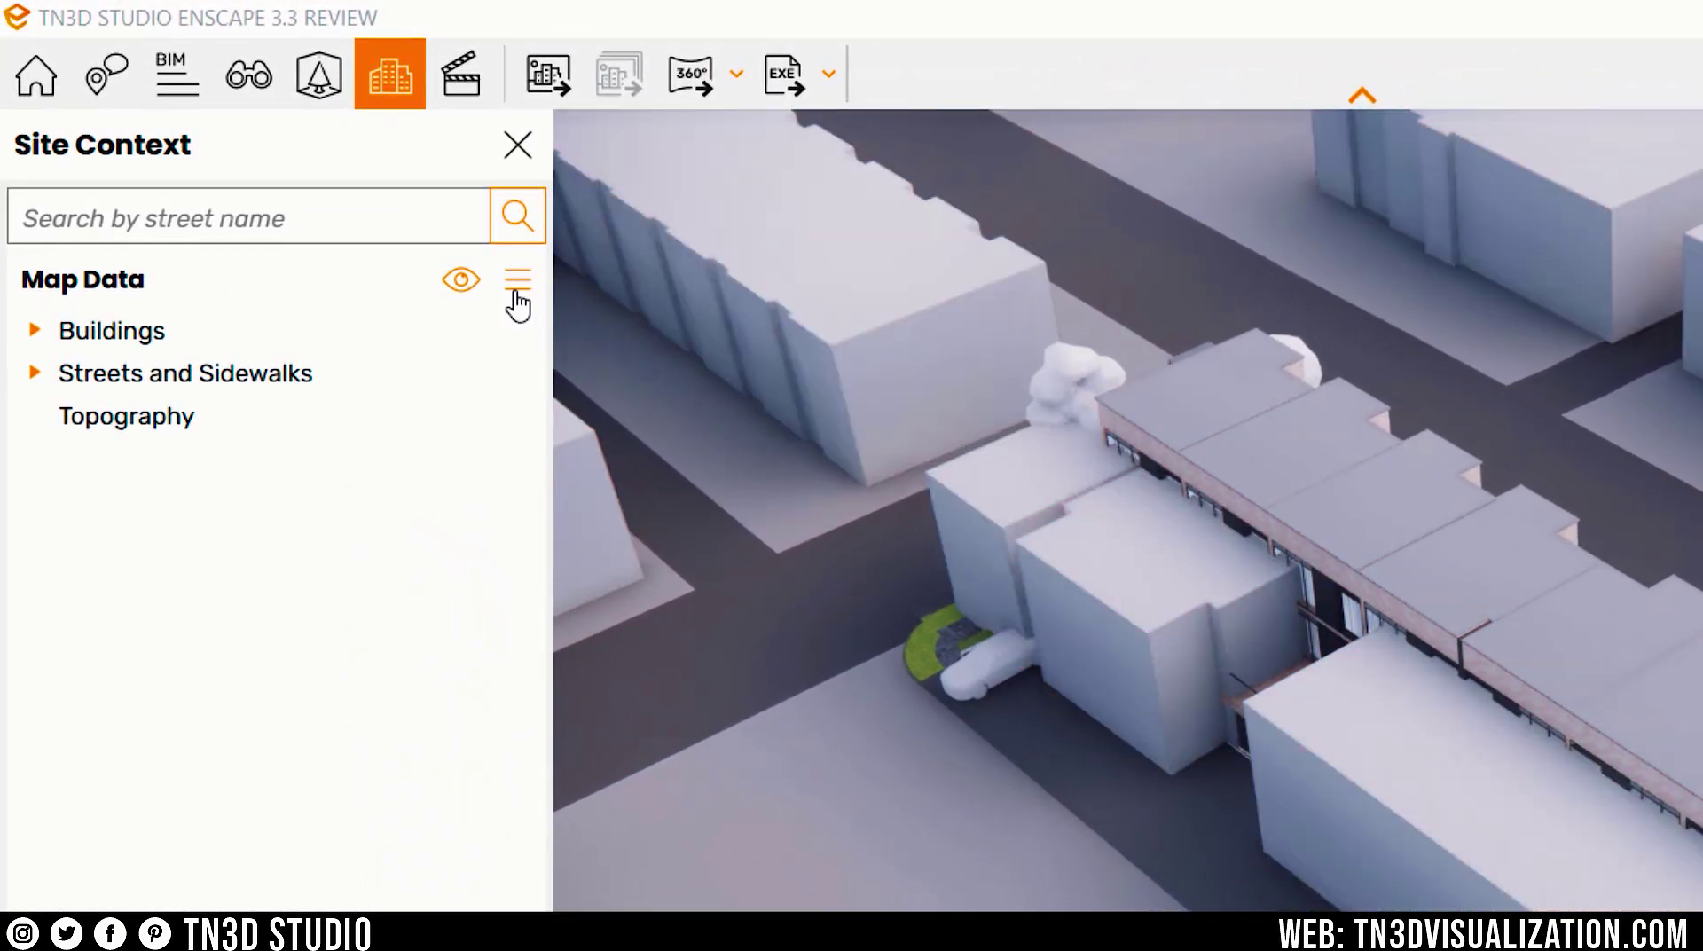
# Step: Apply Hide Overlapping Data so no imported blocks cover the townhouse row
pyautogui.click(516, 293)
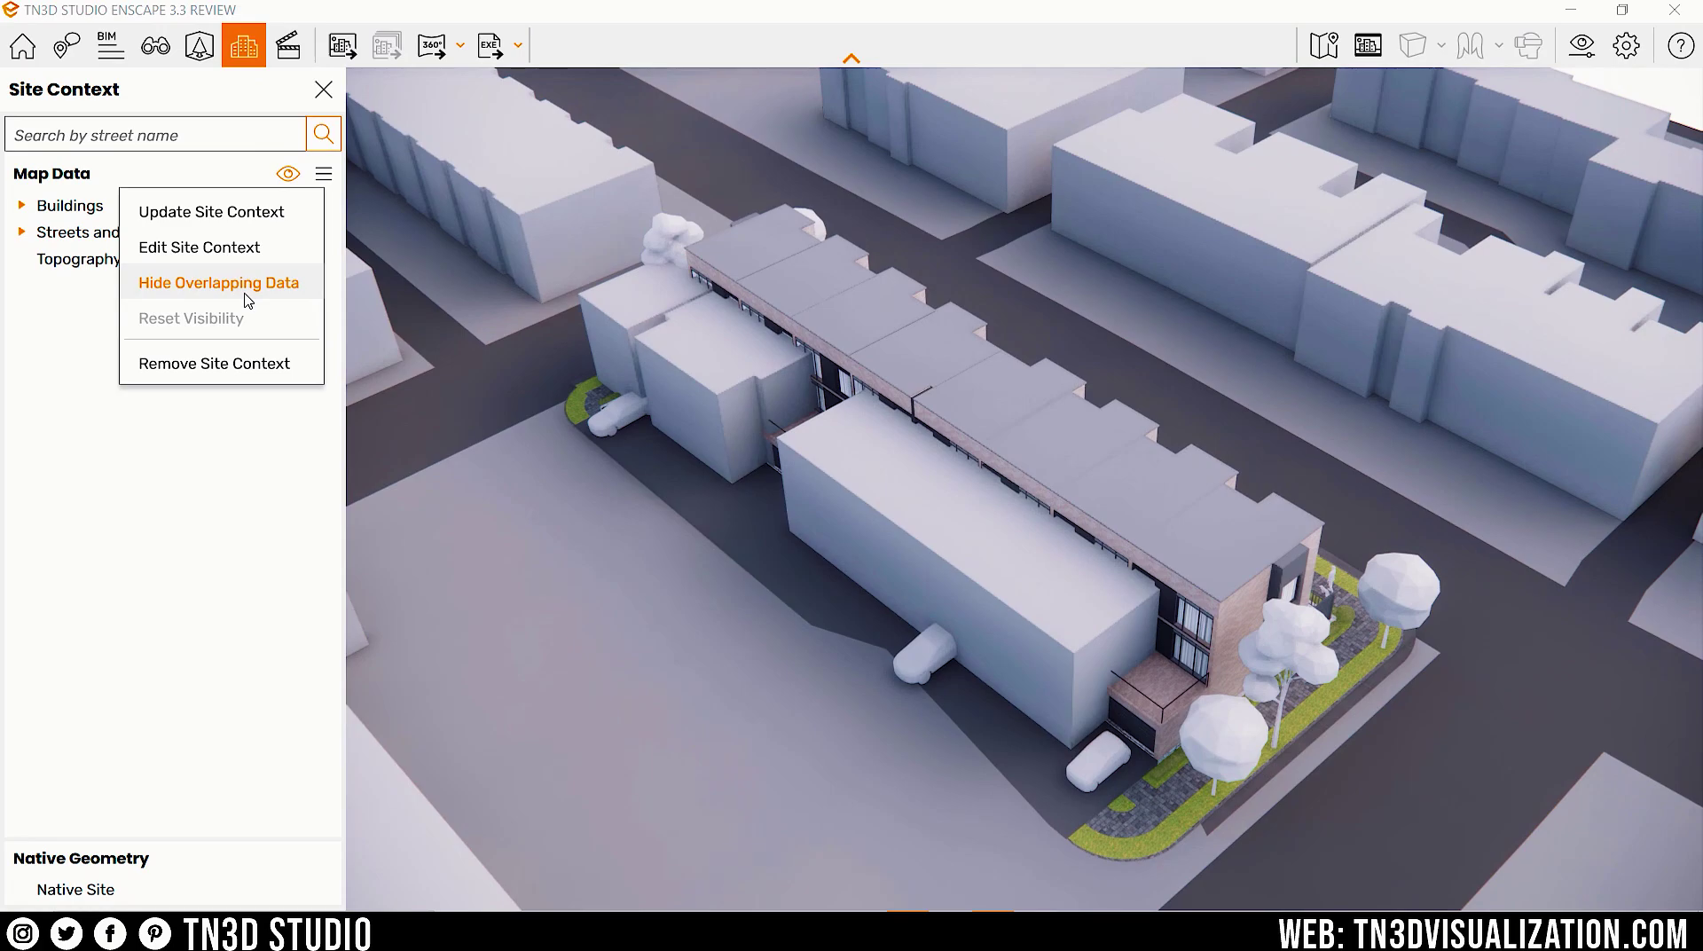
pyautogui.click(218, 283)
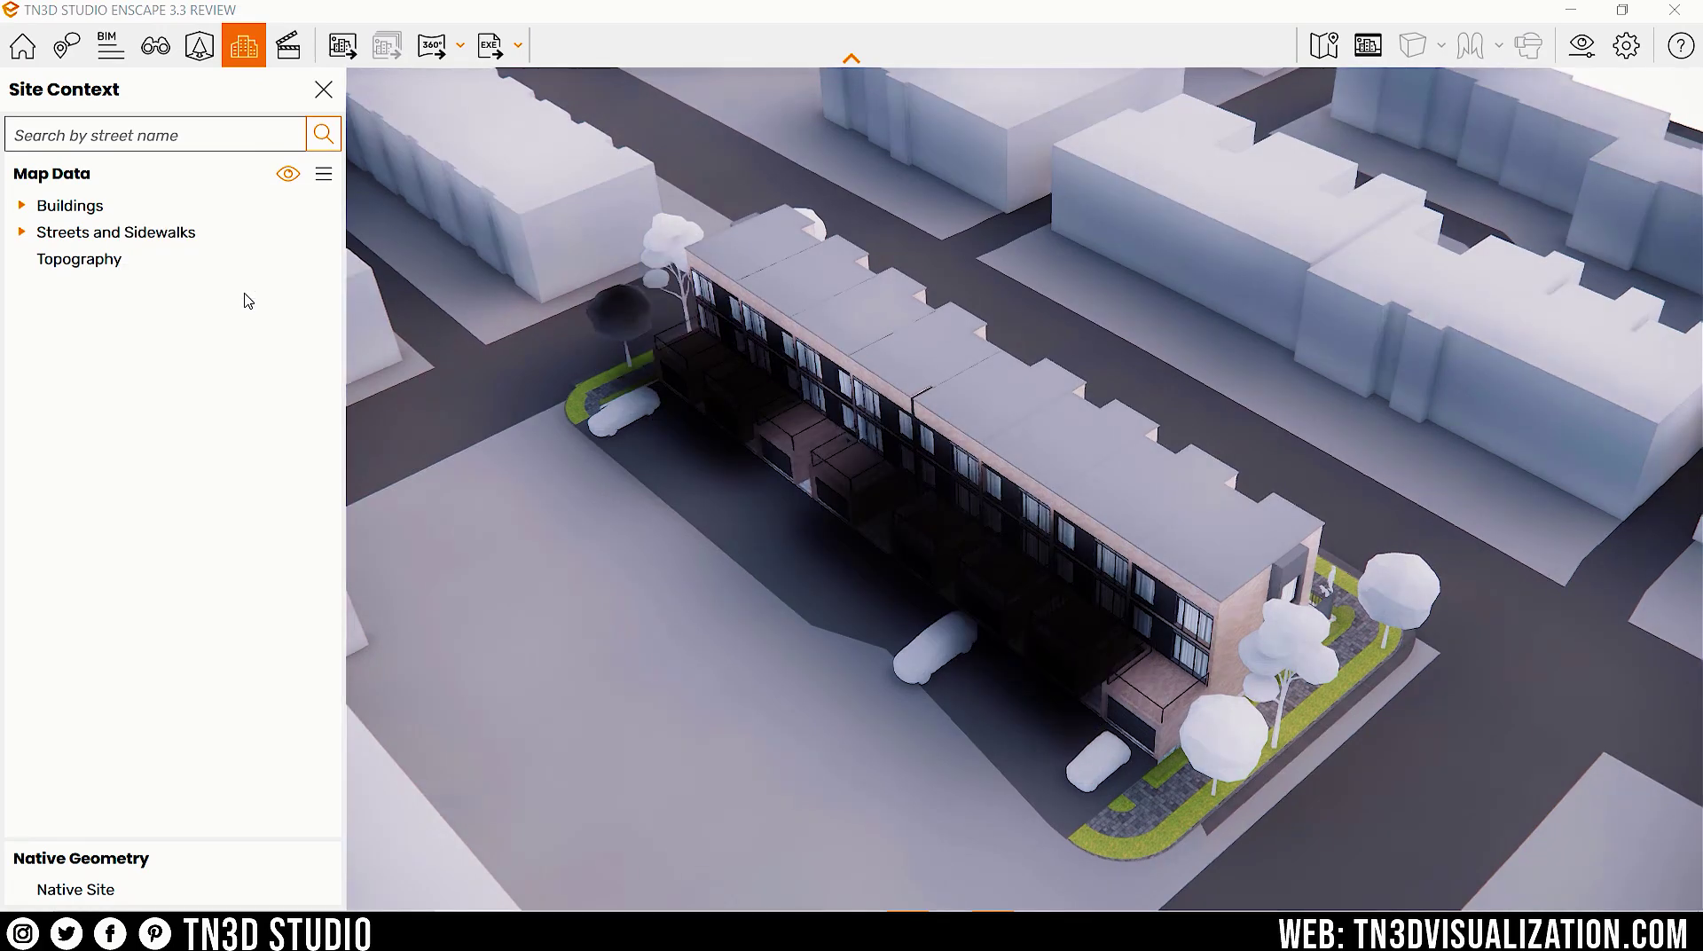
pyautogui.moveTo(510, 372); pyautogui.dragTo(1100, 389, button='right')
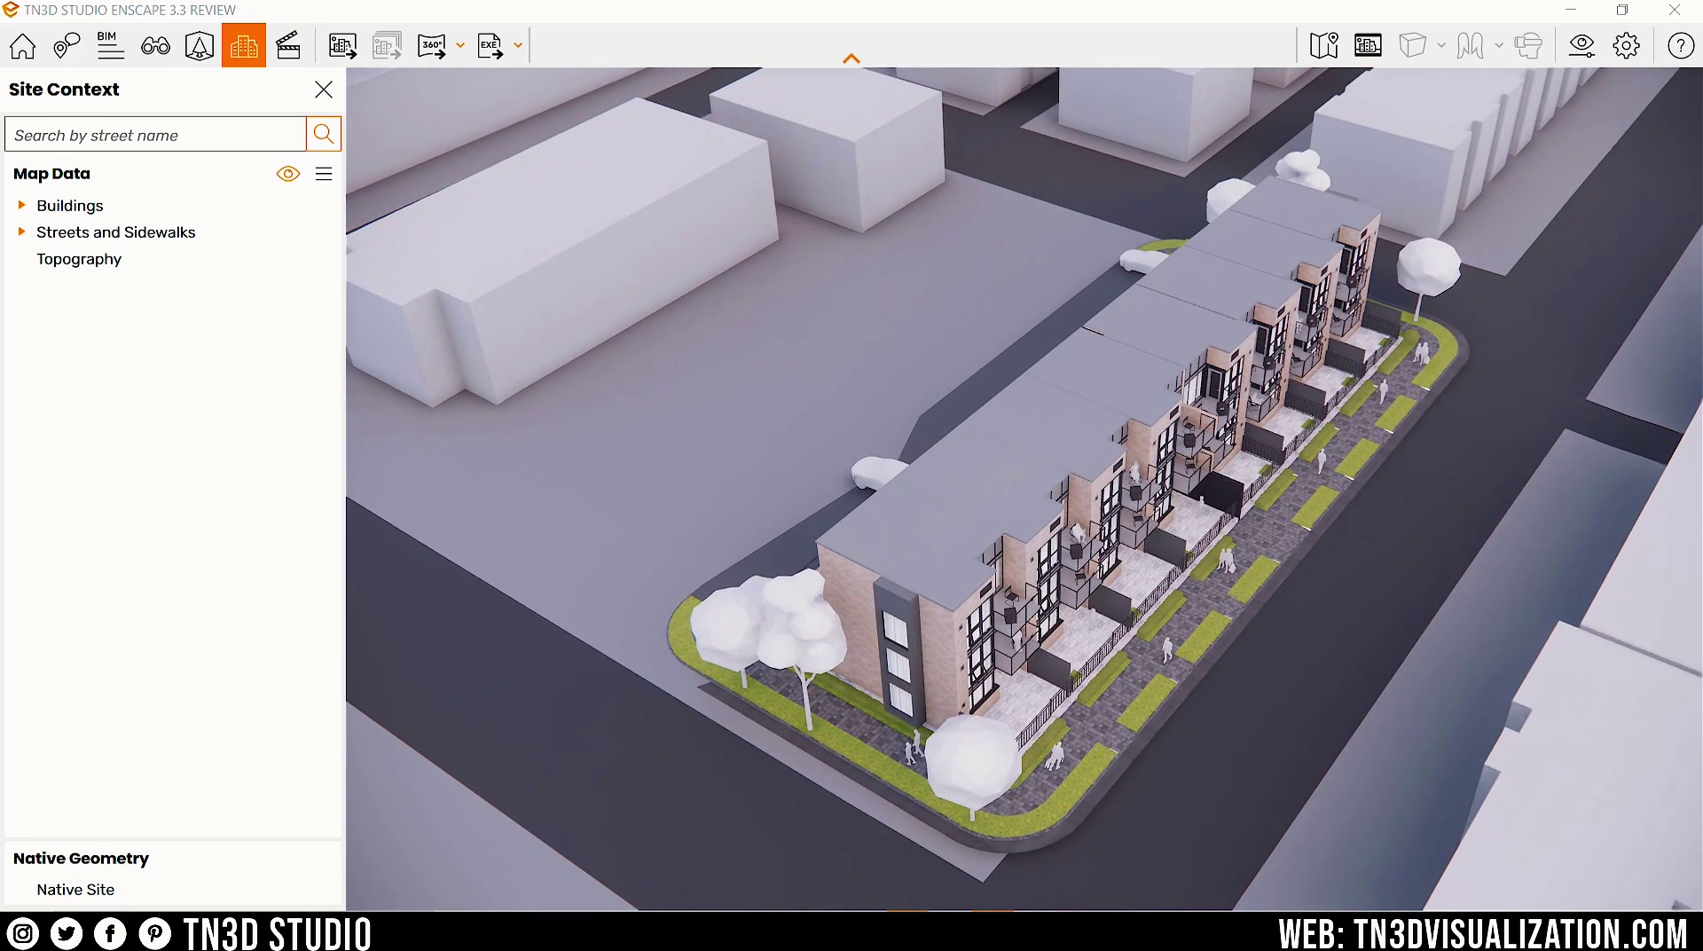
pyautogui.click(324, 176)
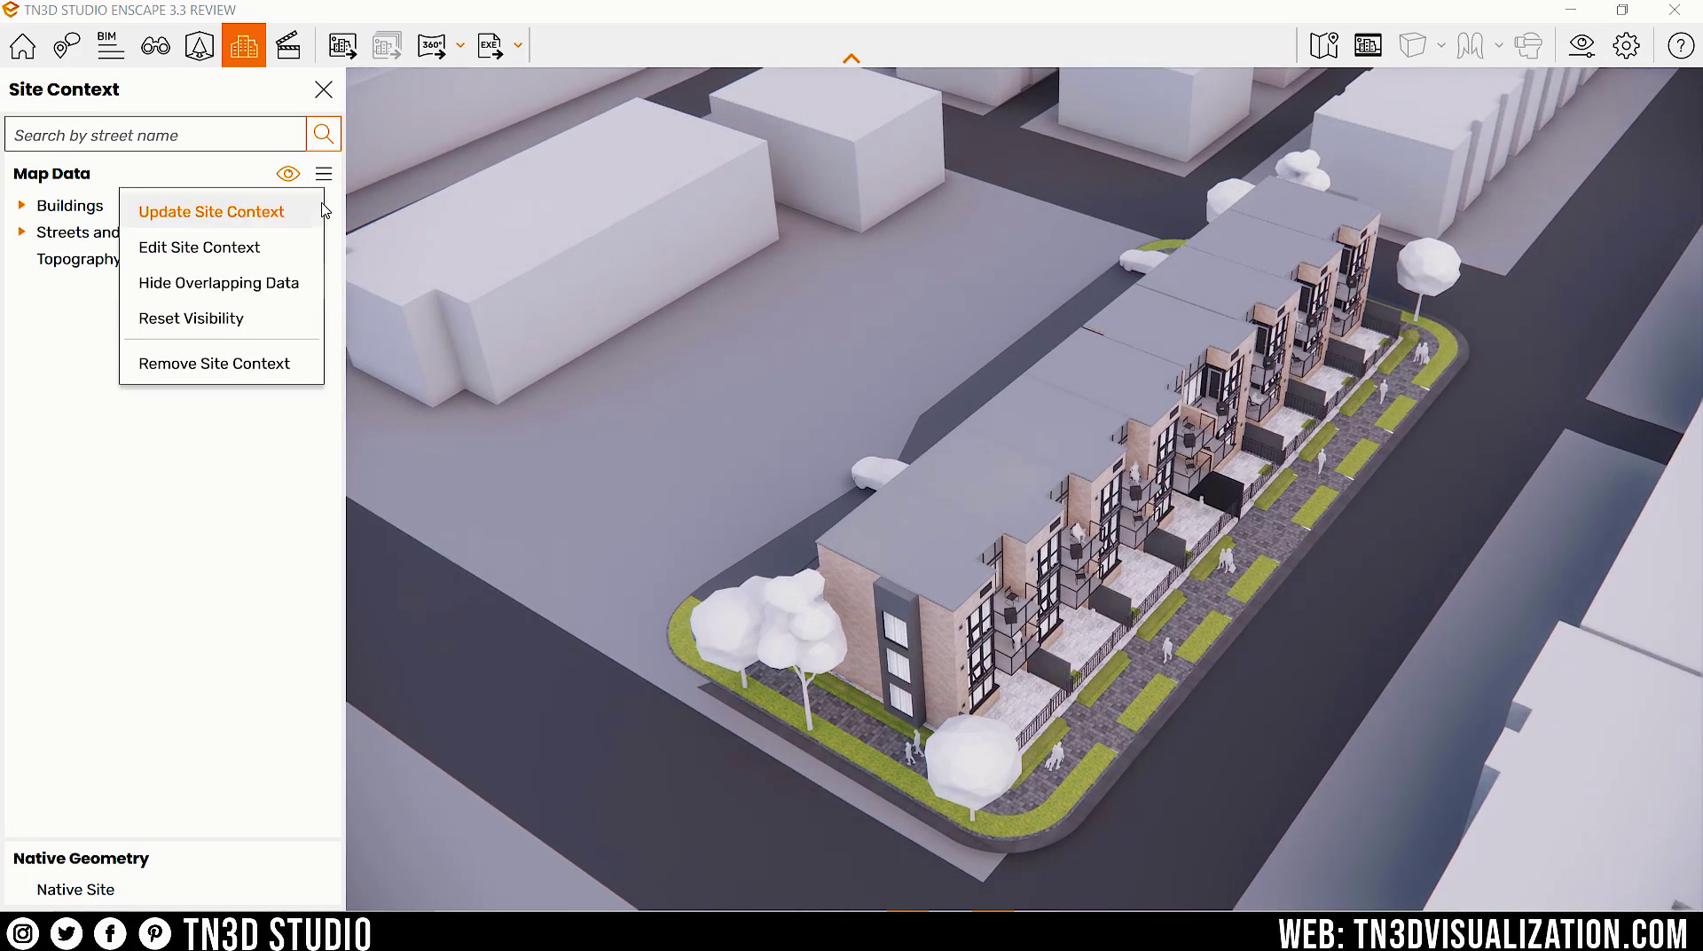
# Step: Cancel removing the site context, then nudge it to X 28.823, Y -79.736, Z -28.674 and confirm
pyautogui.click(248, 362)
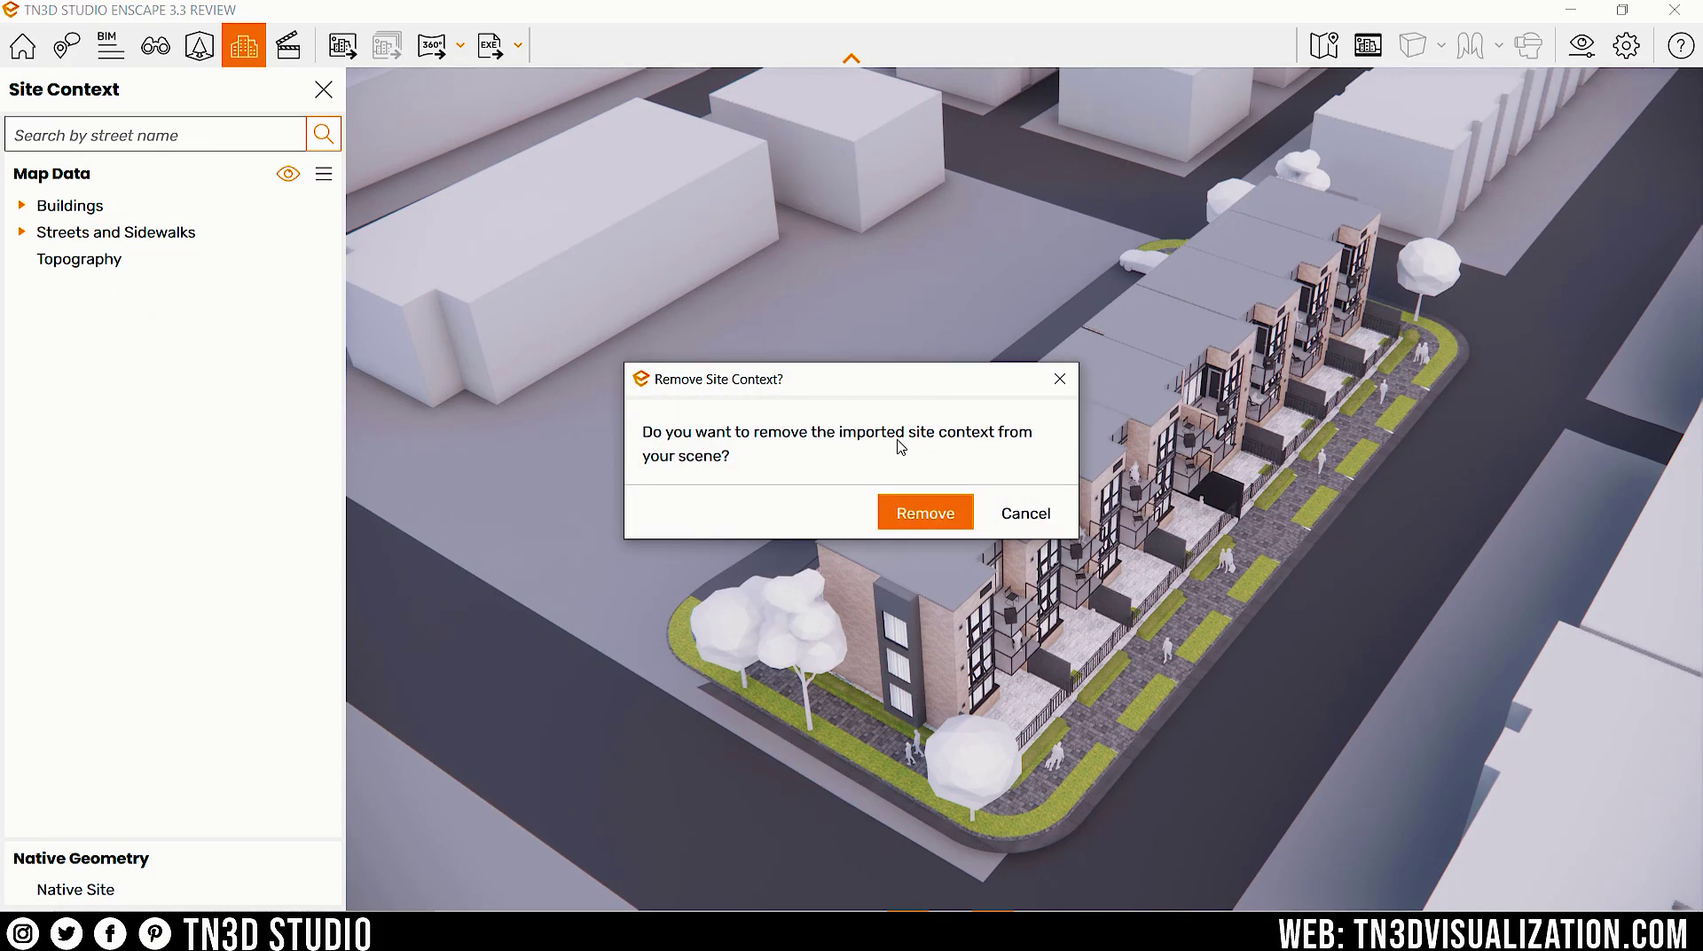
pyautogui.click(1025, 513)
pyautogui.click(323, 174)
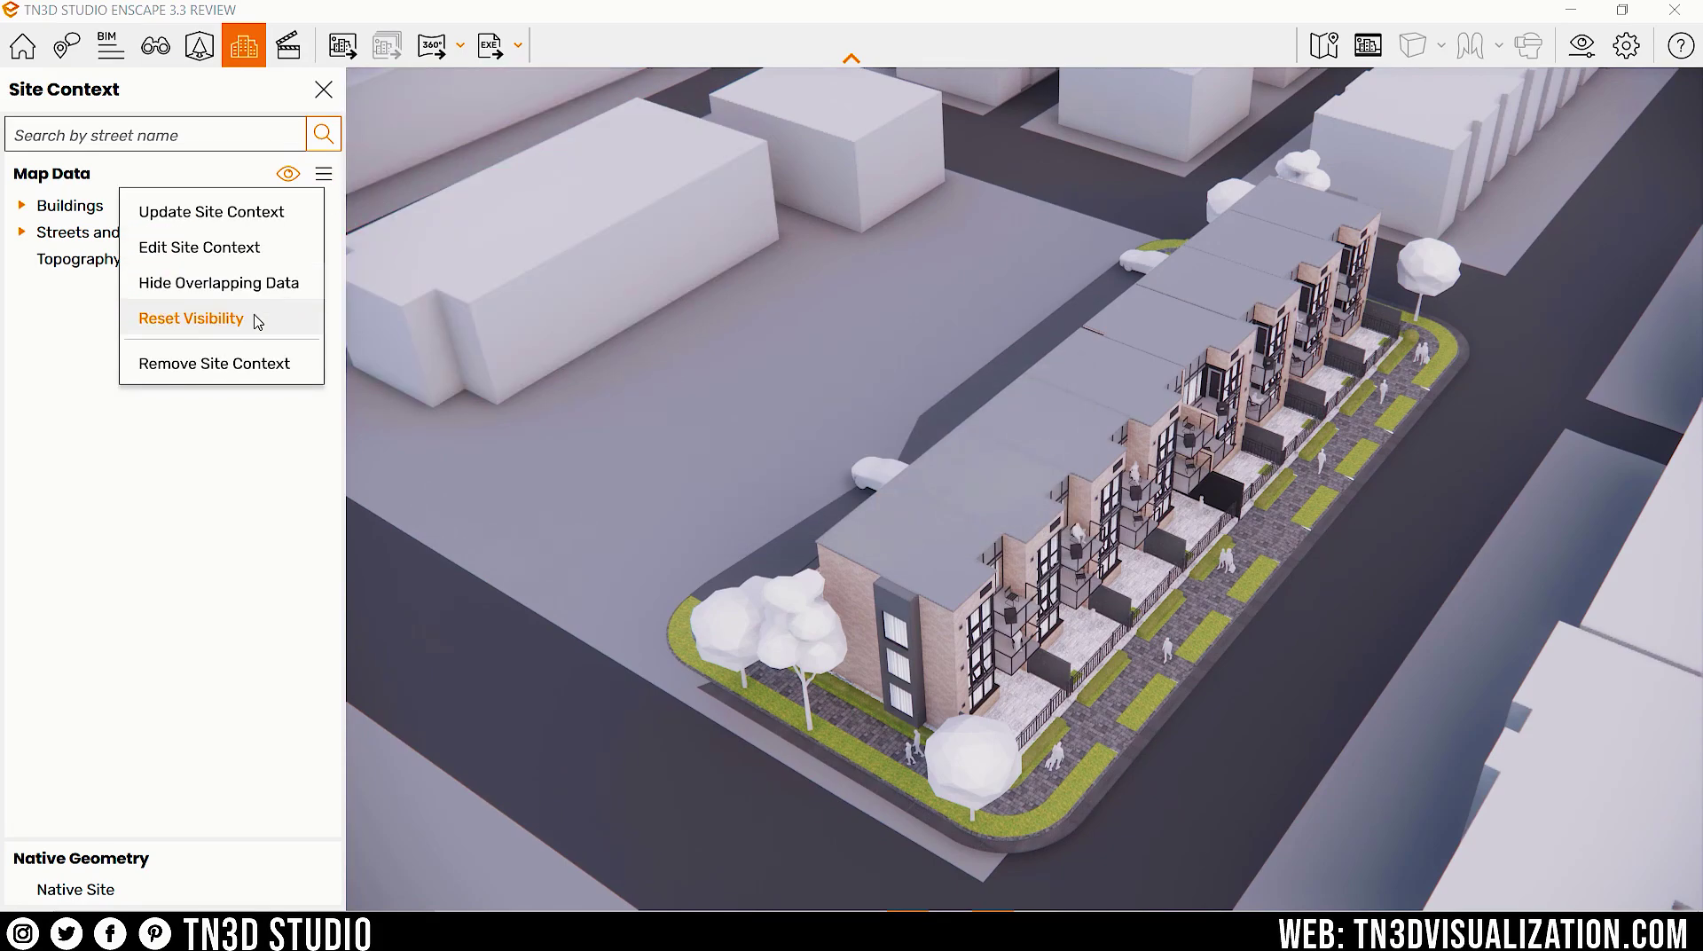
pyautogui.click(186, 247)
pyautogui.moveTo(945, 754); pyautogui.dragTo(1026, 722)
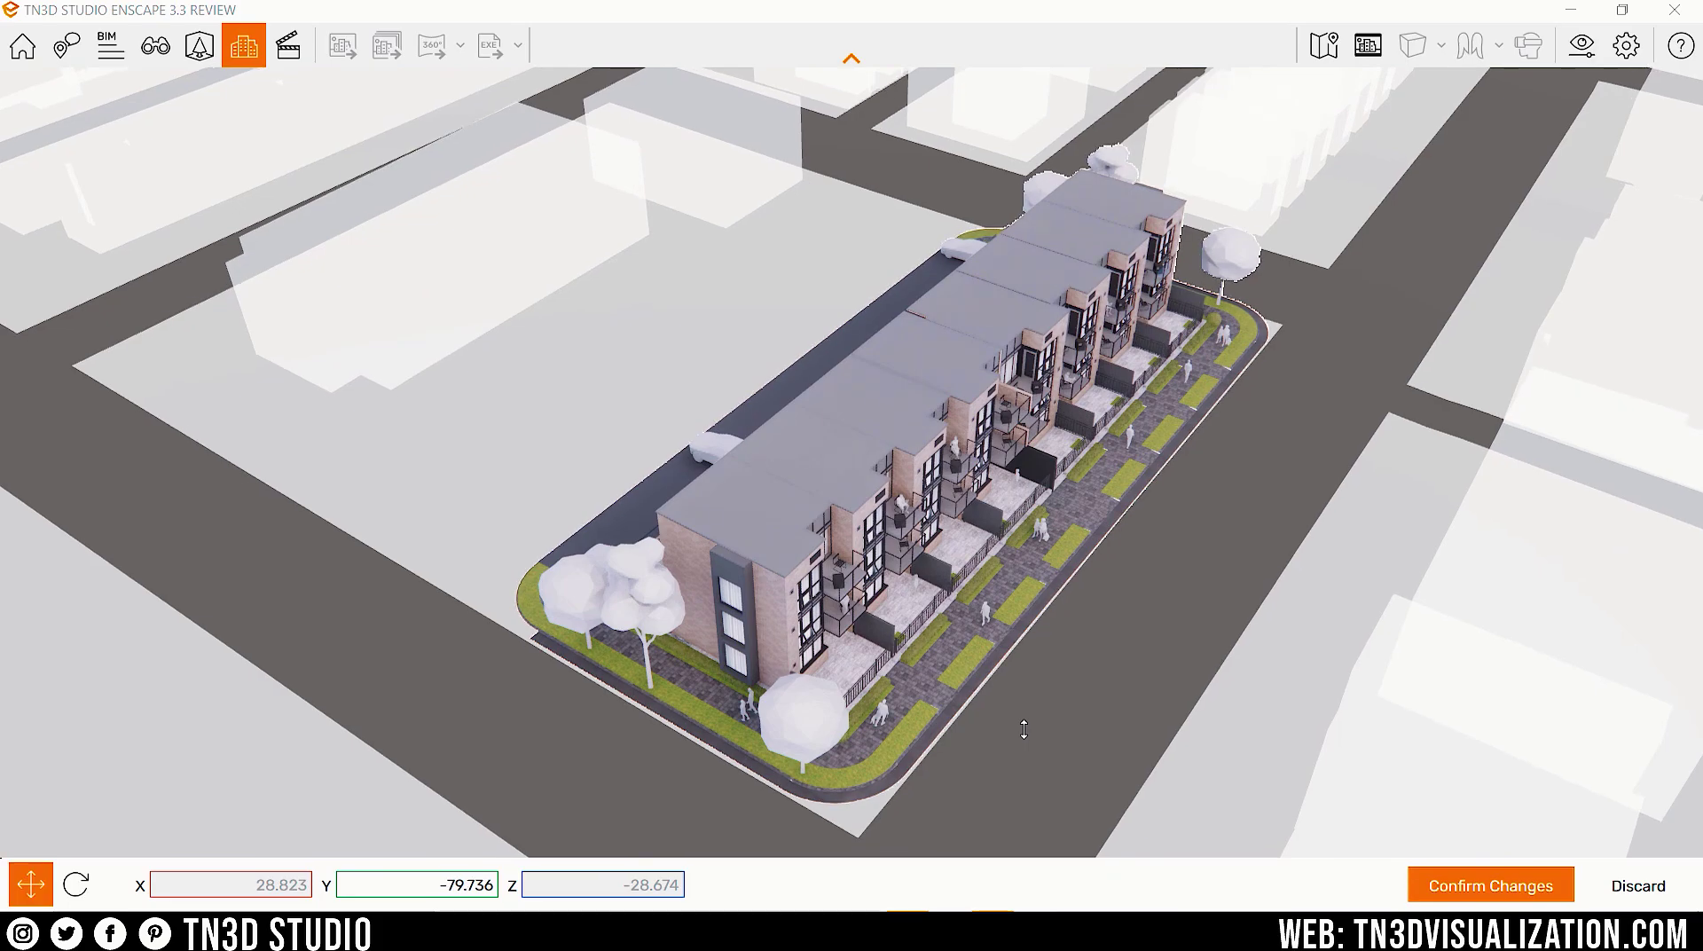
pyautogui.click(1498, 886)
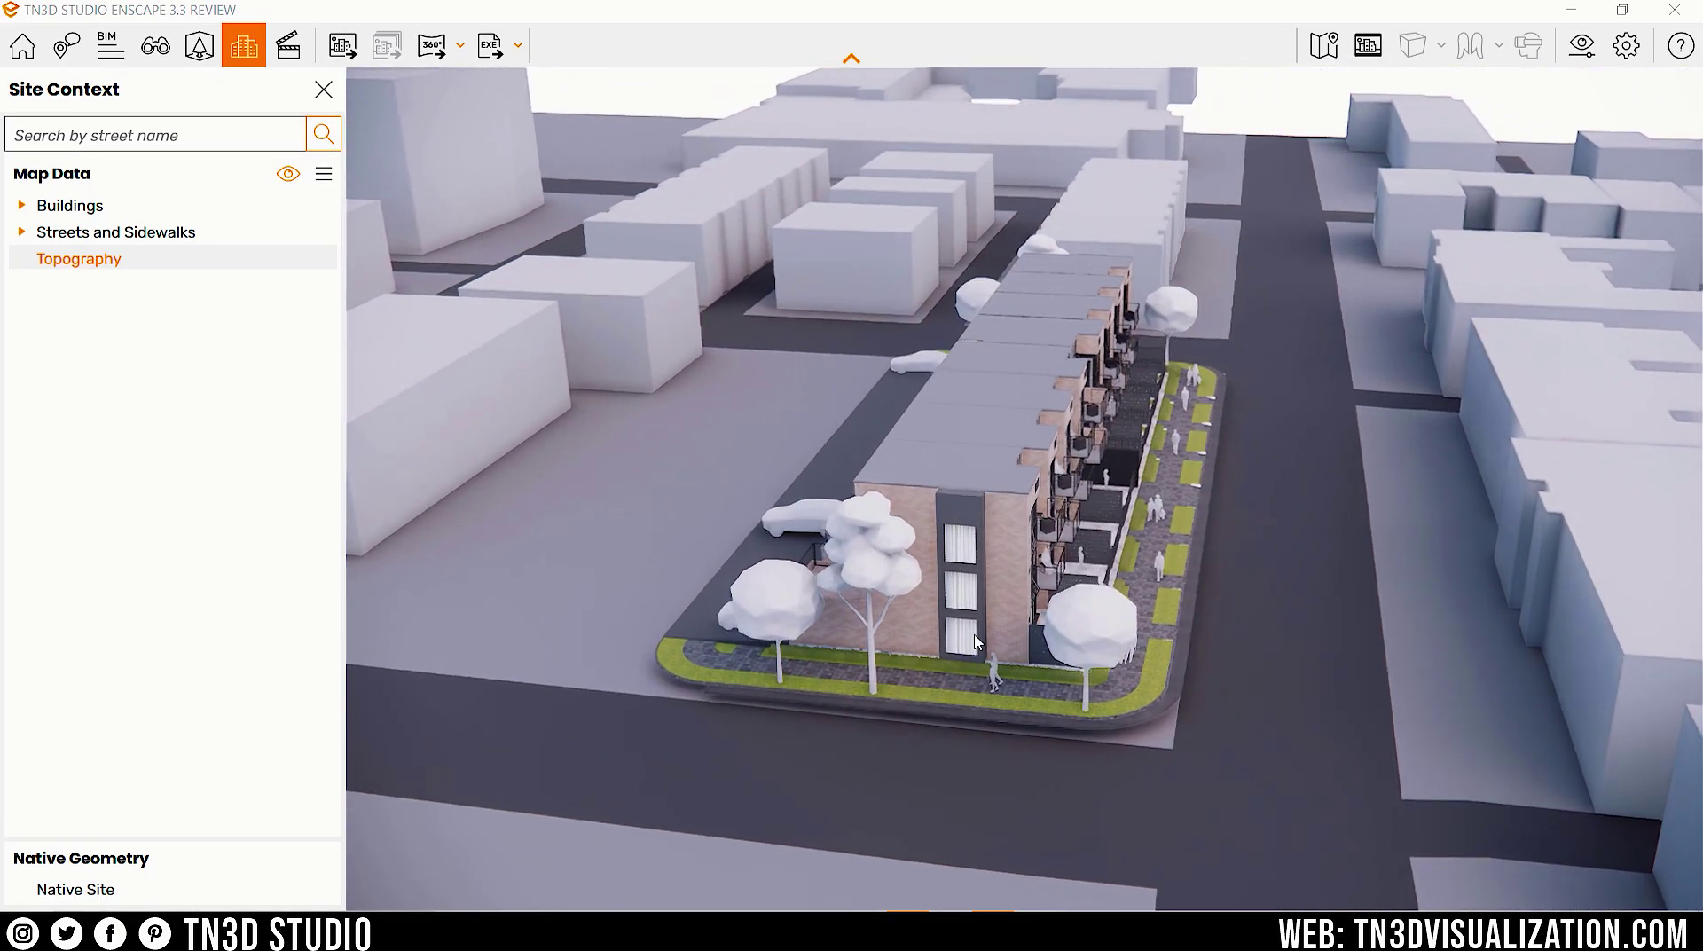
# Step: Select context building 375 on Shuter Street, right of the townhouse
pyautogui.click(1592, 413)
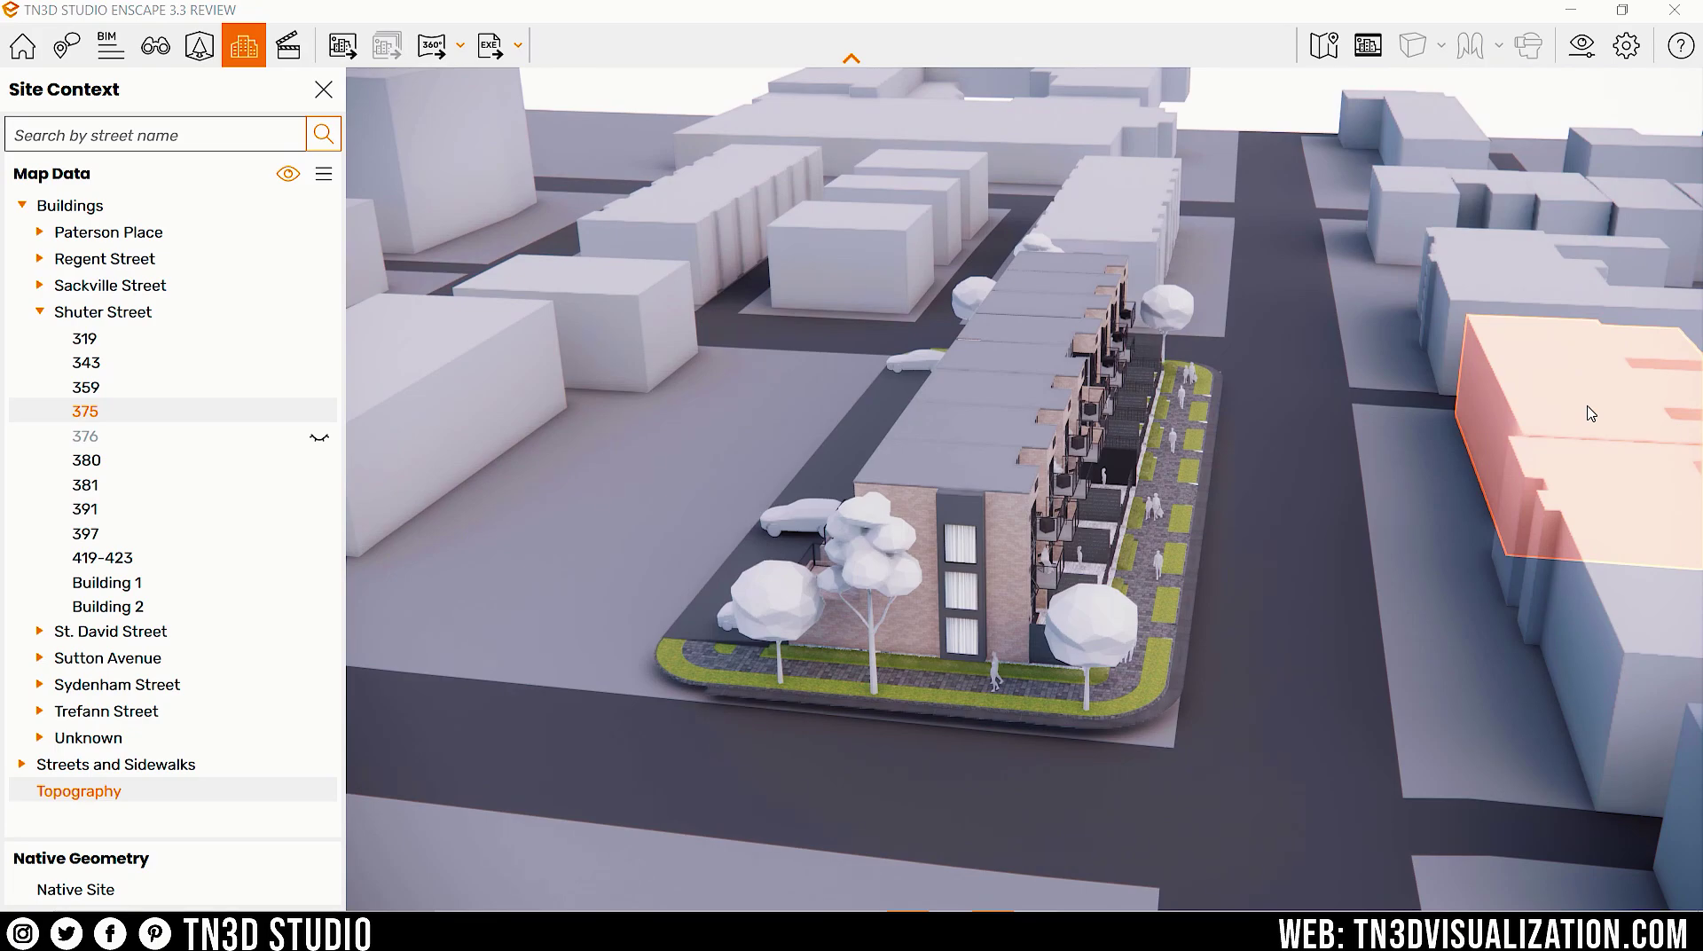
pyautogui.click(1591, 413)
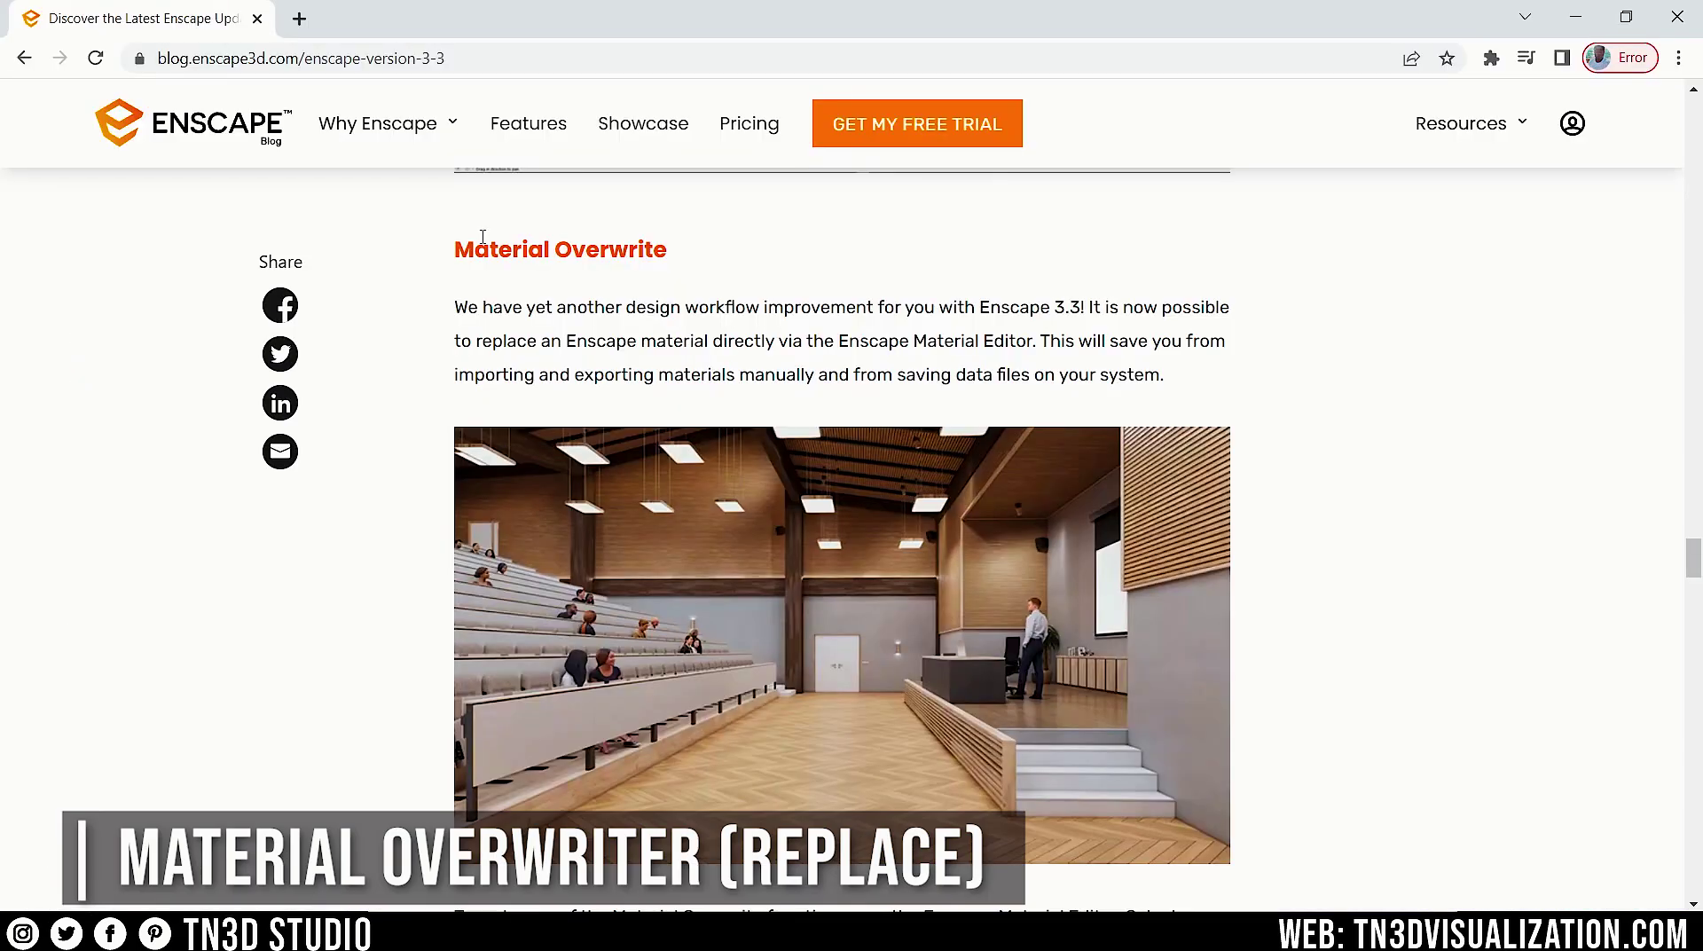
# Step: In the blog's Material Overwrite demo, preview Carpet 14 and Carpet 08, then replace the floor with Carpet 08
pyautogui.tripleClick(714, 263)
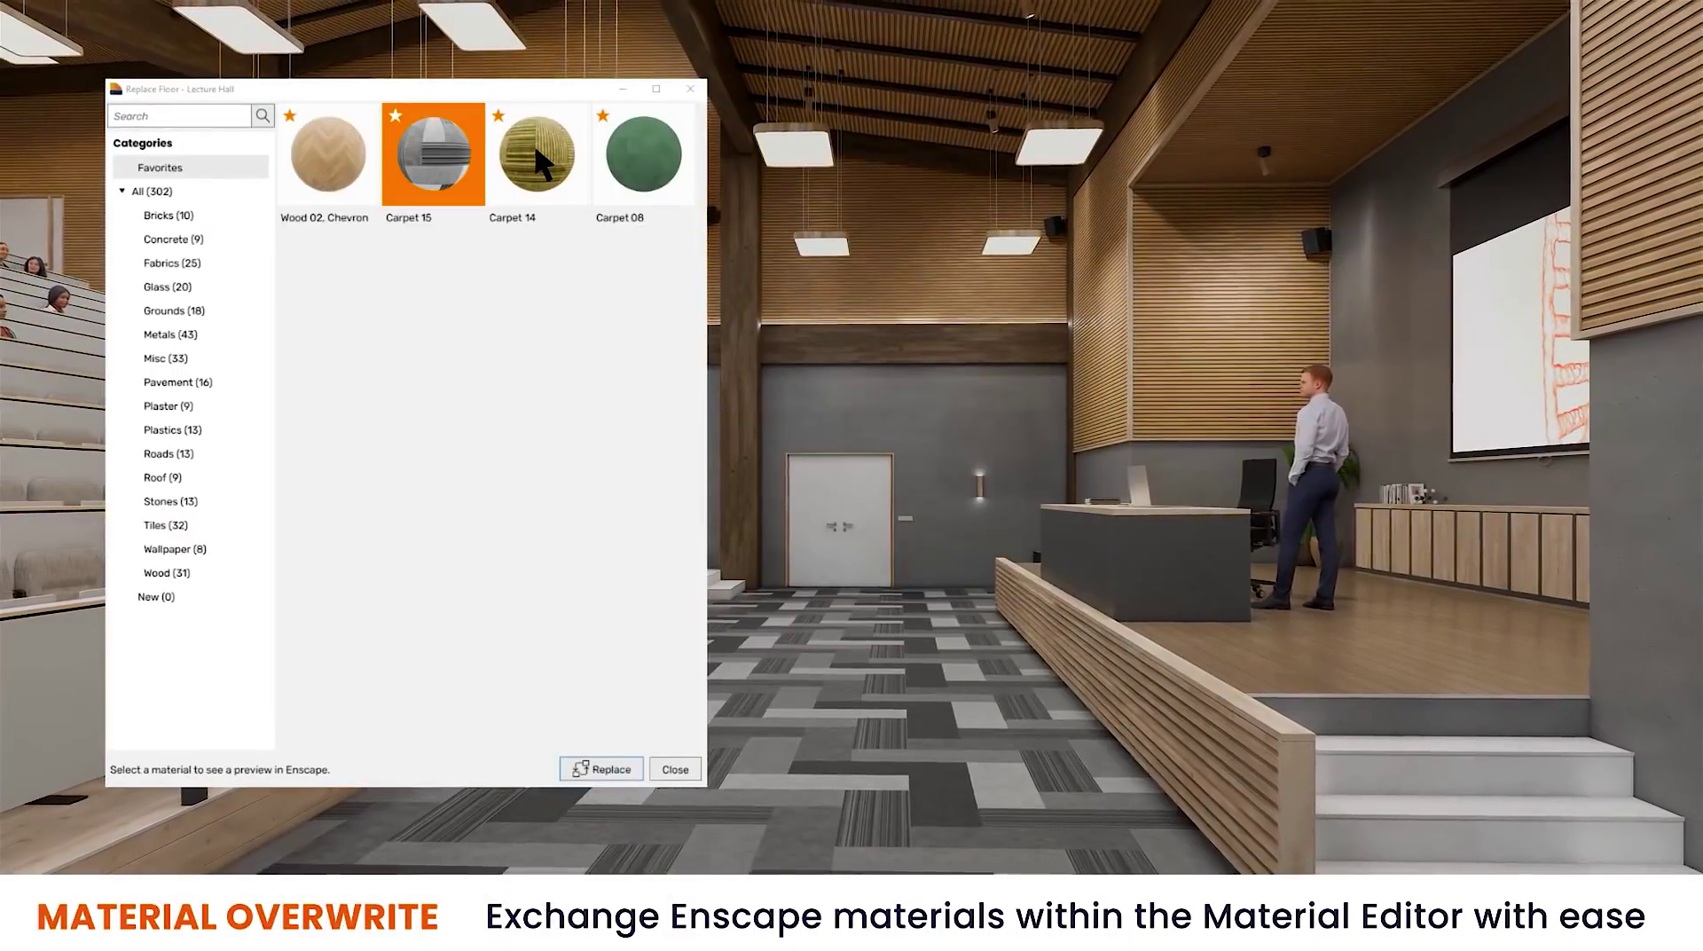
pyautogui.click(538, 146)
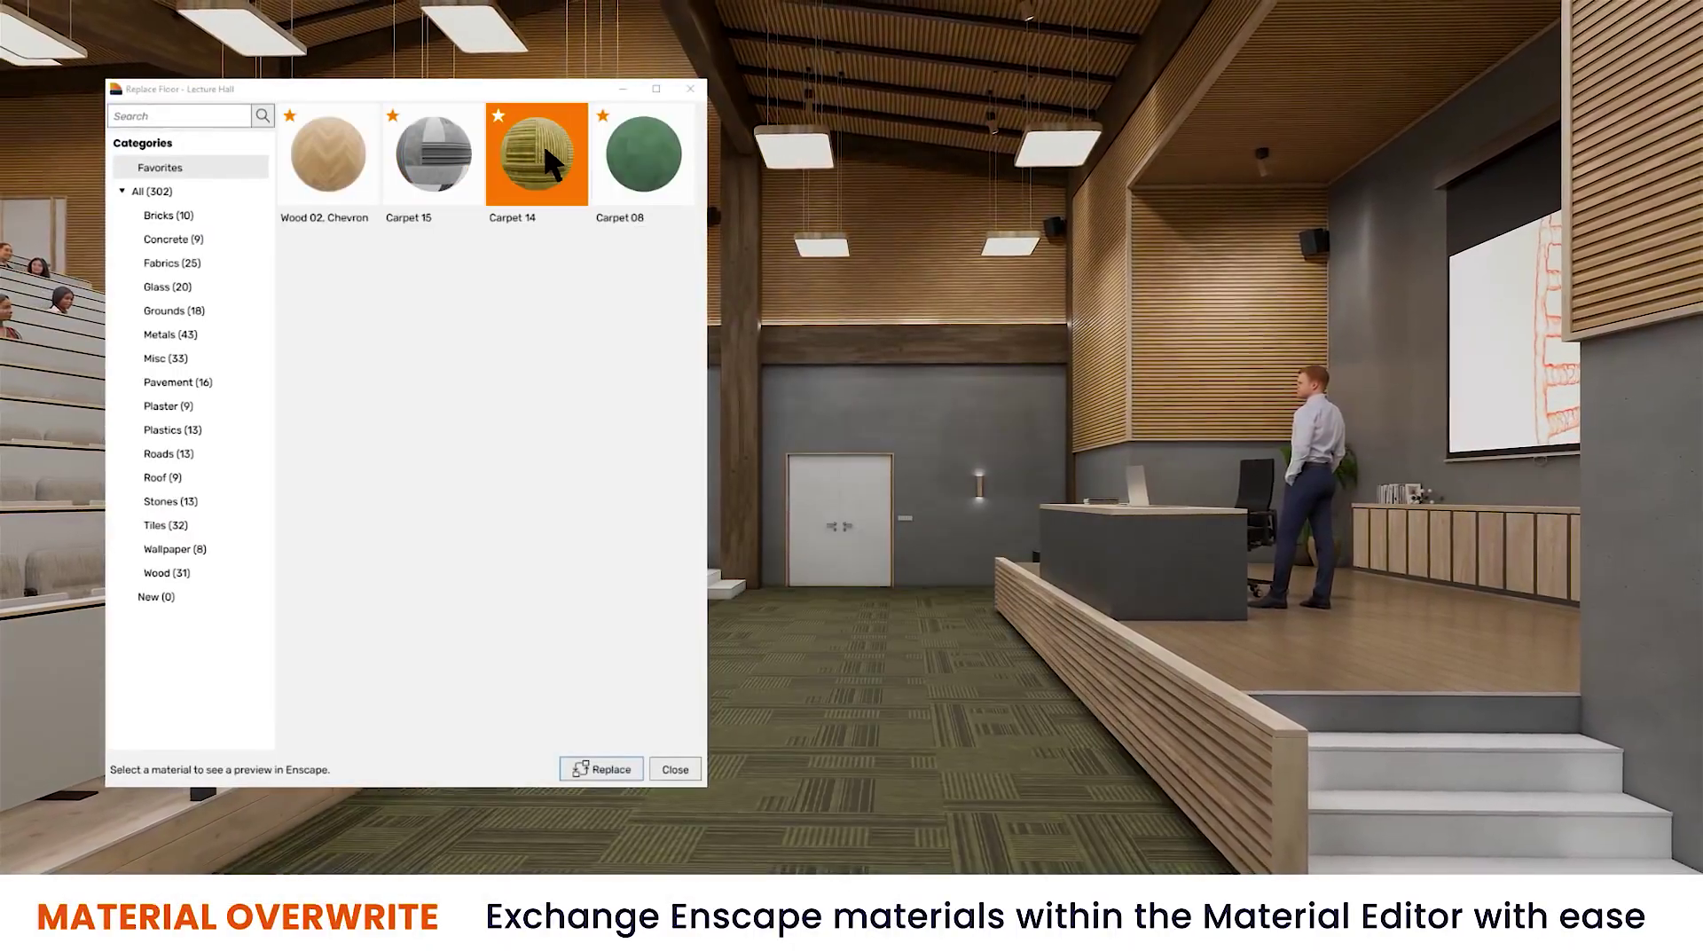
pyautogui.click(643, 155)
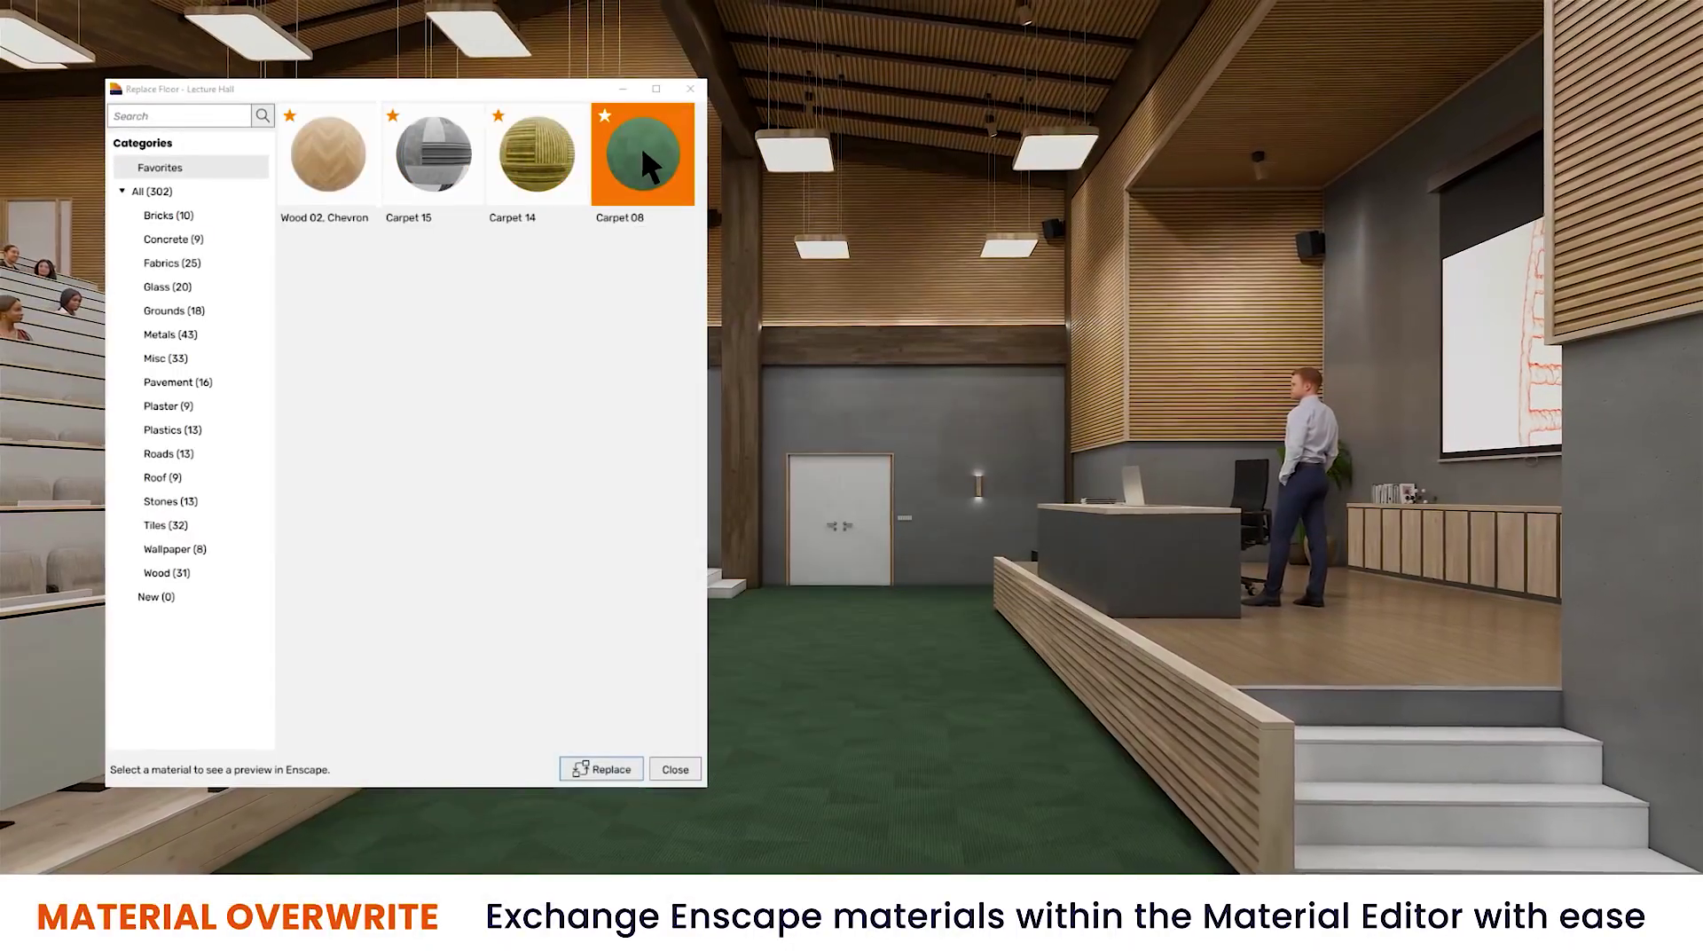
pyautogui.click(601, 769)
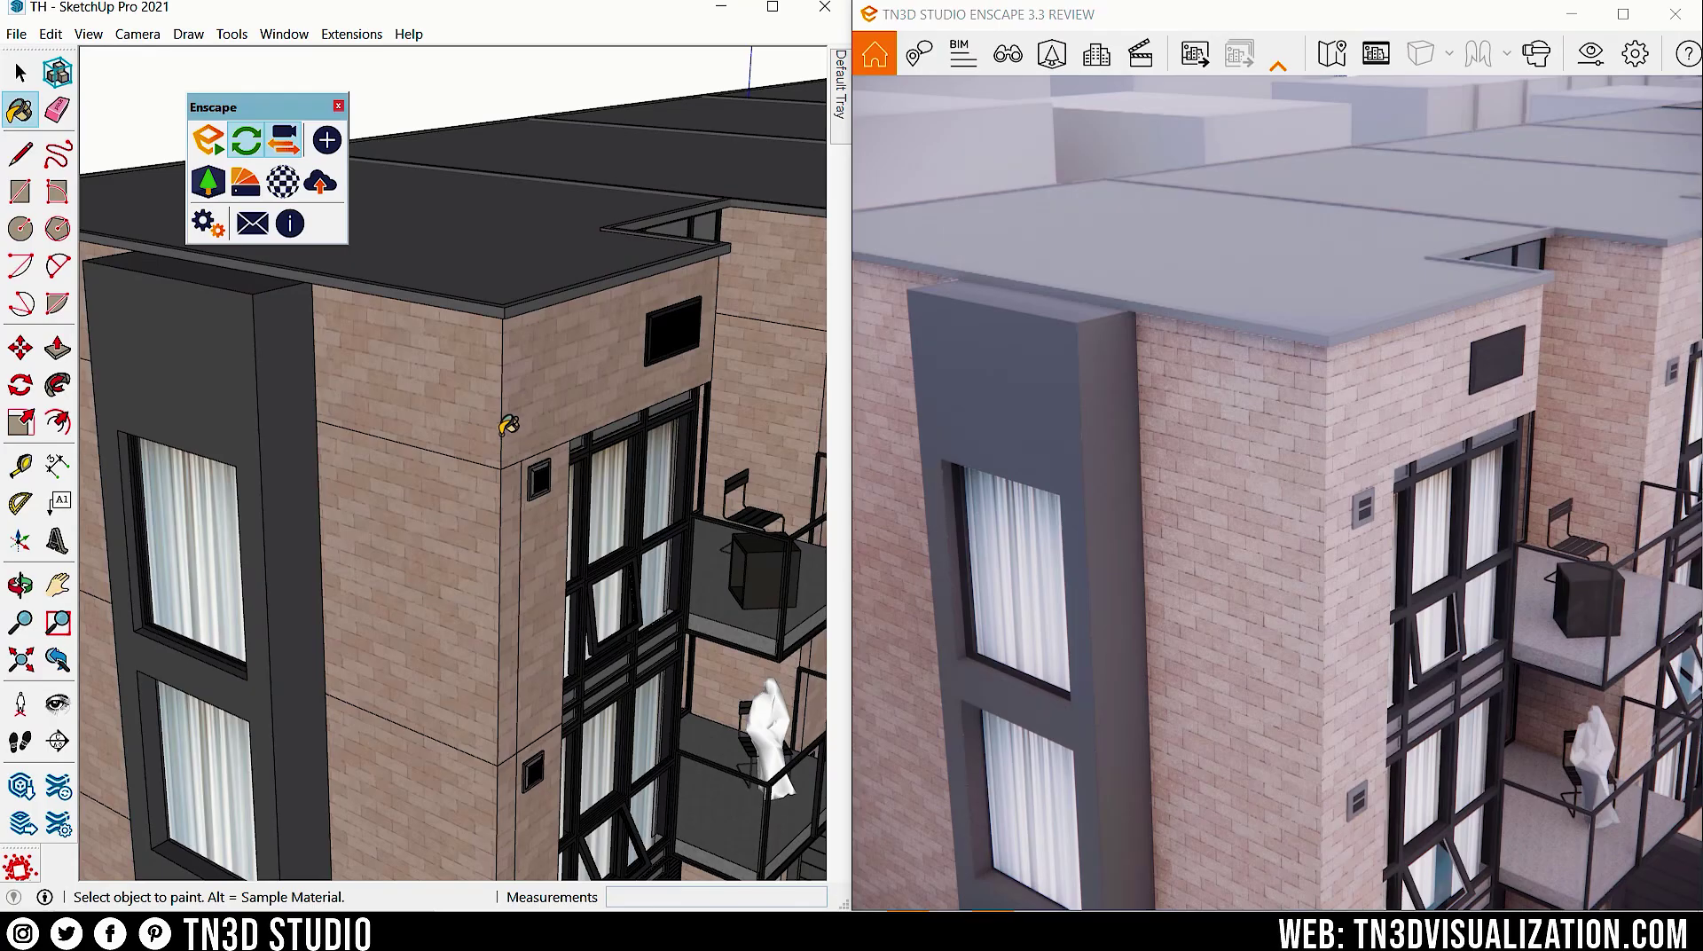
# Step: Sample the grass in the Material Editor and choose Replace with Enscape Material for 0072_DarkSeaGreen
pyautogui.scroll(-10, 508, 426)
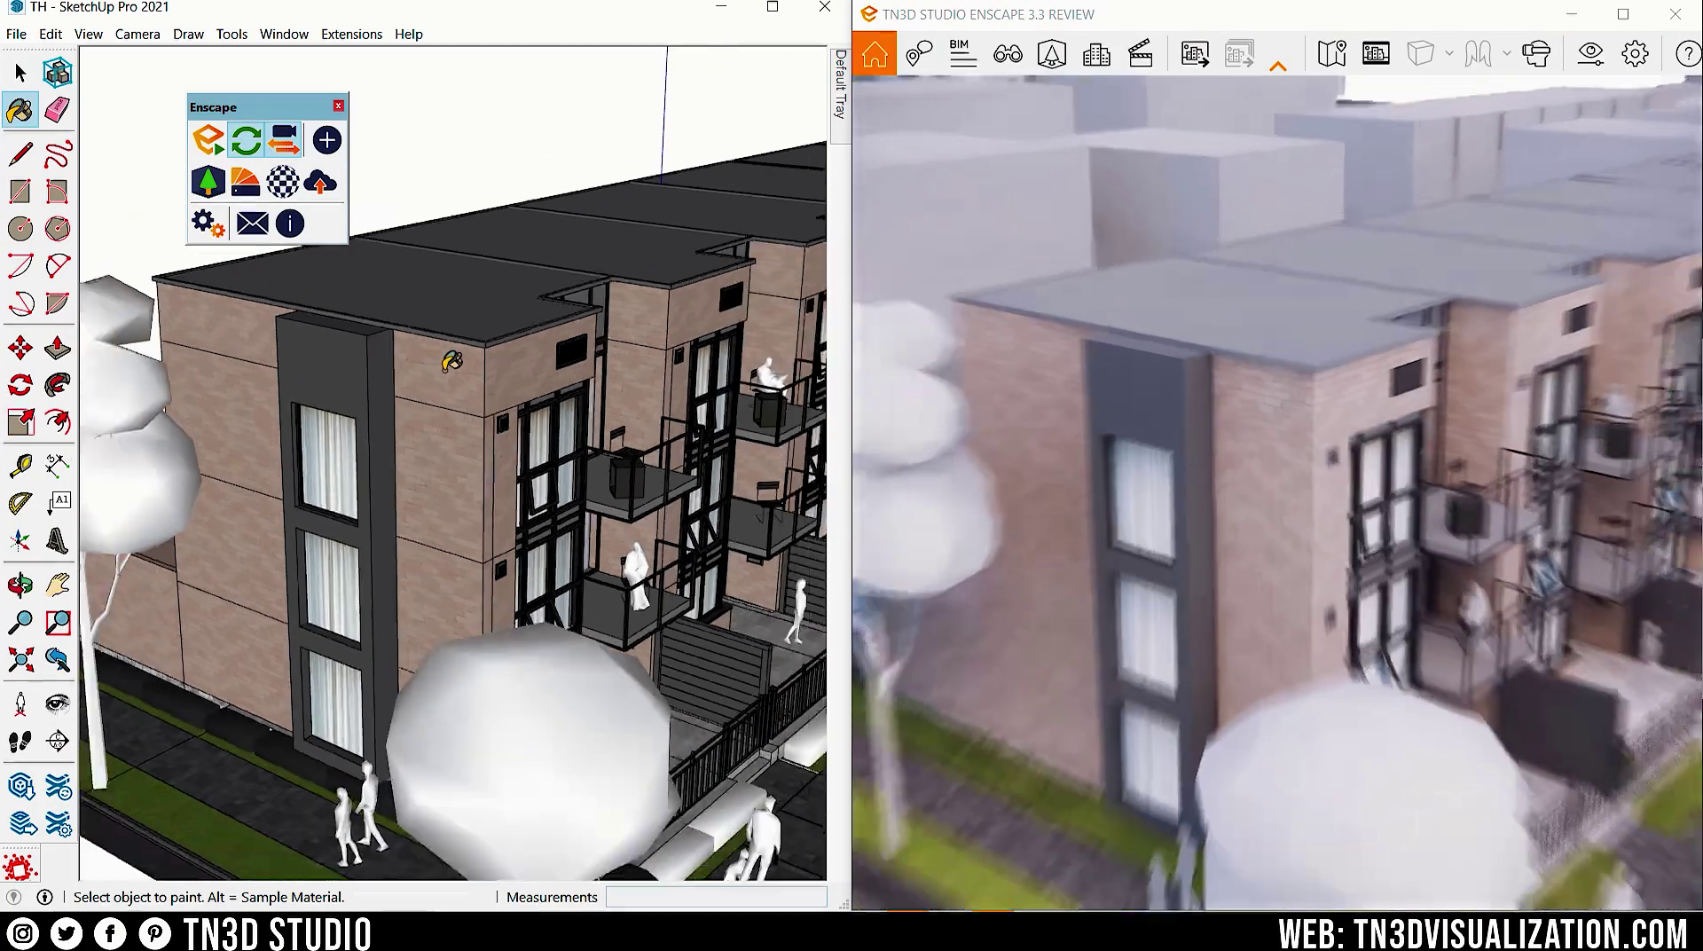
pyautogui.scroll(10, 696, 745)
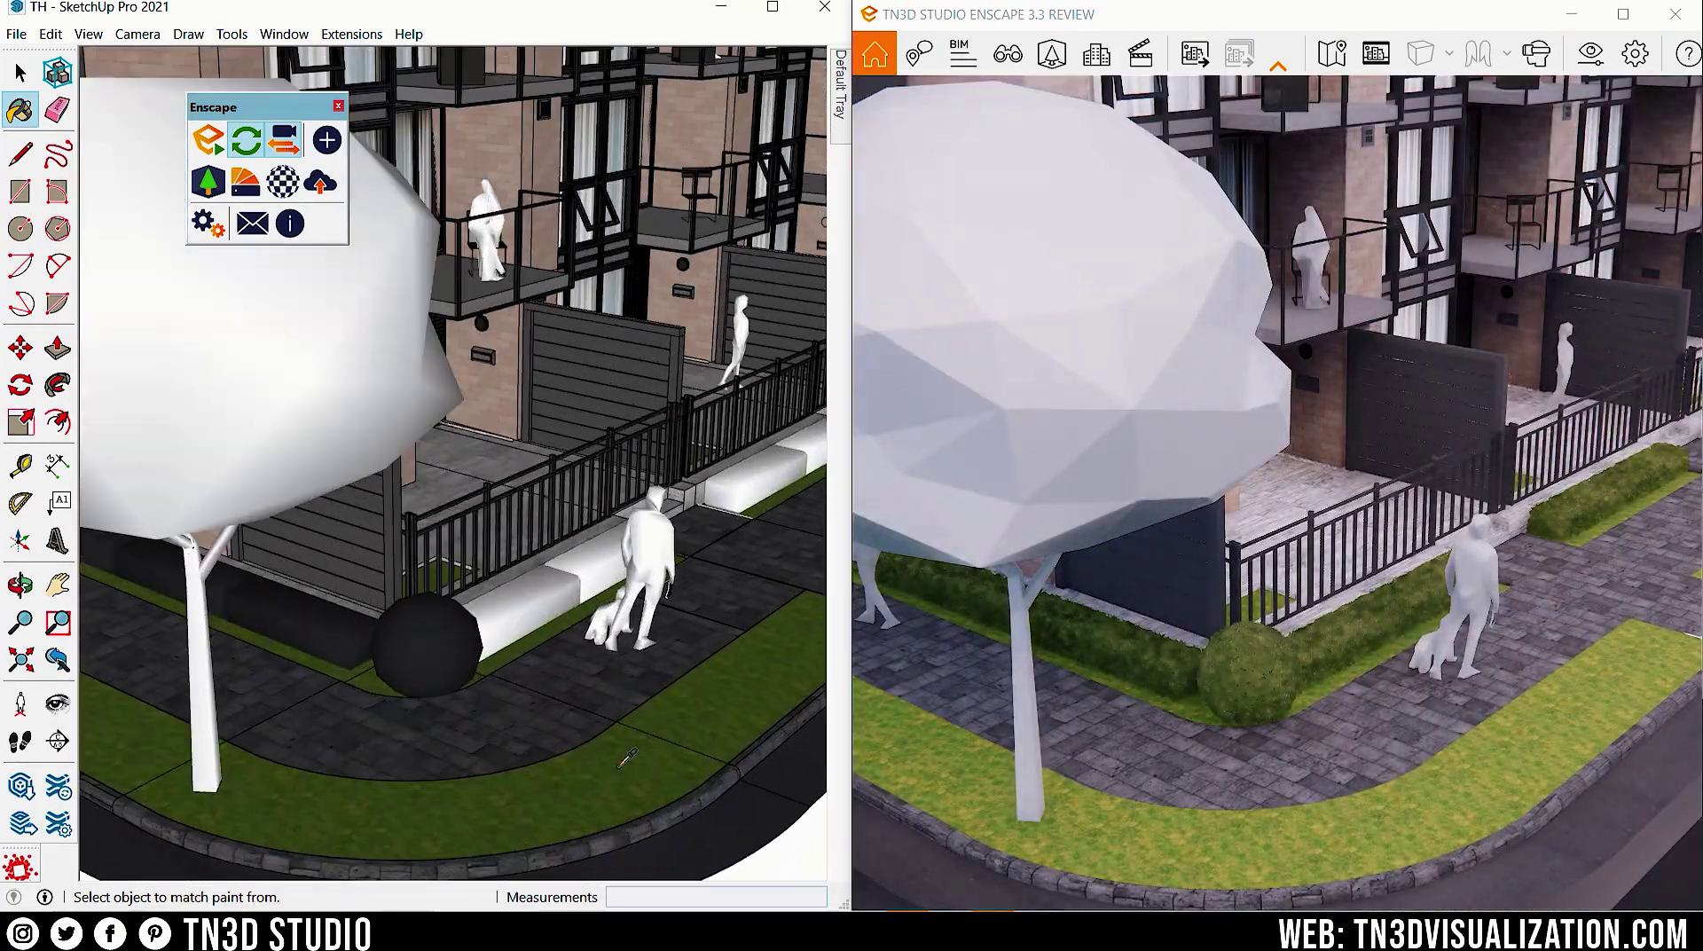
pyautogui.click(177, 137)
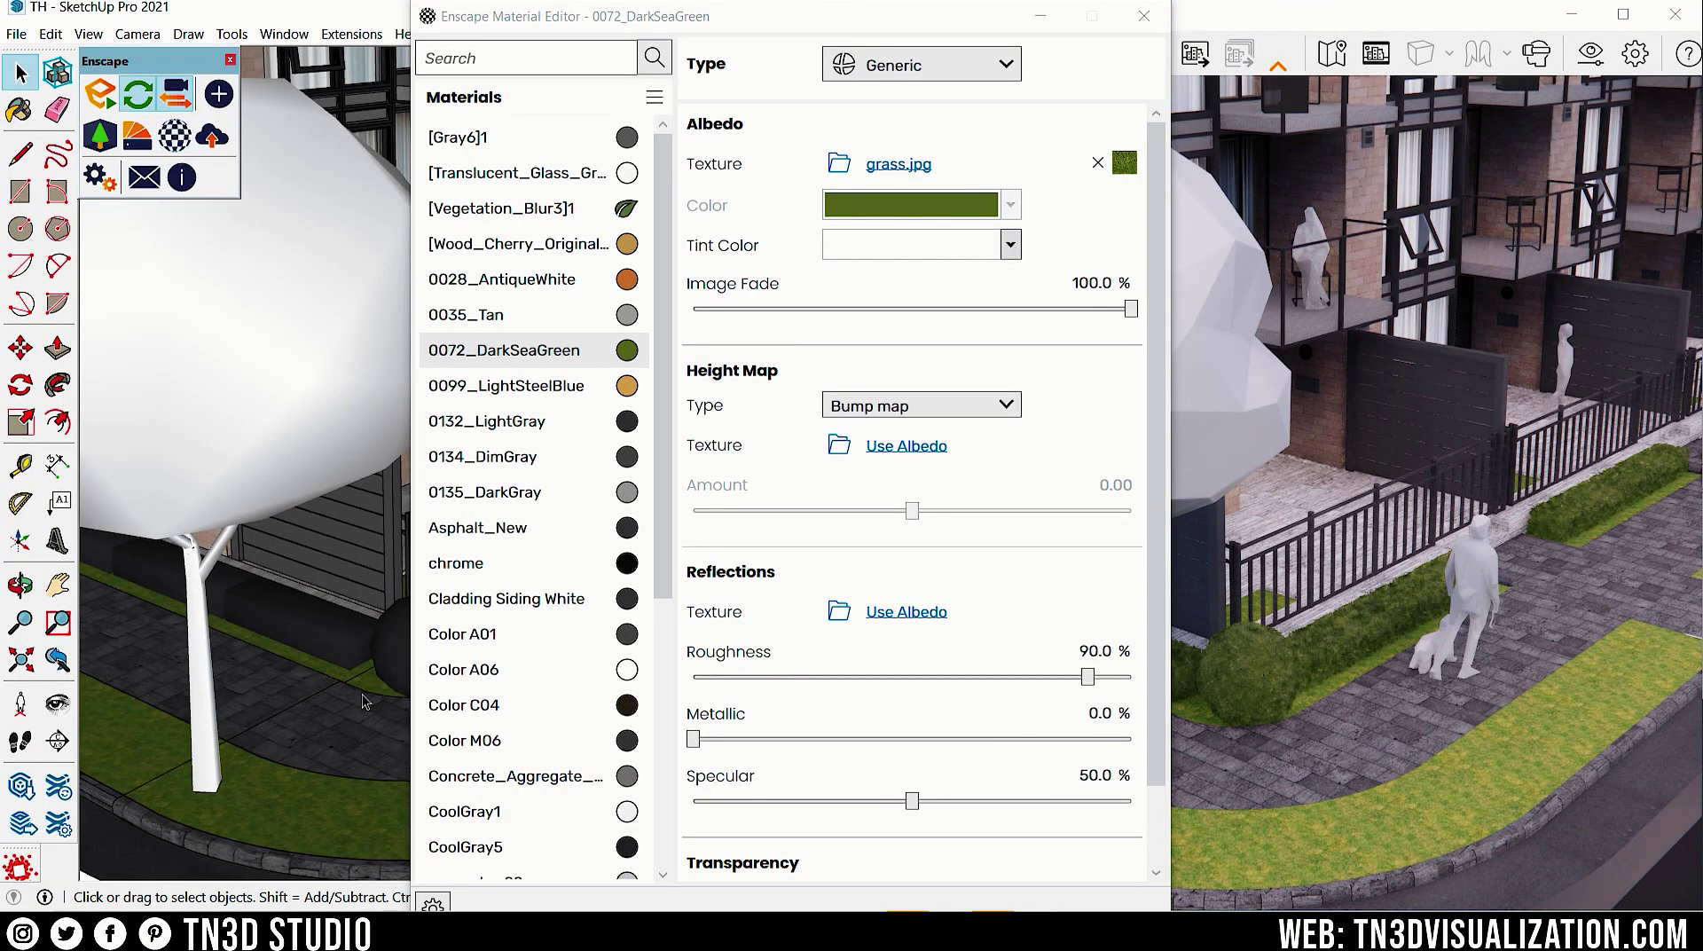
pyautogui.press('b')
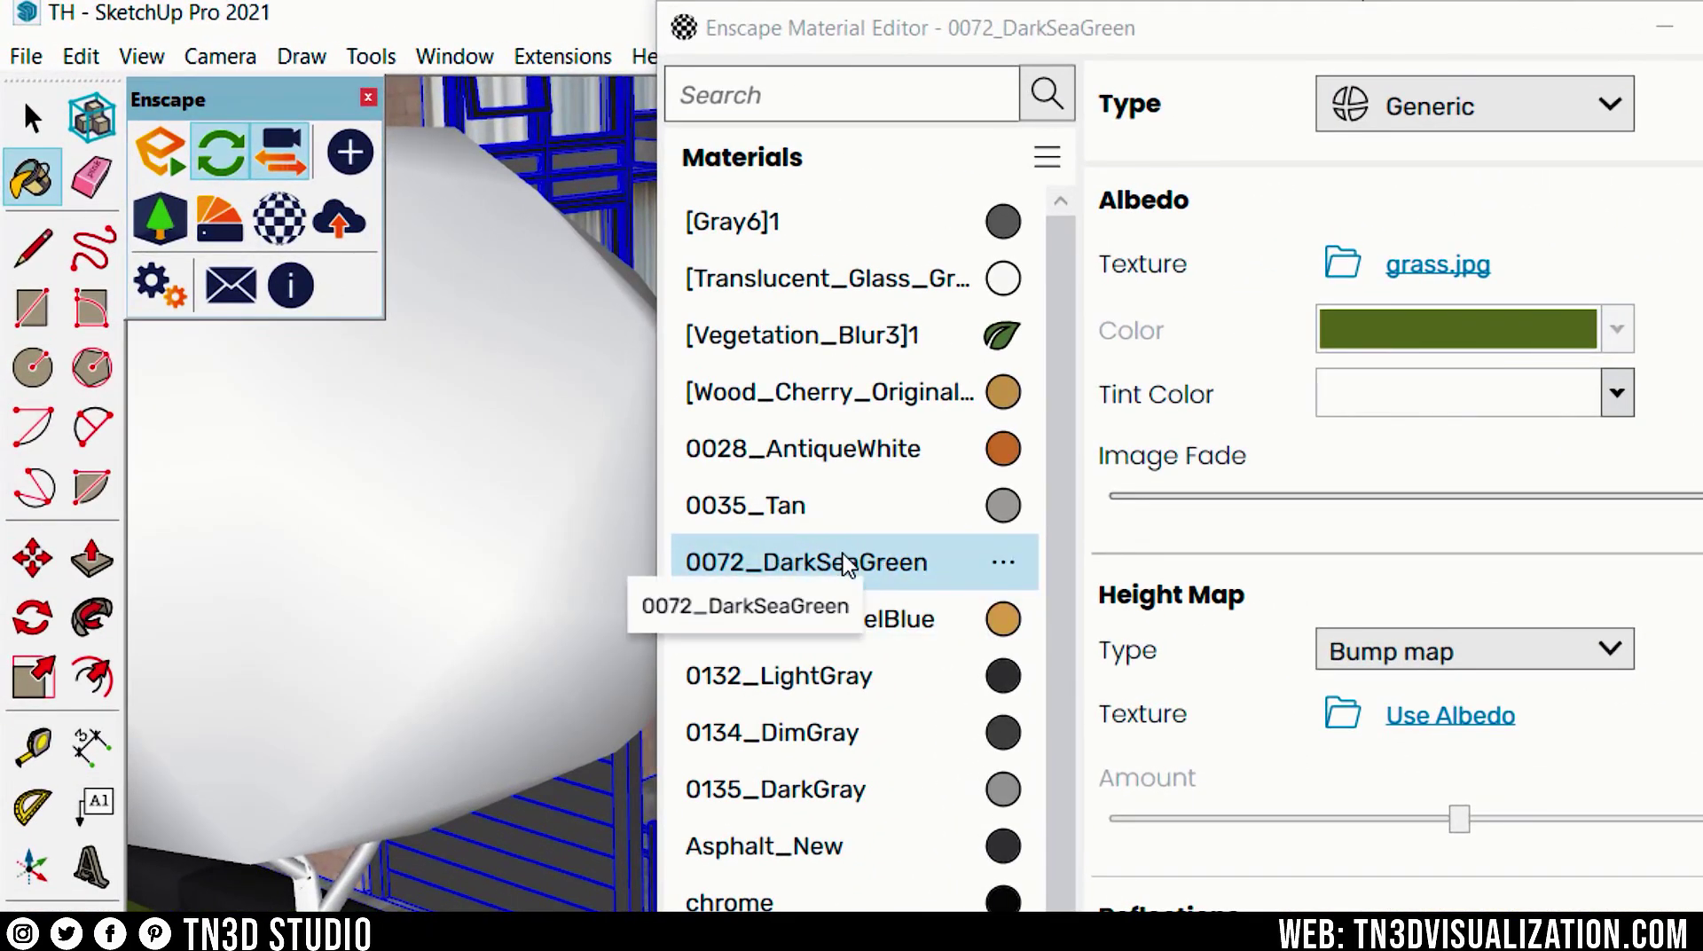
pyautogui.rightClick(847, 564)
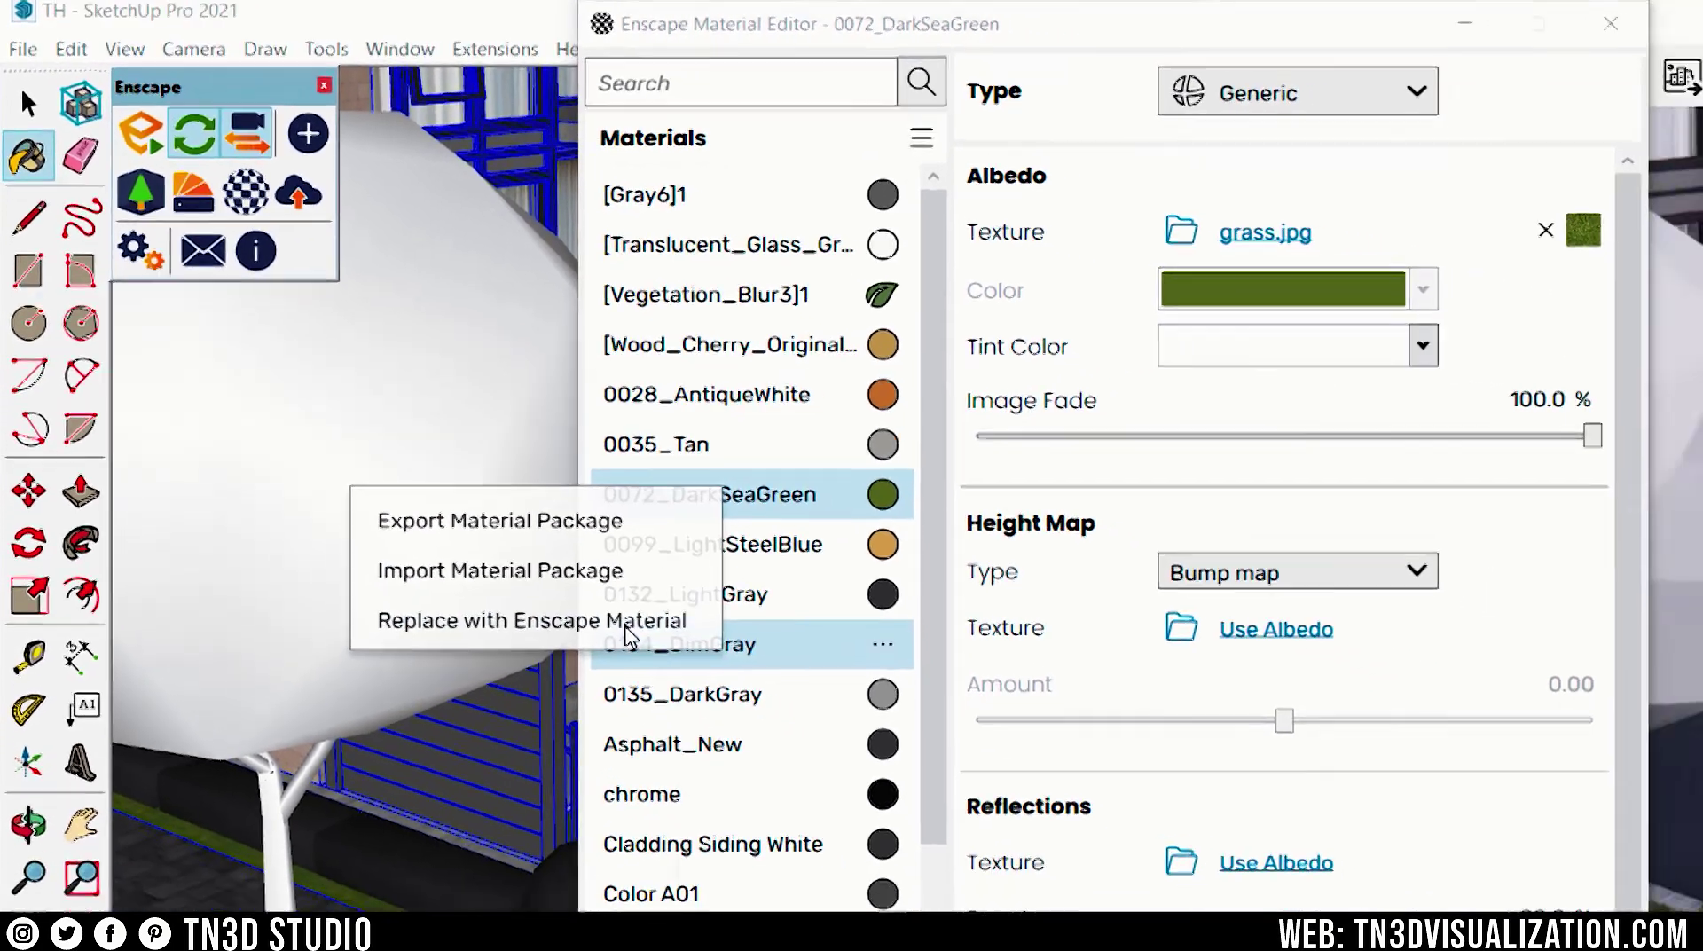
pyautogui.click(714, 717)
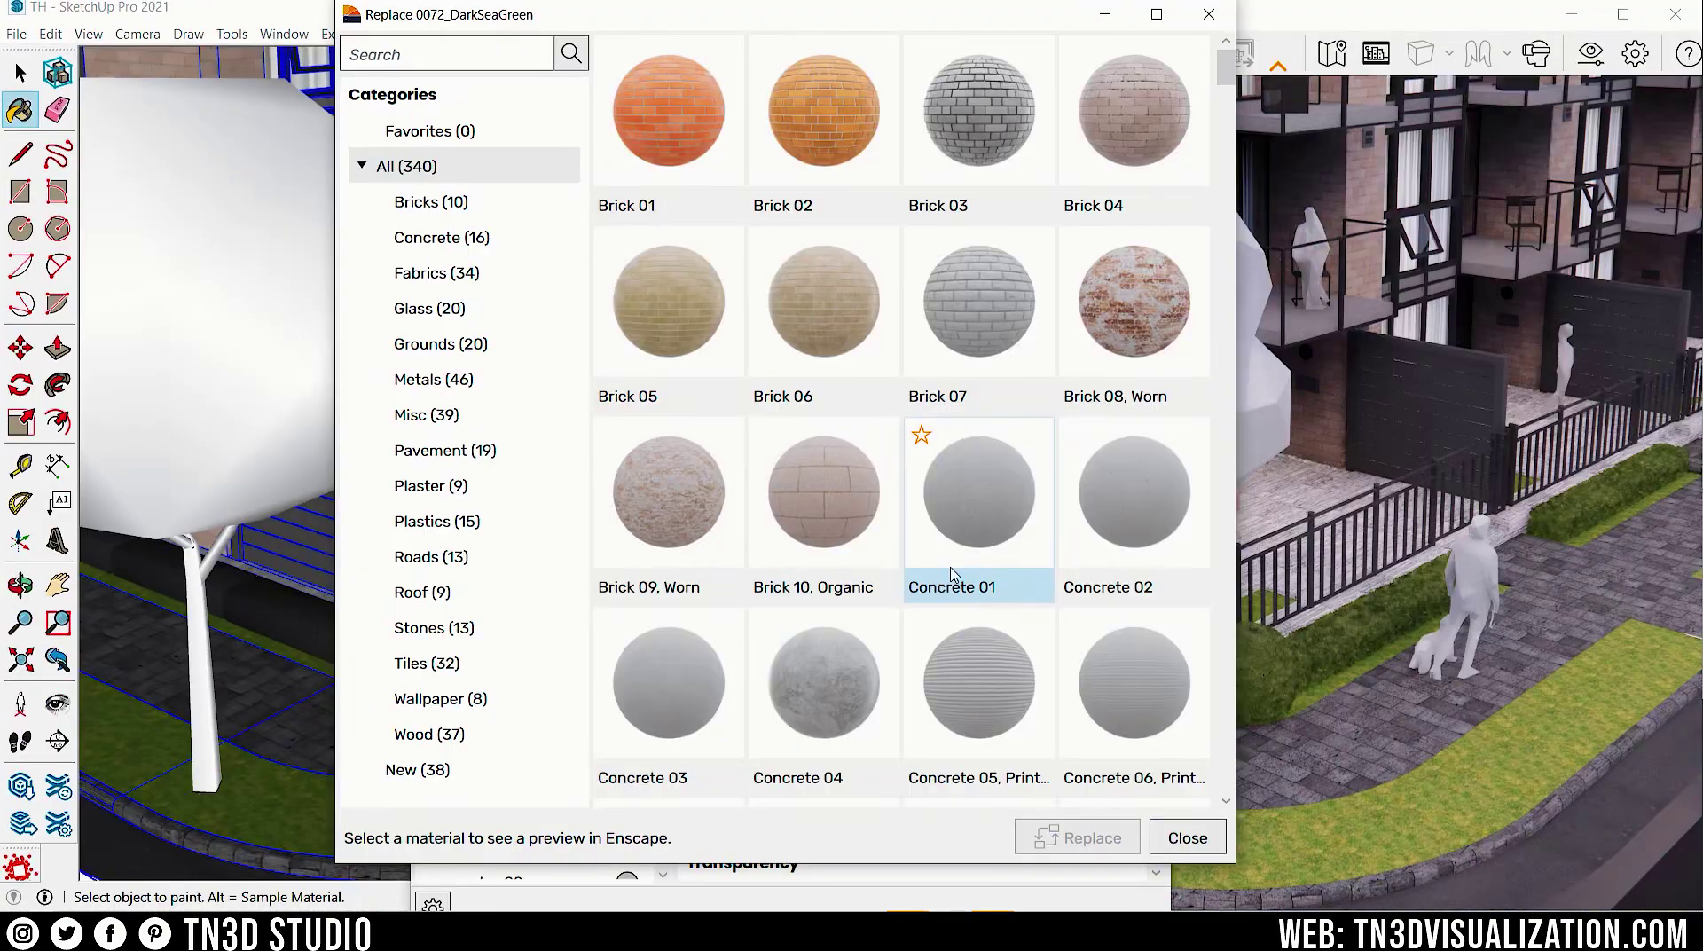
# Step: Preview Grass 01–04 from Grounds and replace the lawn material with Grass 04
pyautogui.click(447, 351)
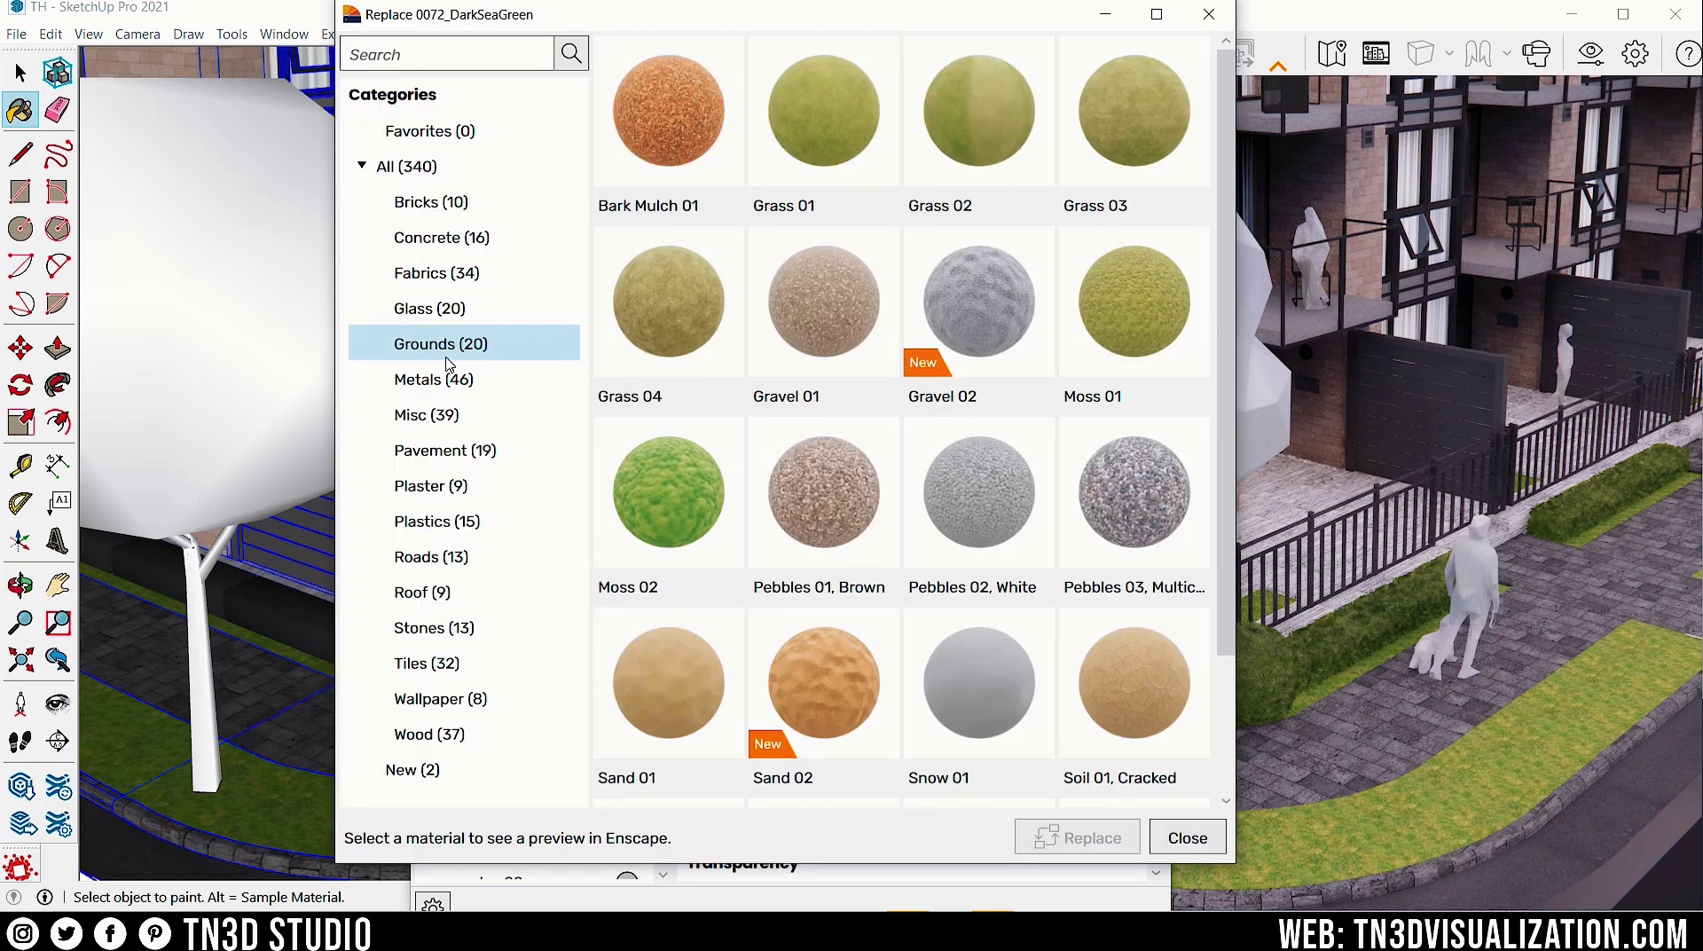
pyautogui.click(680, 299)
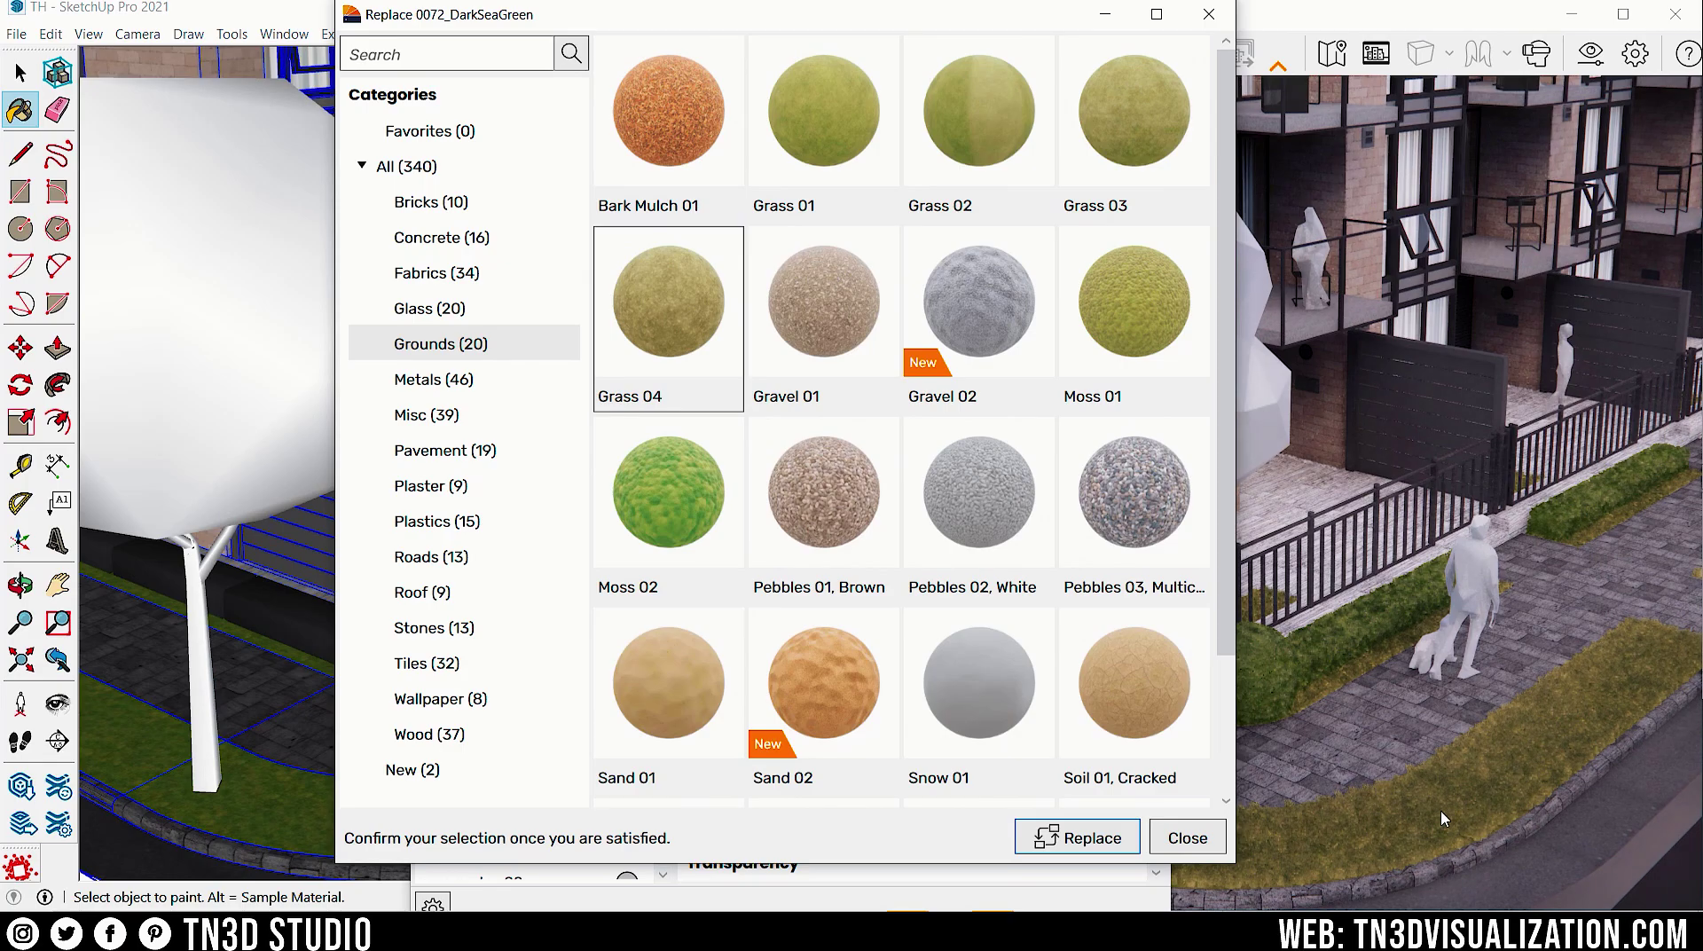
pyautogui.click(865, 105)
pyautogui.click(967, 105)
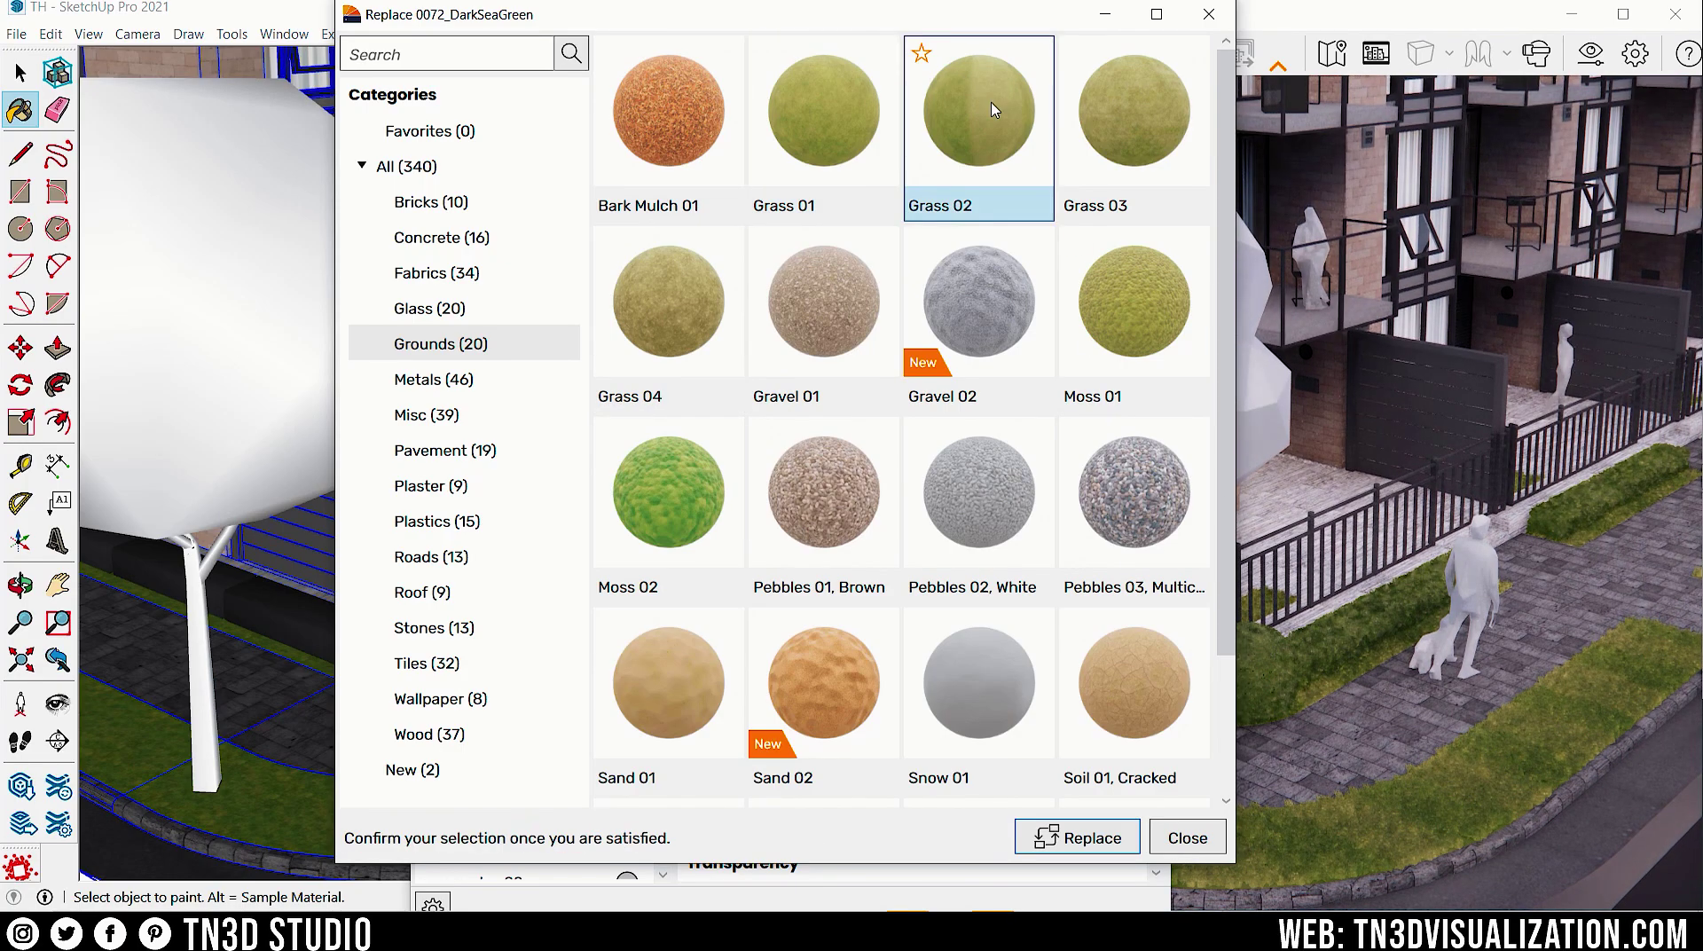
pyautogui.click(1127, 108)
pyautogui.click(693, 328)
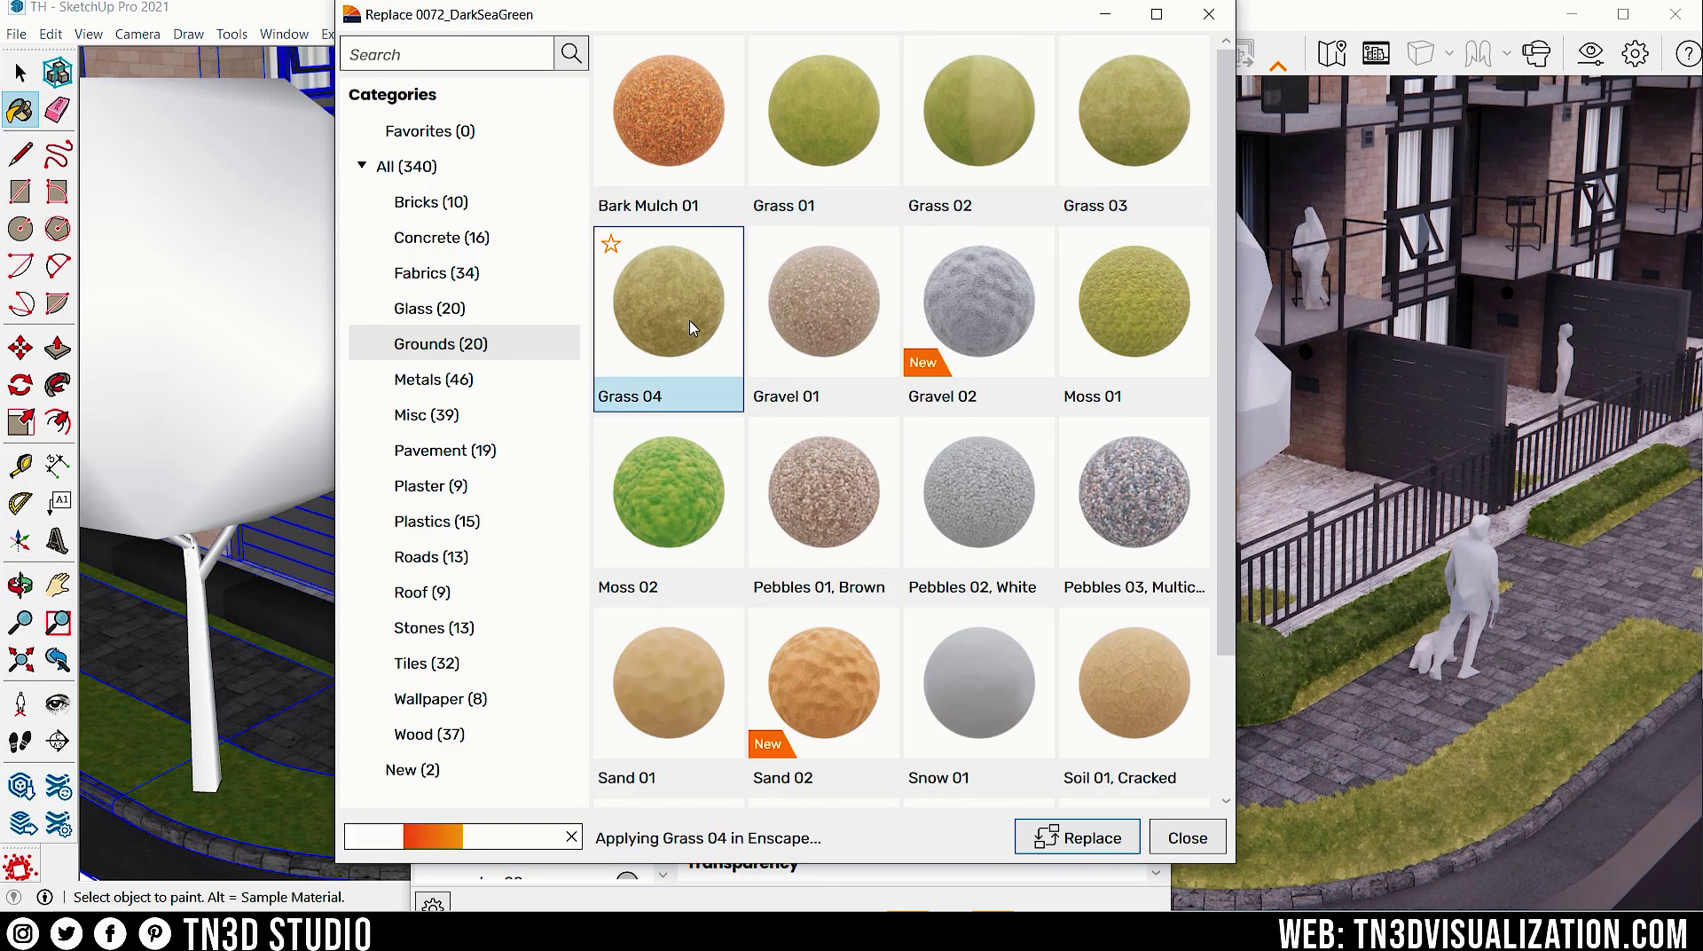
pyautogui.click(1093, 838)
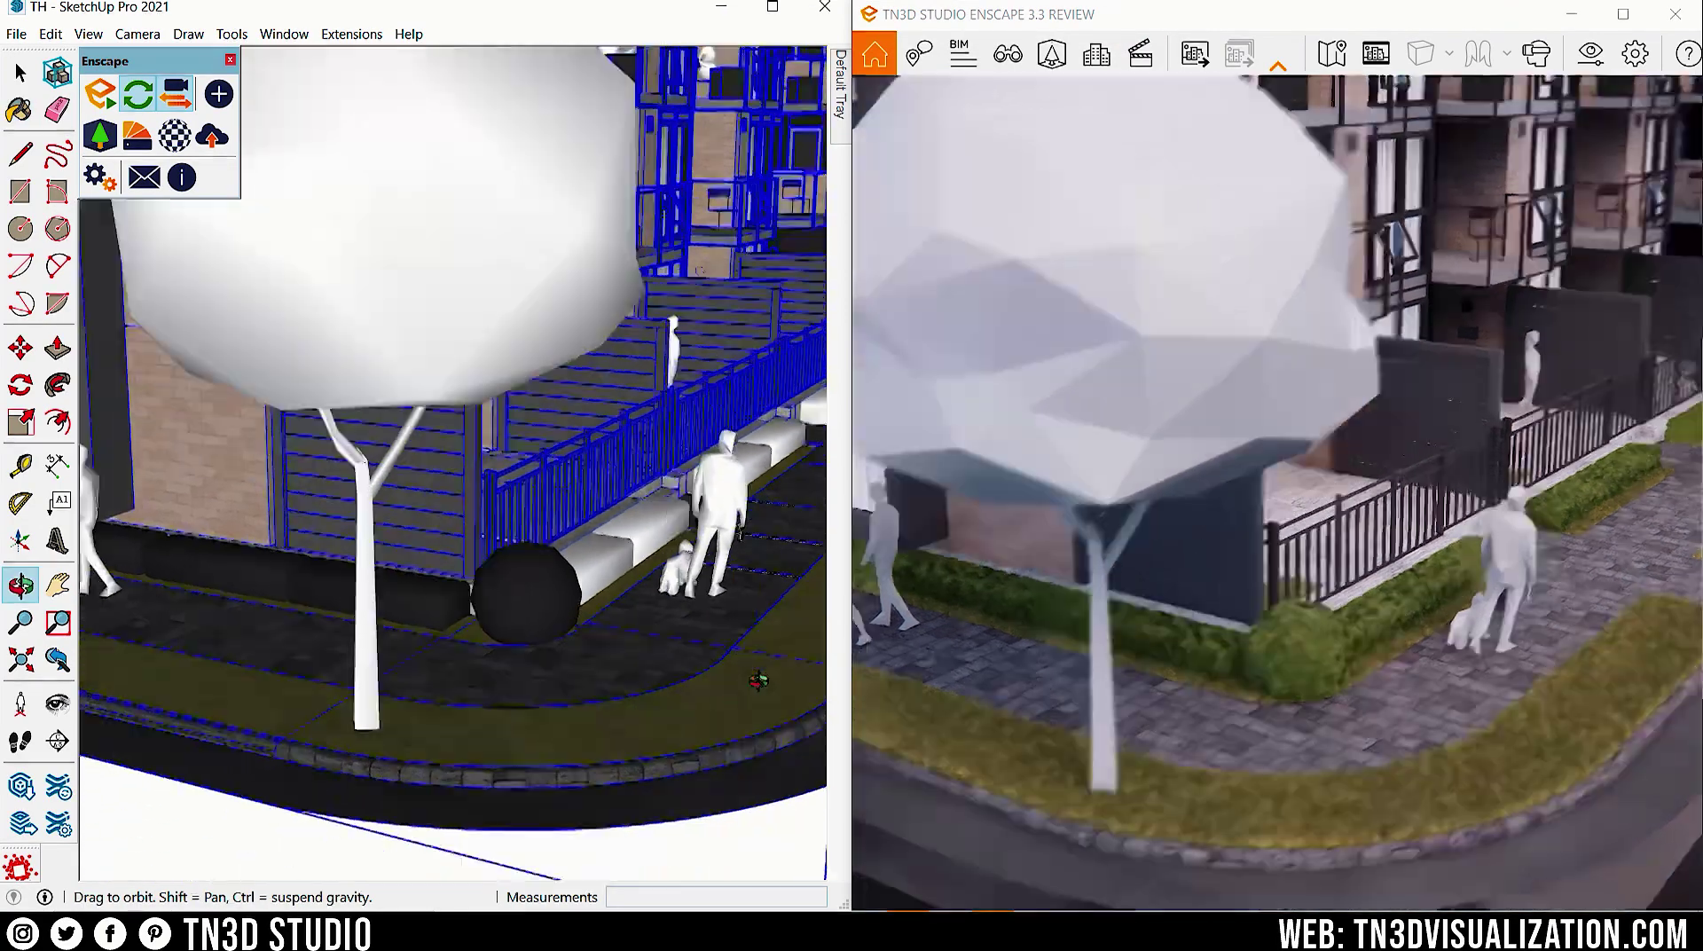
# Step: Highlight the blog's Alpha Channel Export heading and scroll through that section
pyautogui.press('b')
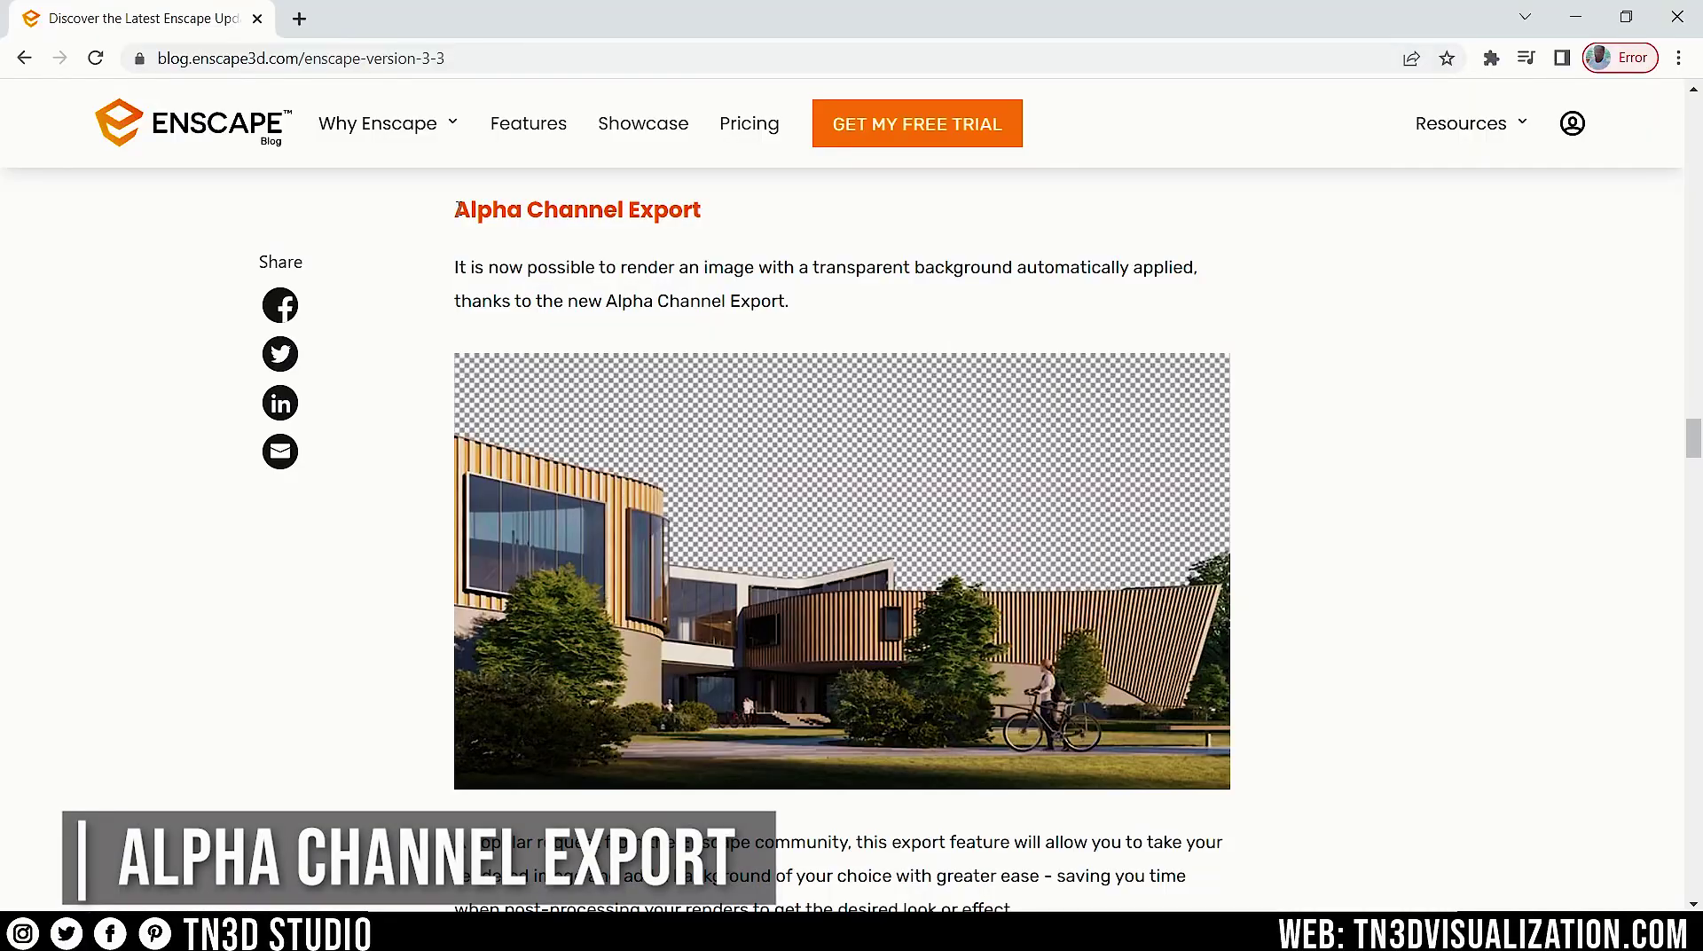
pyautogui.moveTo(452, 211); pyautogui.dragTo(723, 212)
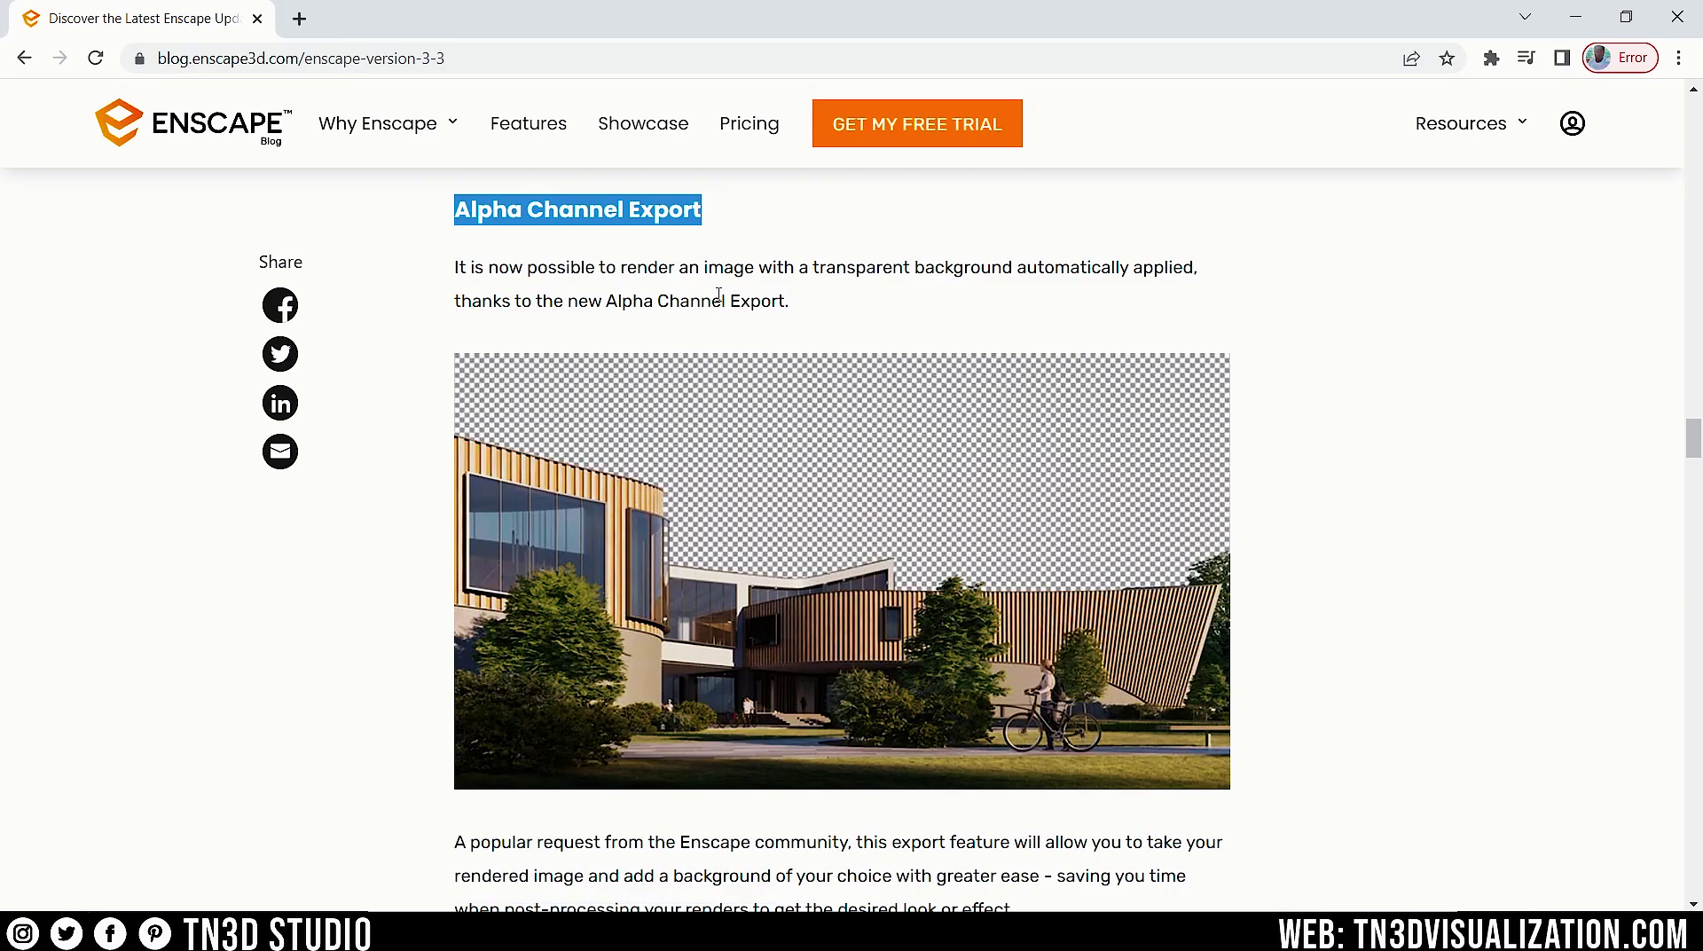
pyautogui.scroll(-3, 718, 296)
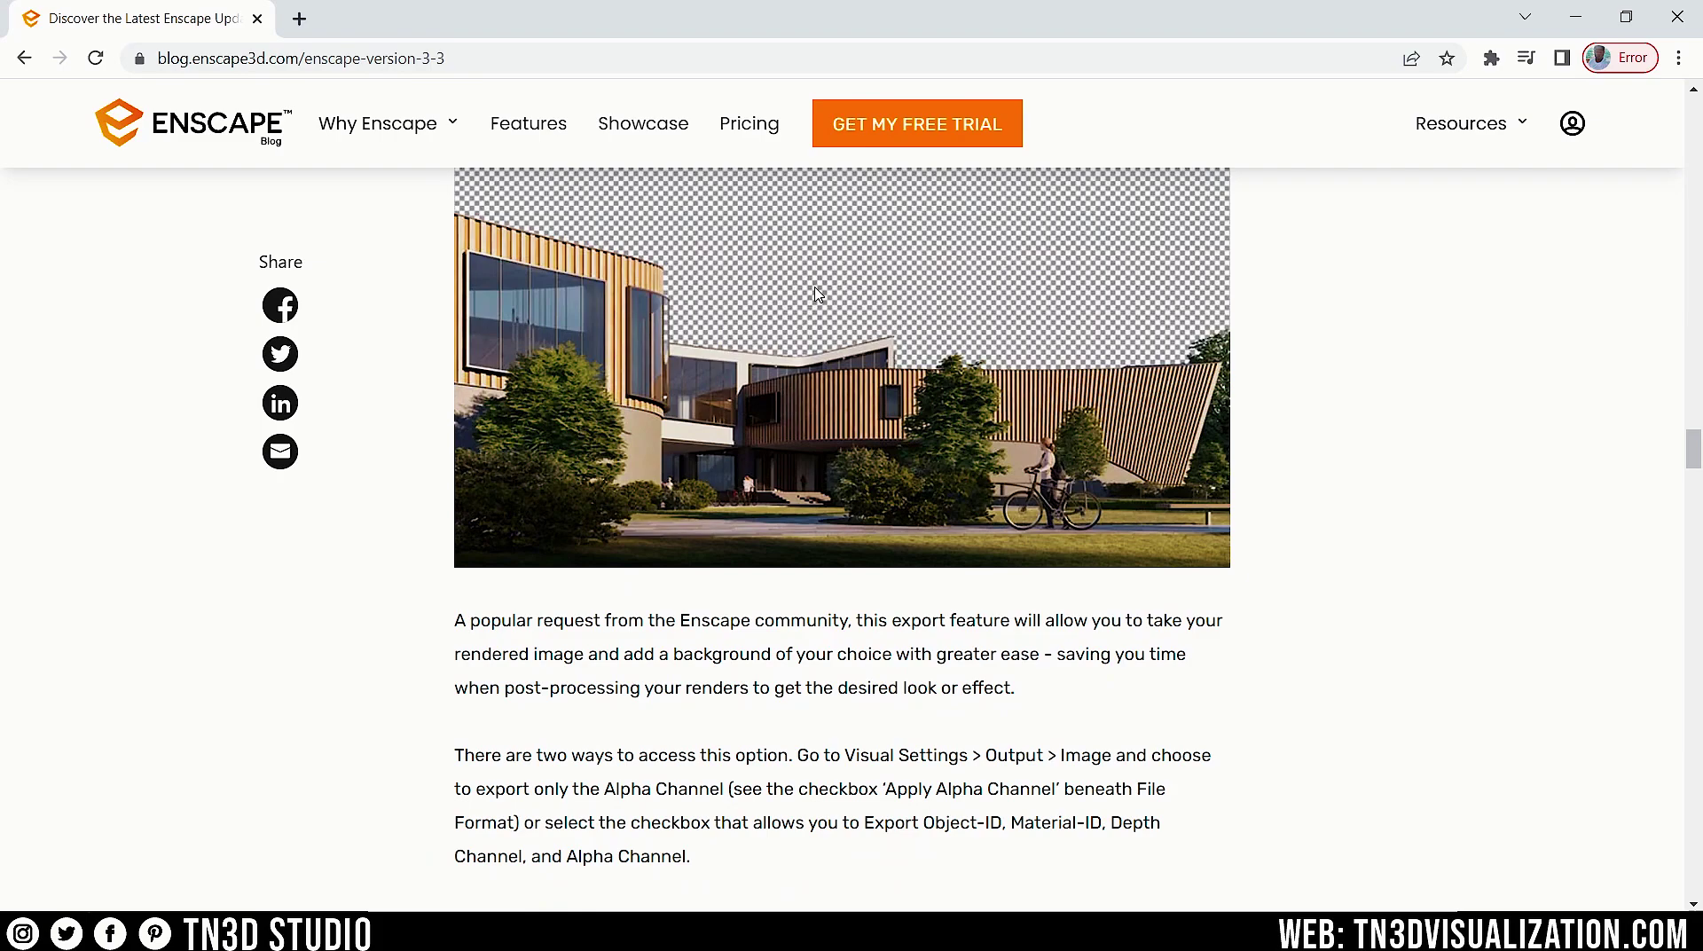
pyautogui.scroll(-2, 816, 294)
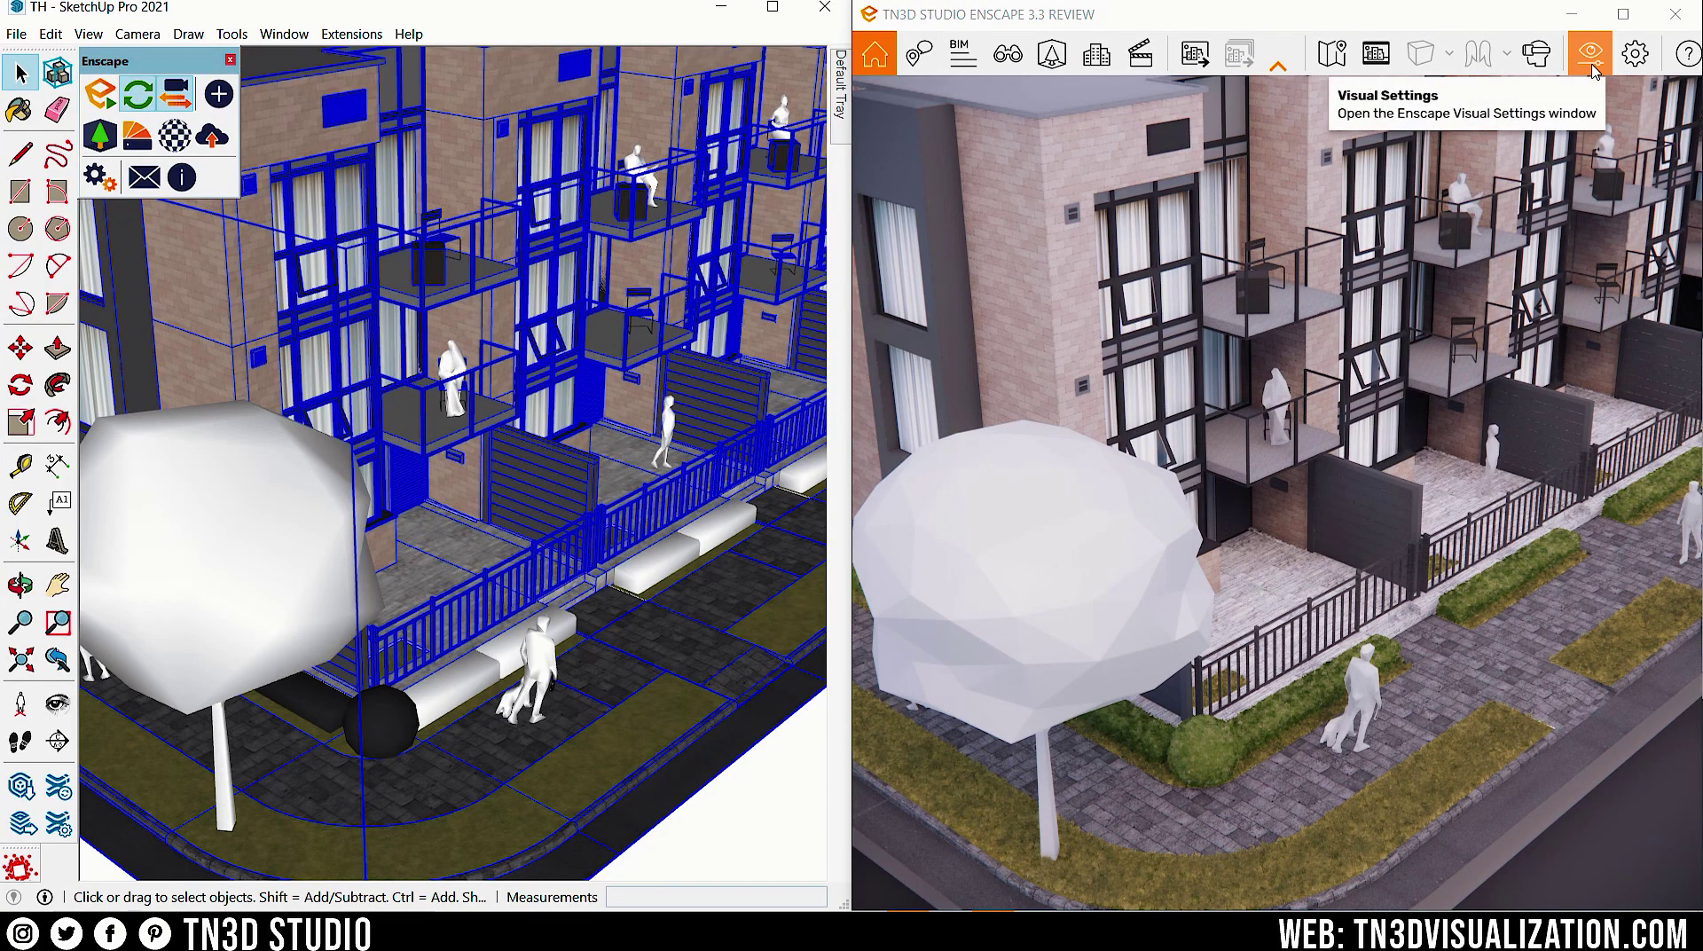
# Step: Set the Output file format to Portable Network Graphics (*.png), keeping Apply Alpha Channel checked
pyautogui.click(1590, 55)
pyautogui.click(623, 133)
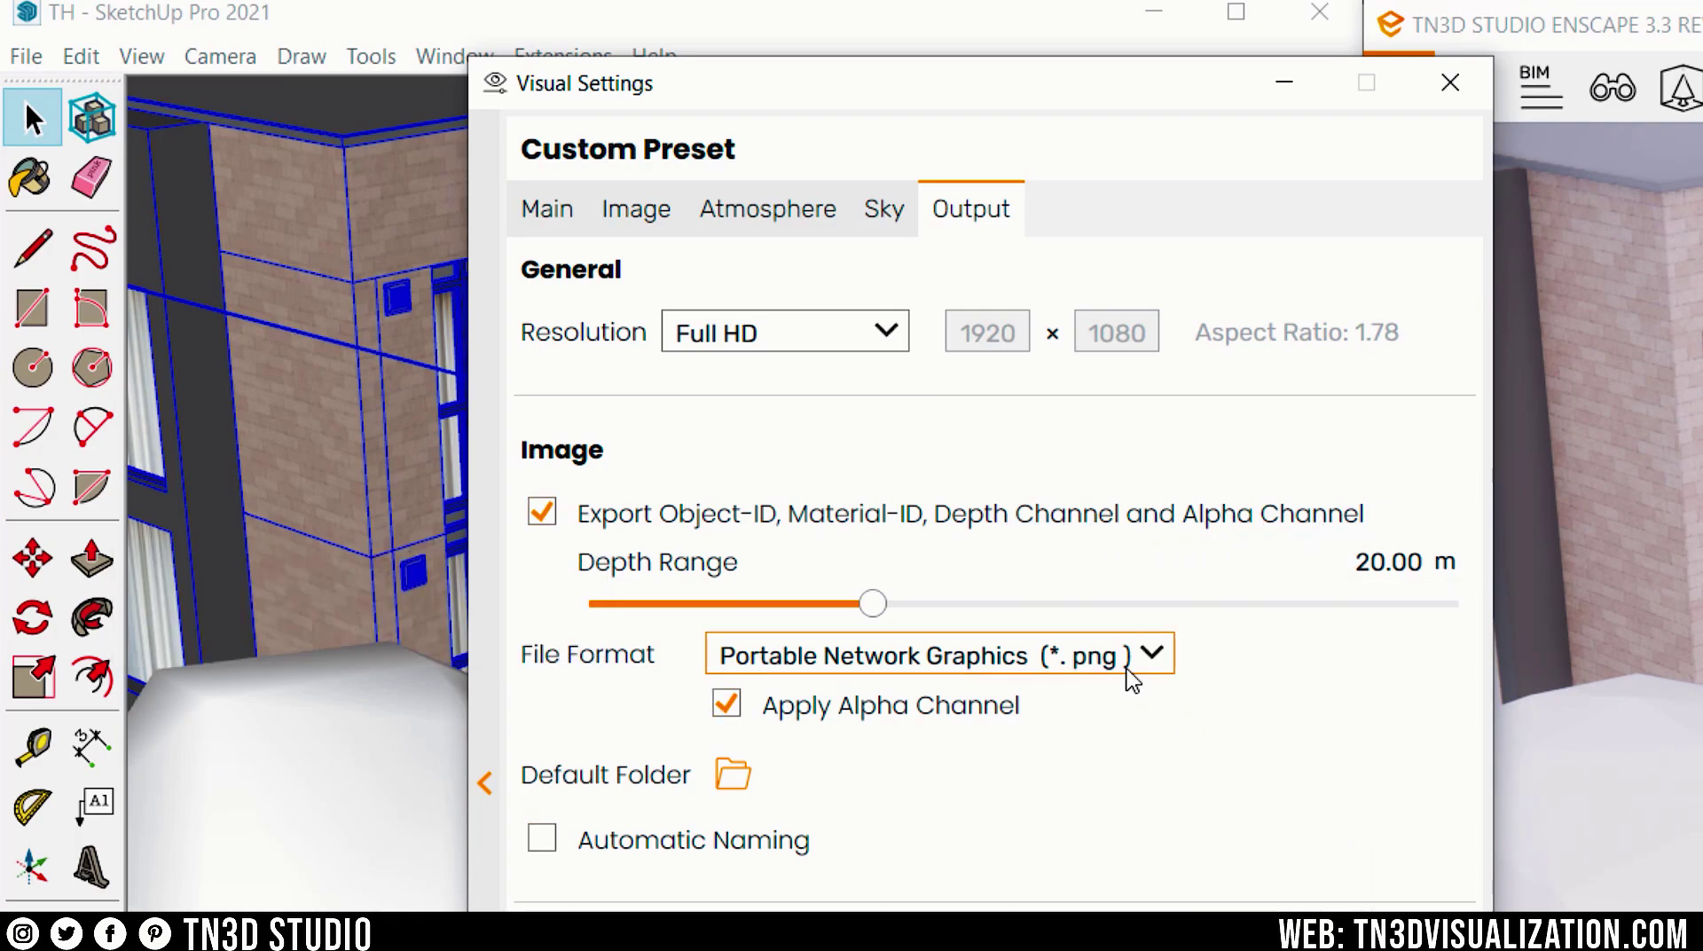
pyautogui.click(1011, 655)
pyautogui.click(1007, 698)
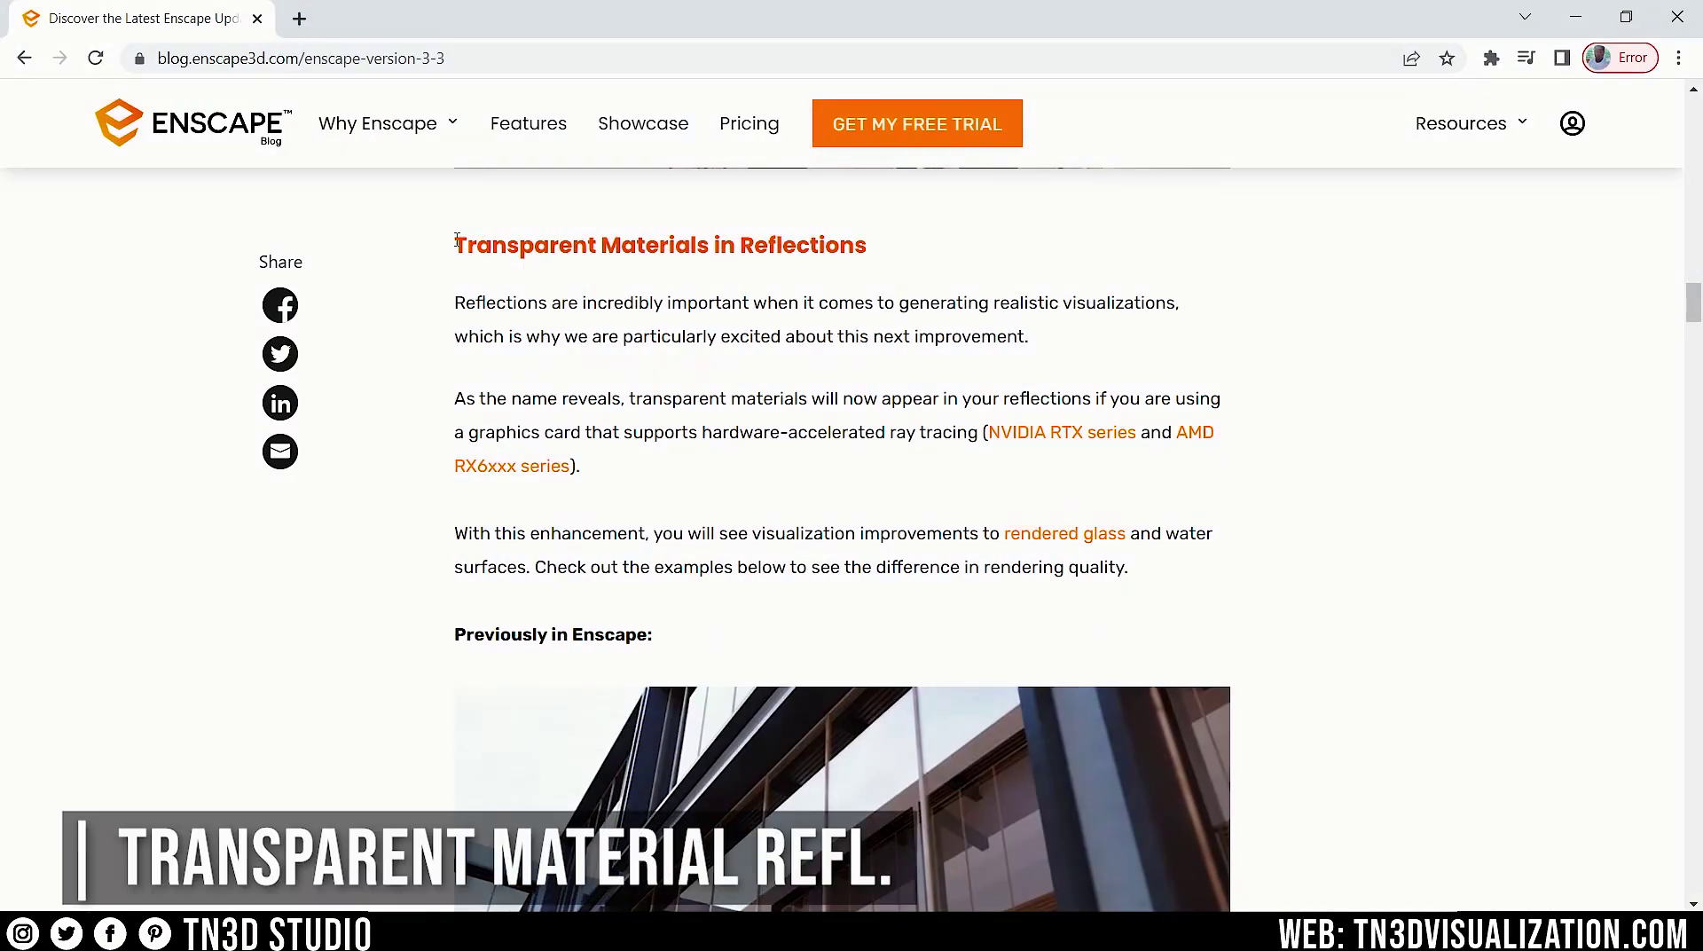
pyautogui.moveTo(456, 240); pyautogui.dragTo(930, 259)
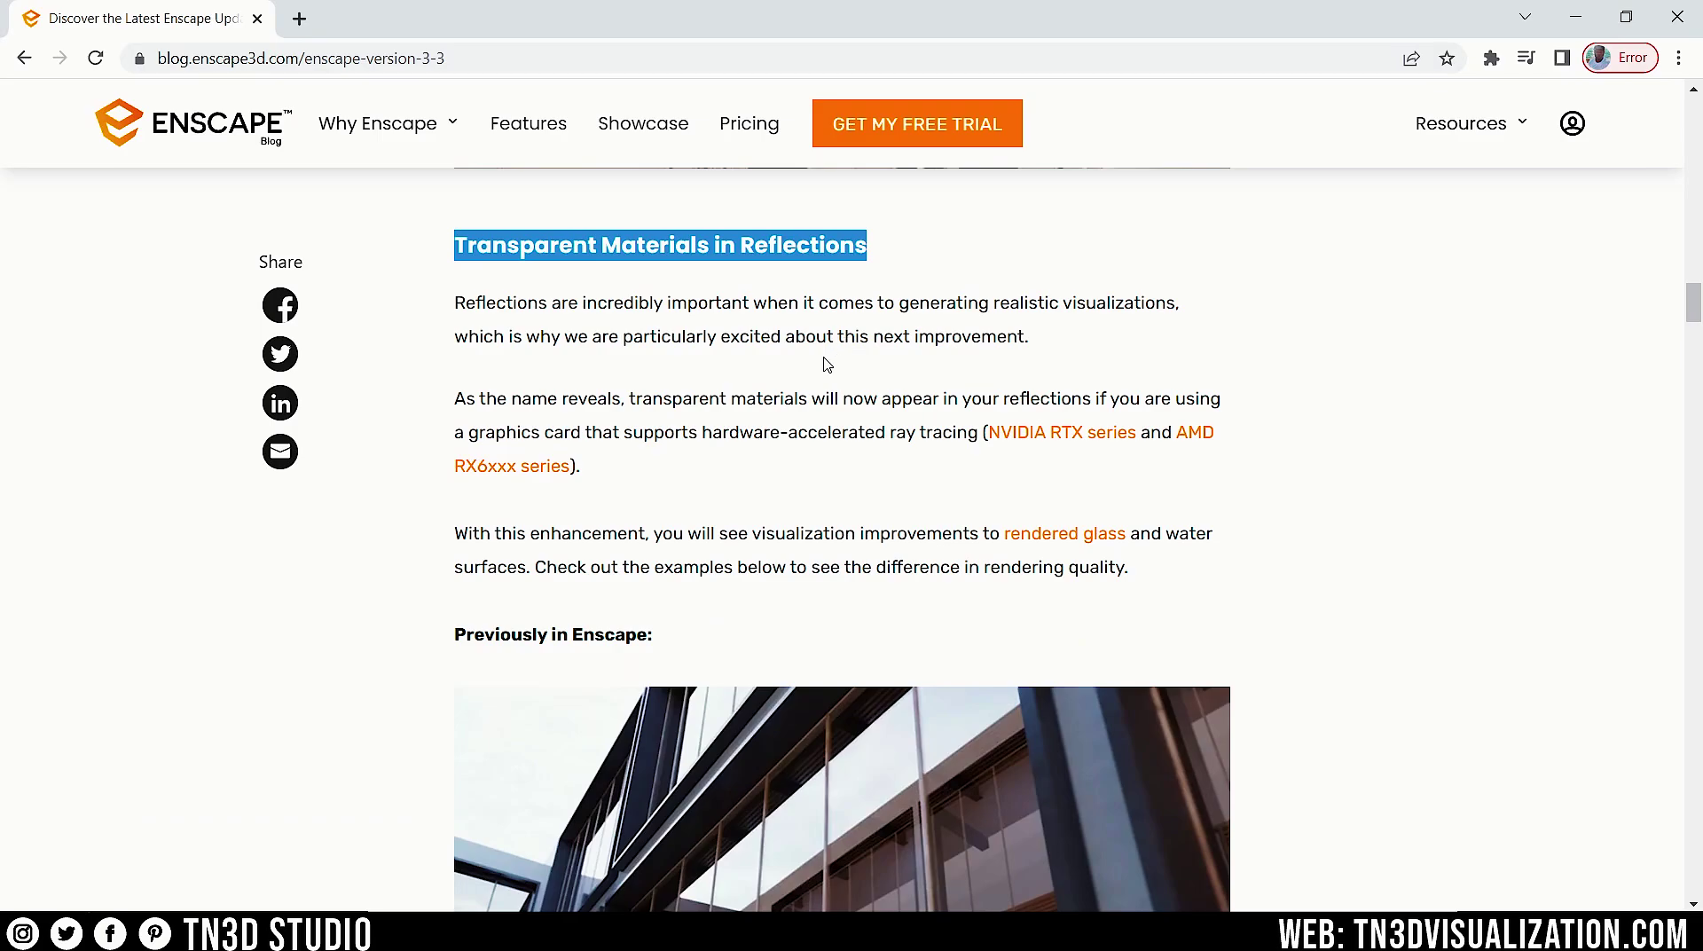
pyautogui.click(827, 364)
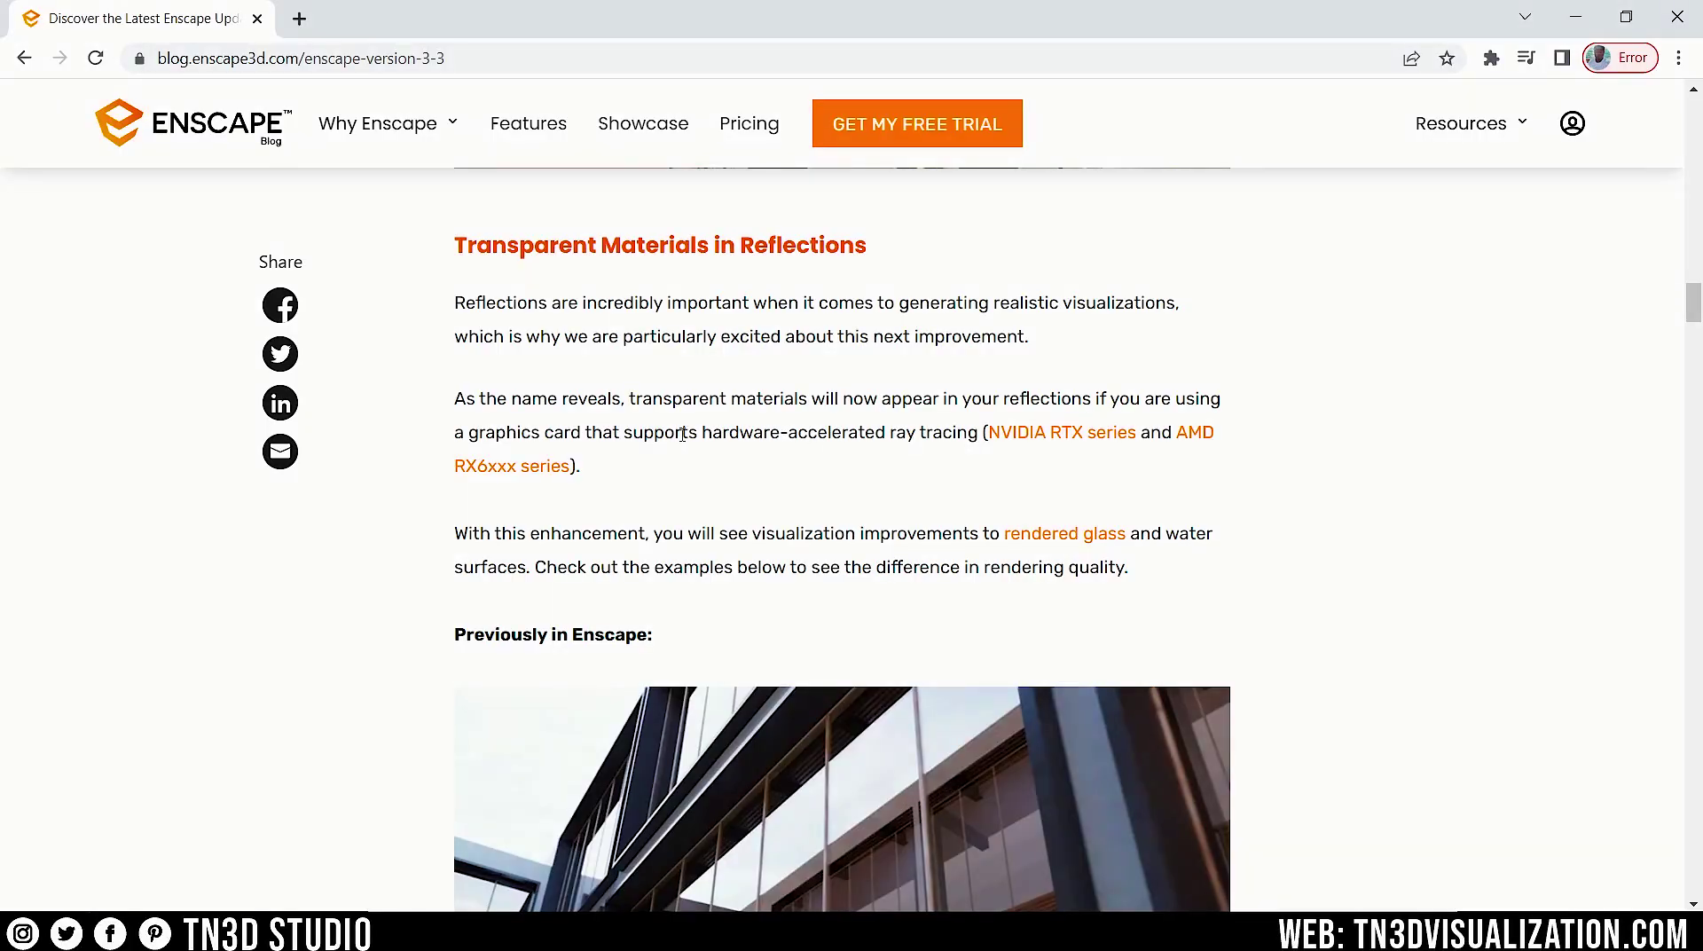
pyautogui.moveTo(702, 432)
pyautogui.mouseDown()
pyautogui.moveTo(982, 431)
pyautogui.moveTo(1036, 457)
pyautogui.mouseUp()
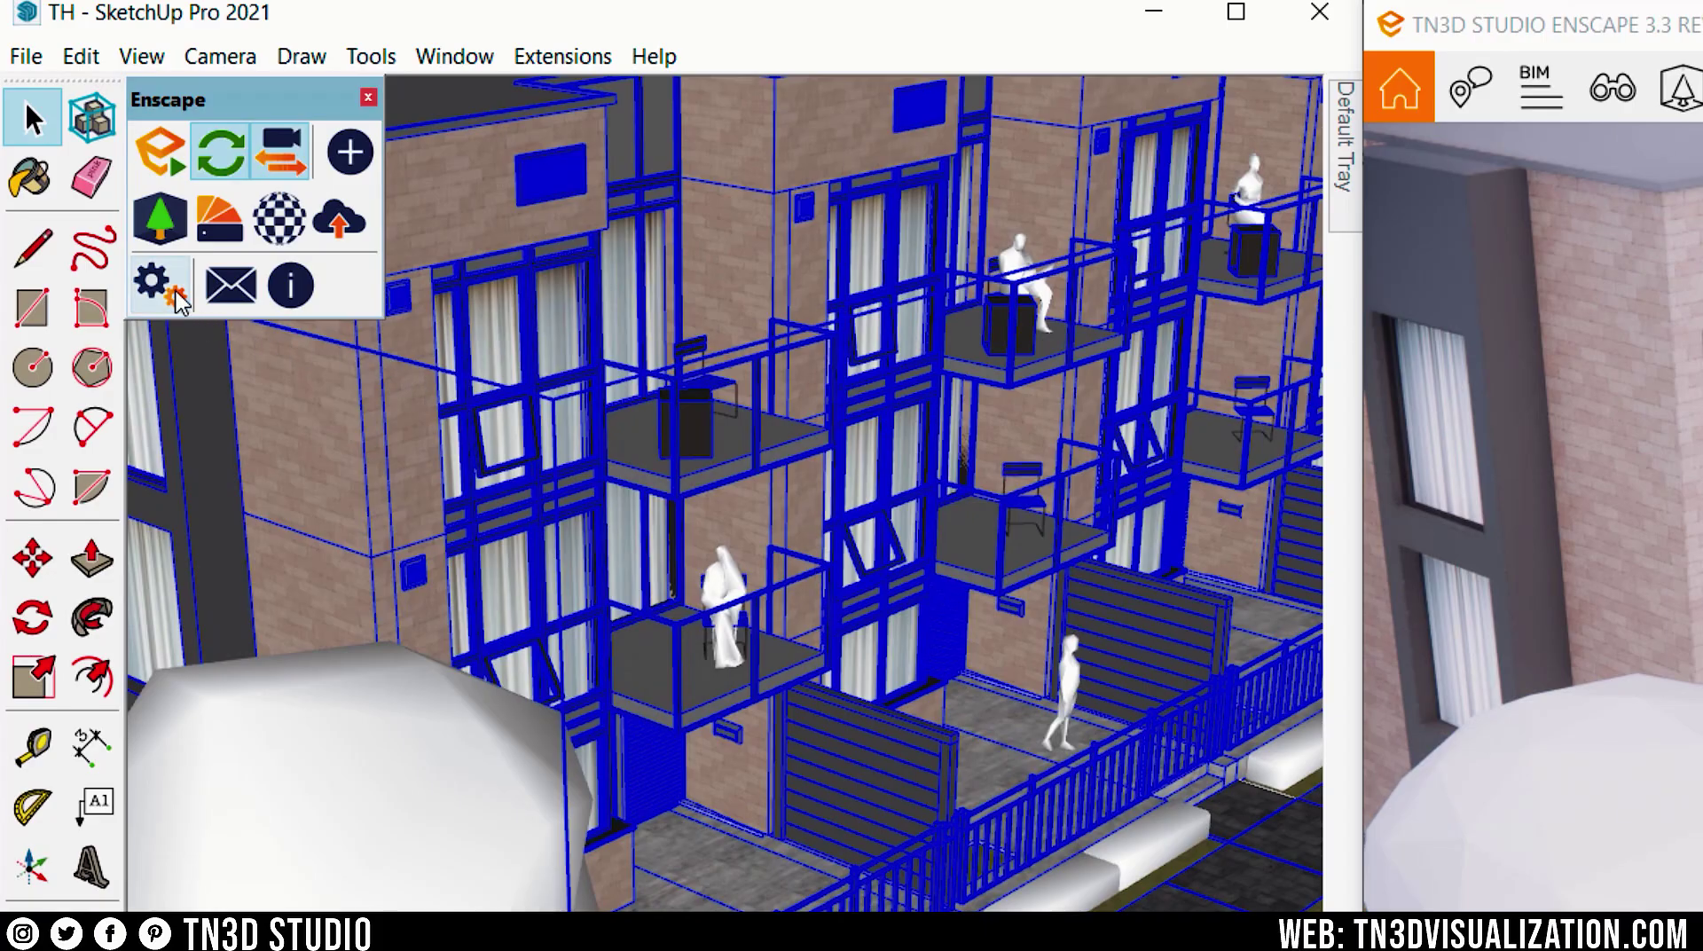
# Step: In Enscape's General Settings, uncheck Ray-Traced Sun Shadows and leave hardware ray tracing enabled
pyautogui.click(177, 298)
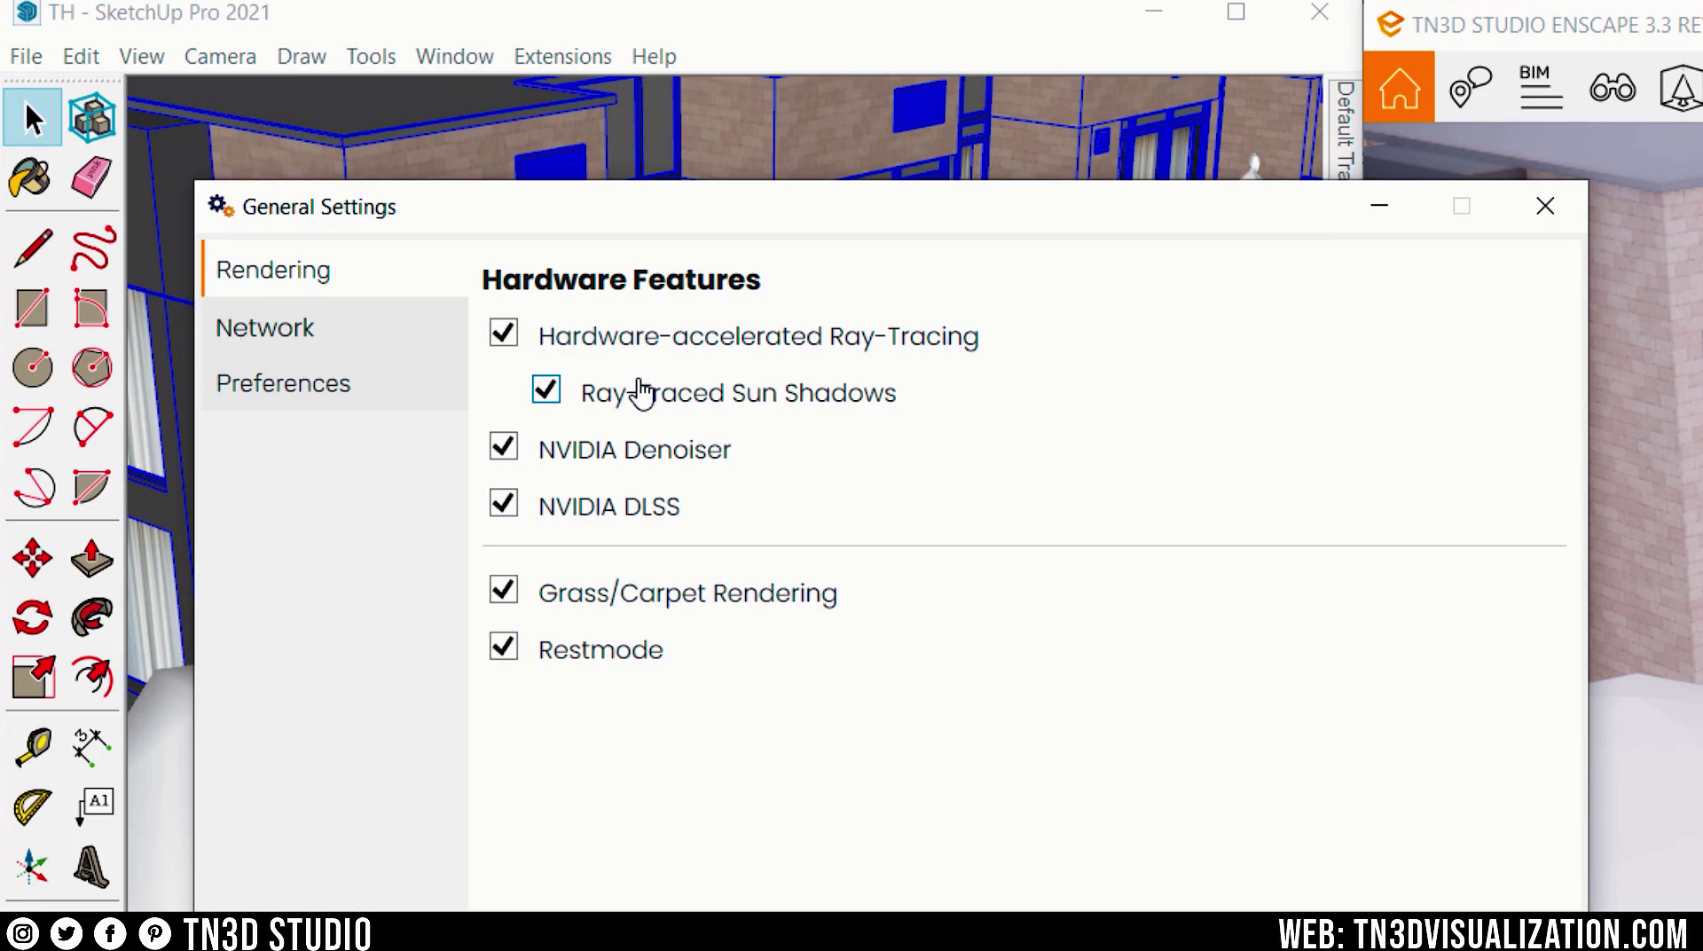
pyautogui.click(550, 390)
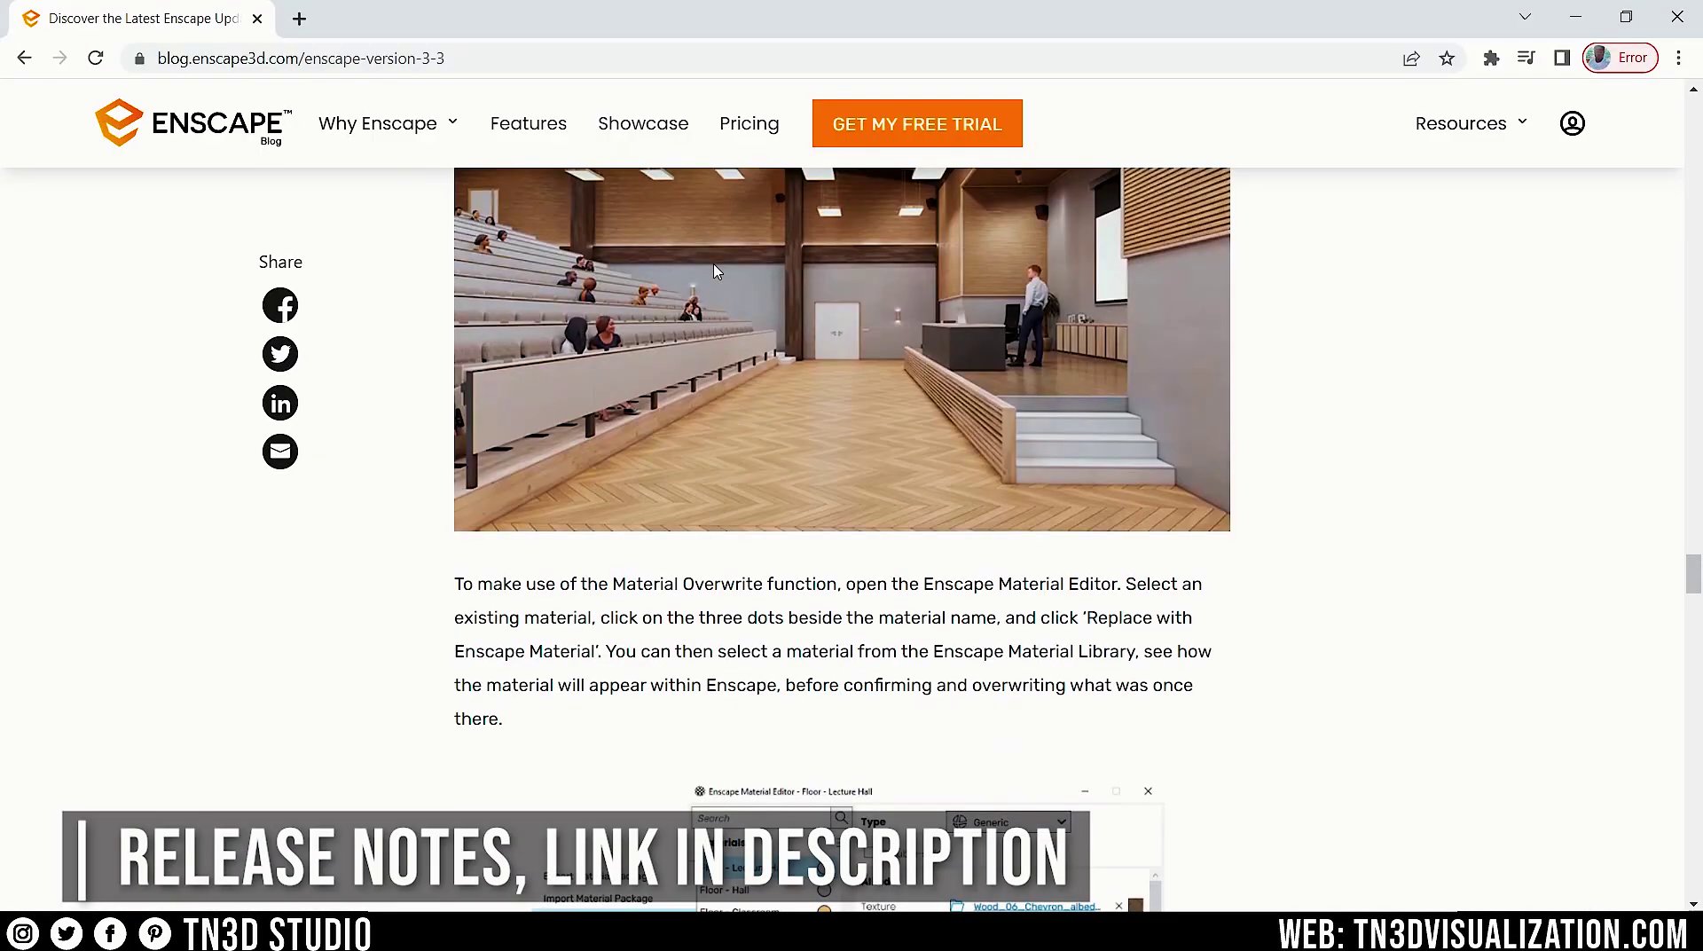
pyautogui.scroll(-4, 718, 271)
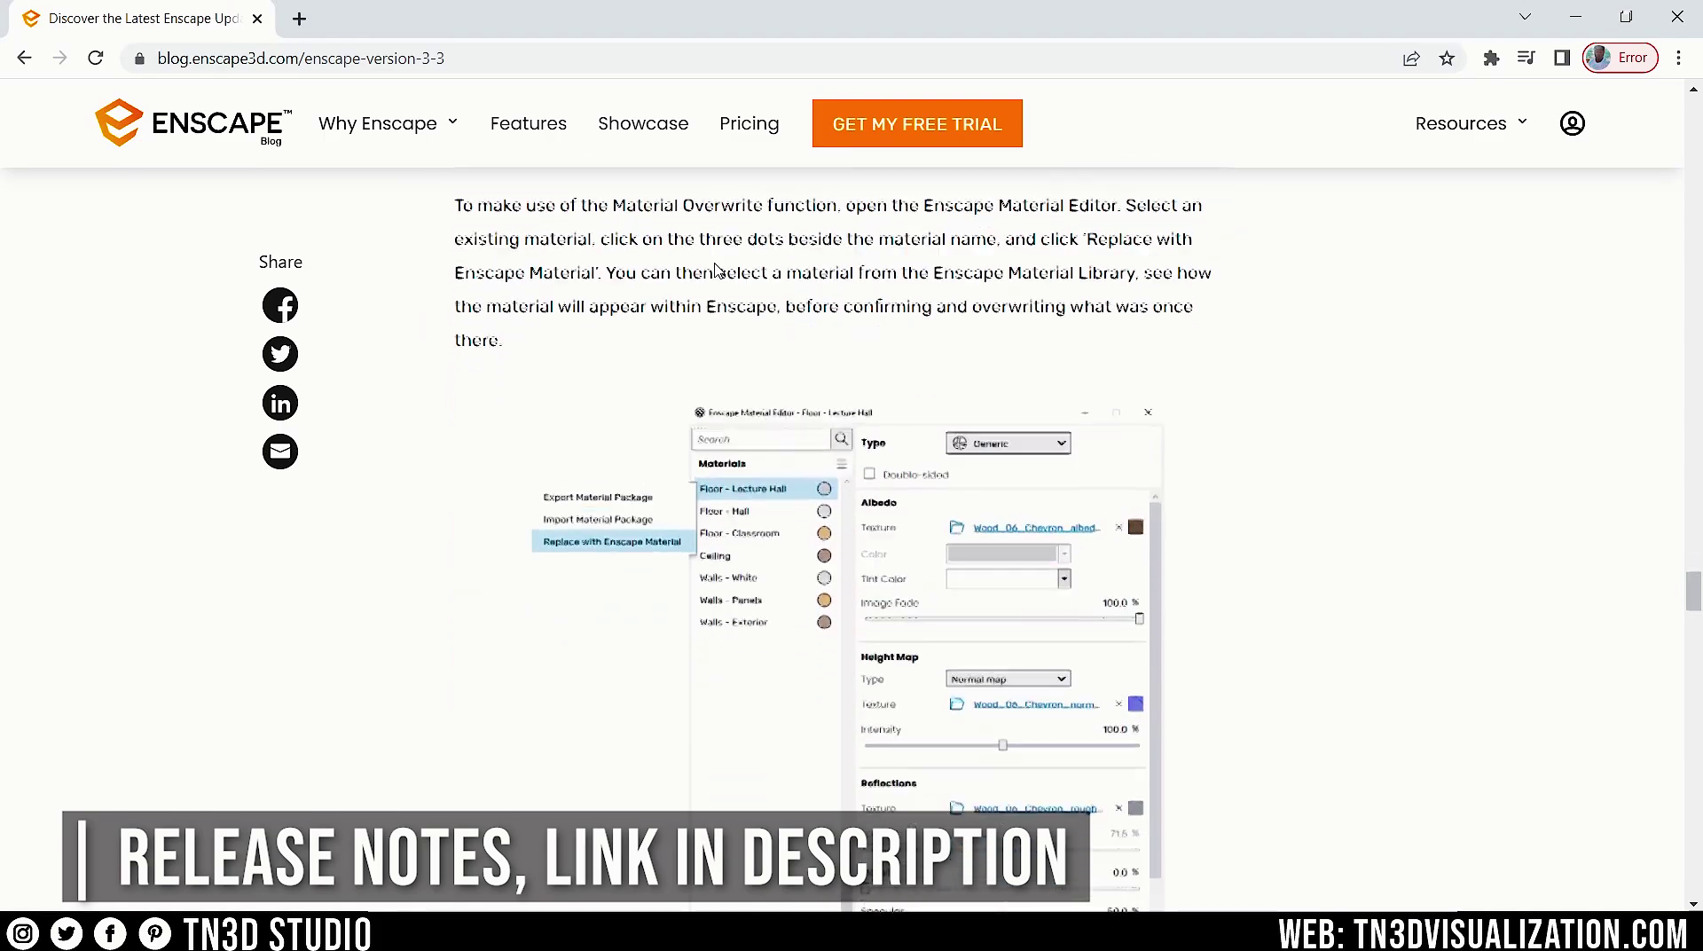
# Step: Scroll the Enscape 3.3 release notes down and highlight the Camera Sync Optimization heading
pyautogui.scroll(-7, 717, 271)
pyautogui.scroll(-3, 718, 270)
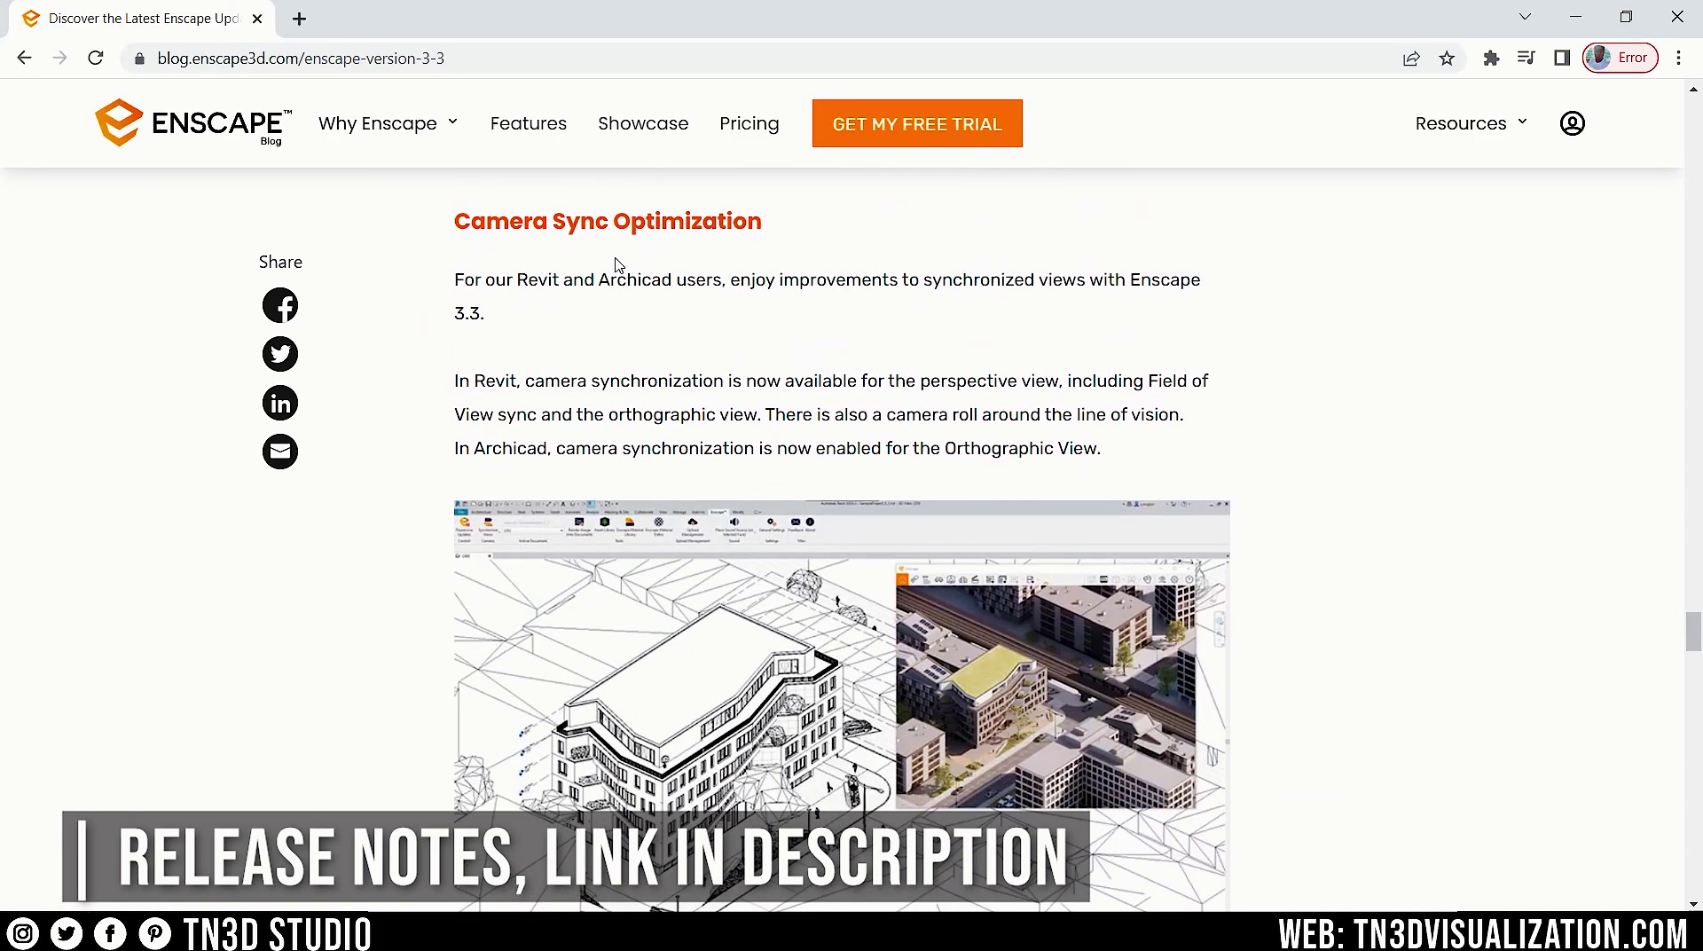
pyautogui.moveTo(457, 220); pyautogui.dragTo(852, 234)
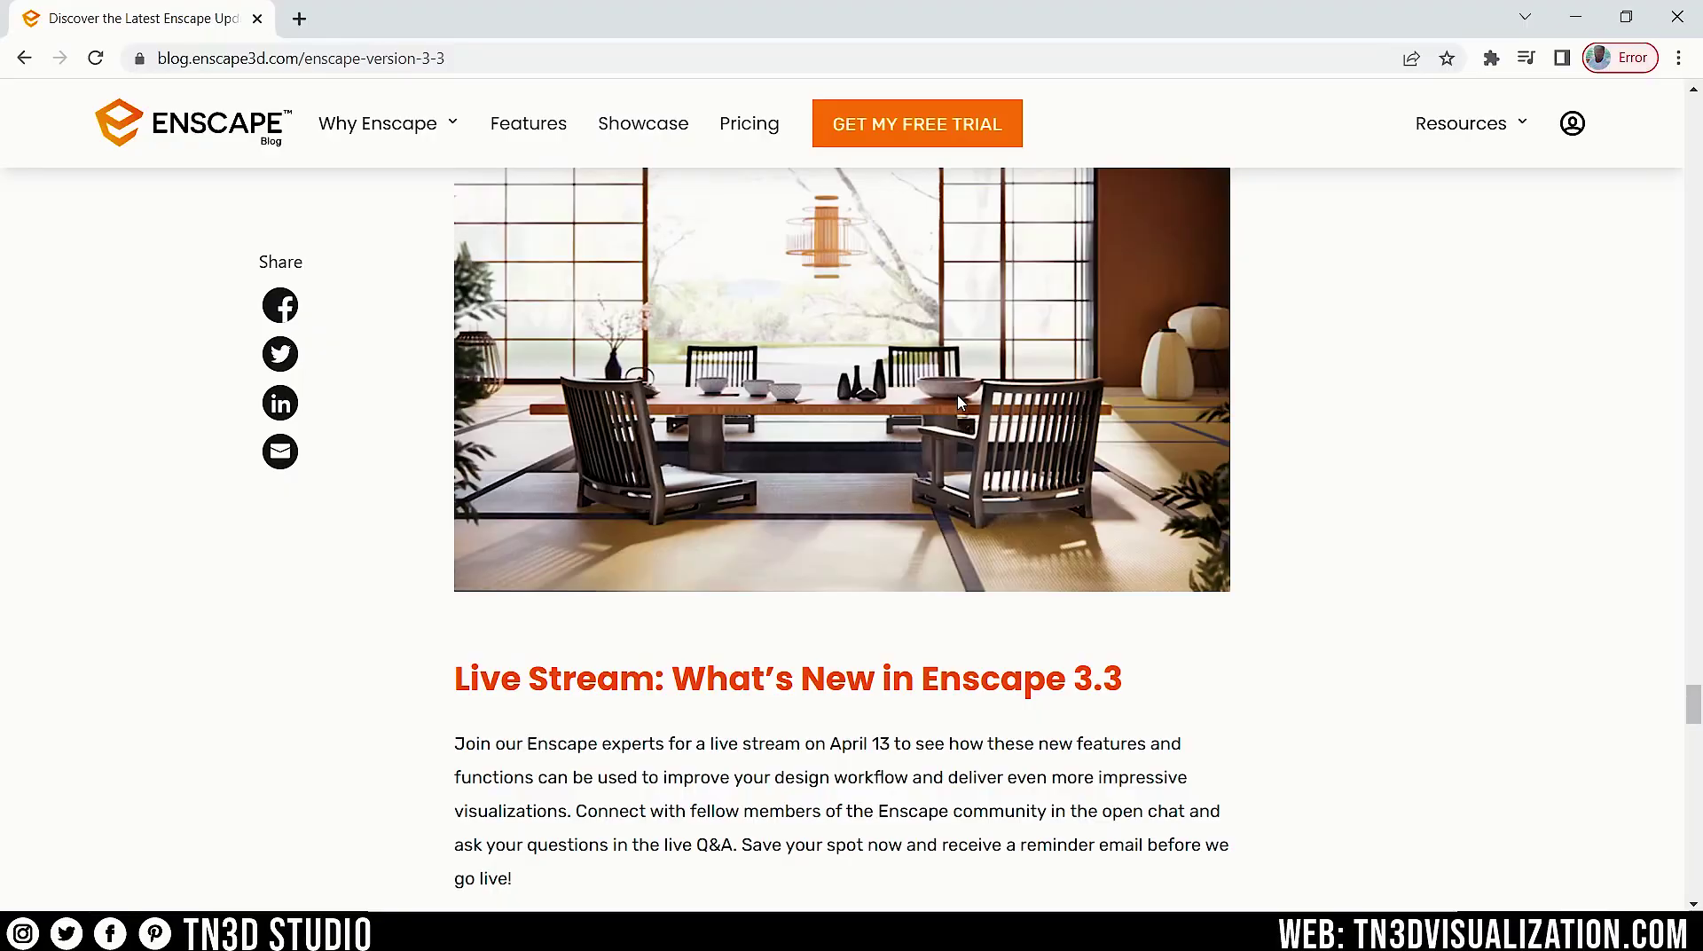
# Step: Highlight the Live Stream and Download Enscape 3.3 headings, then follow the latest-version download link
pyautogui.scroll(-4, 958, 402)
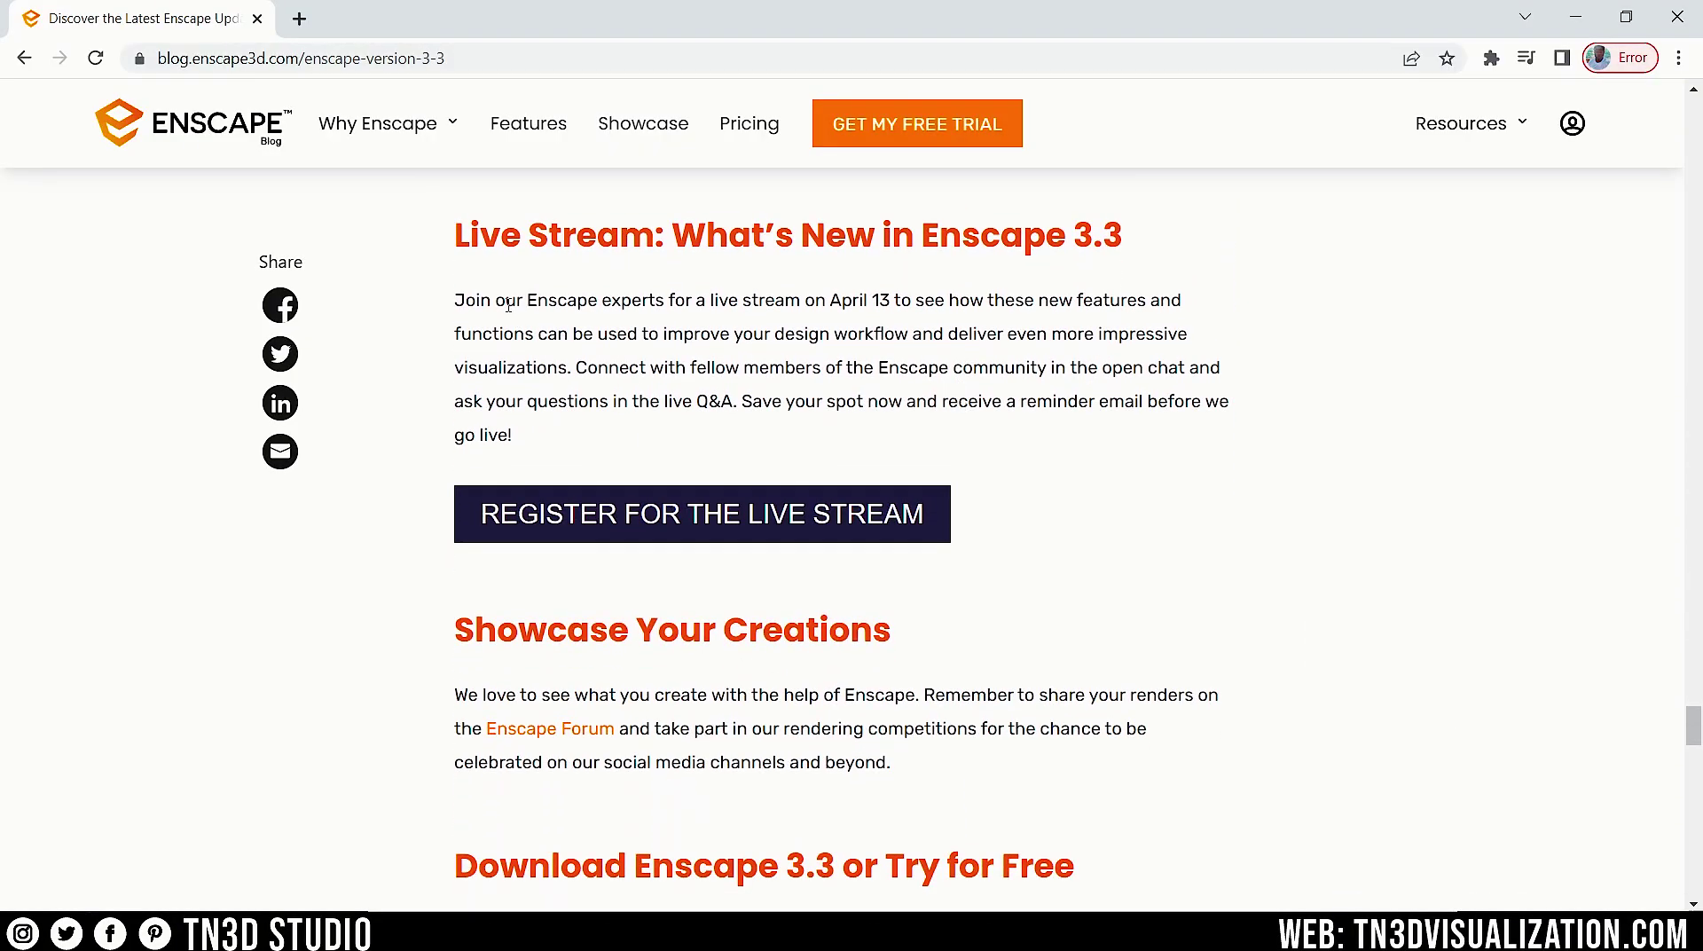
pyautogui.moveTo(456, 247); pyautogui.dragTo(1126, 252)
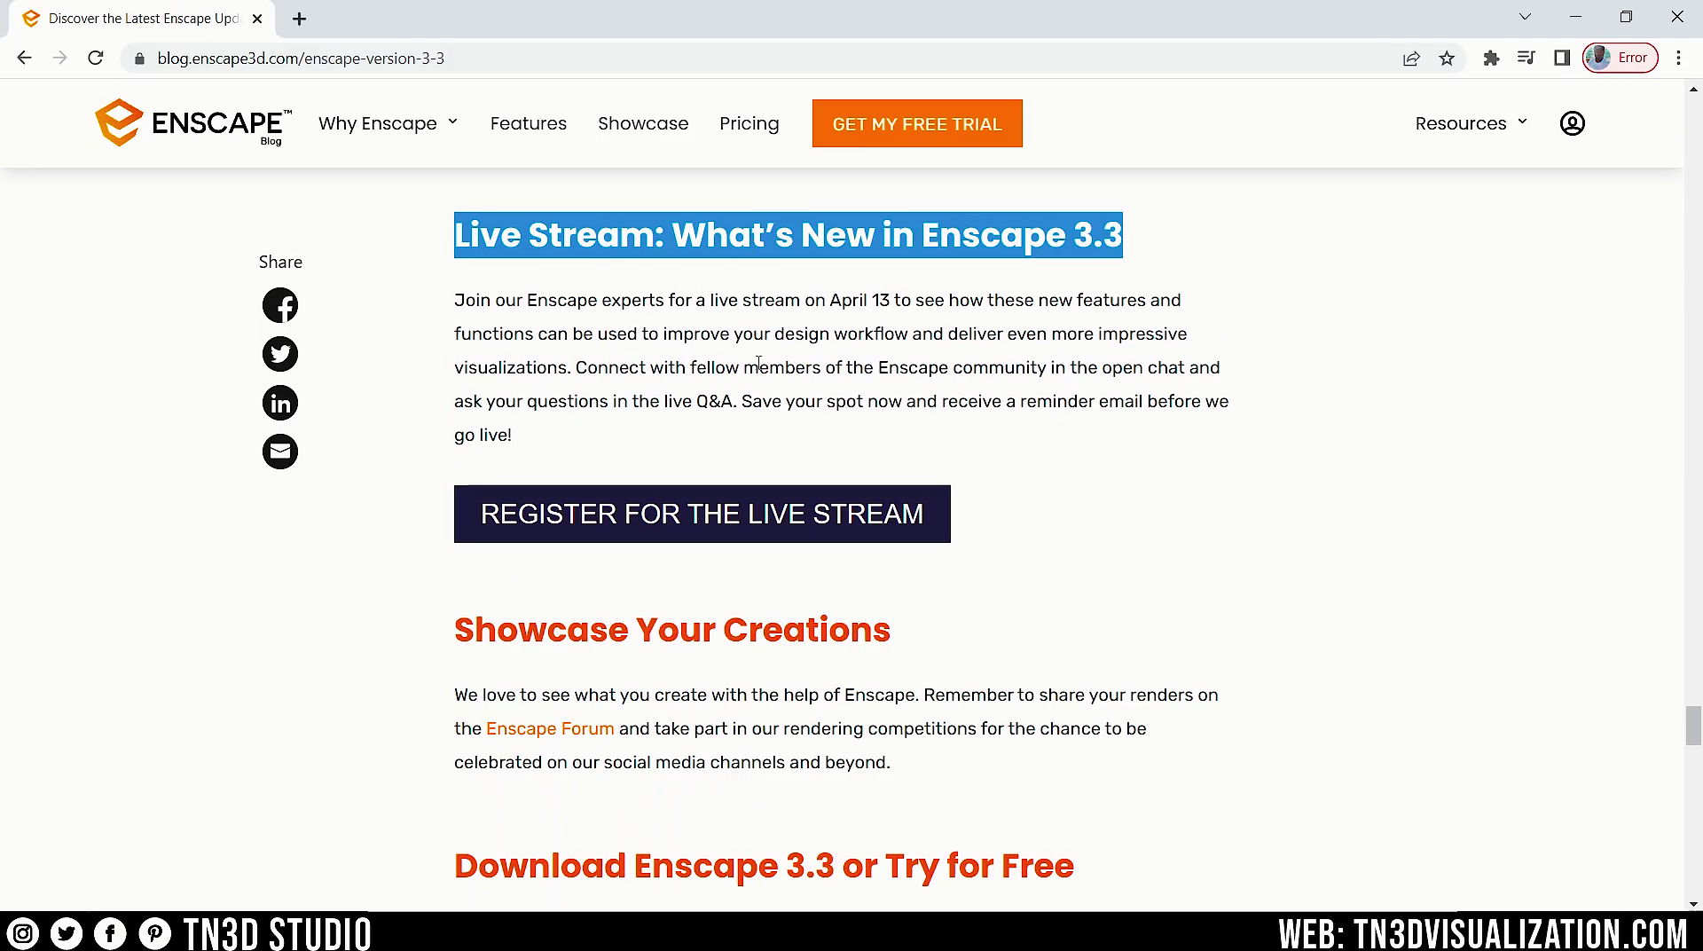
pyautogui.scroll(-6, 1020, 306)
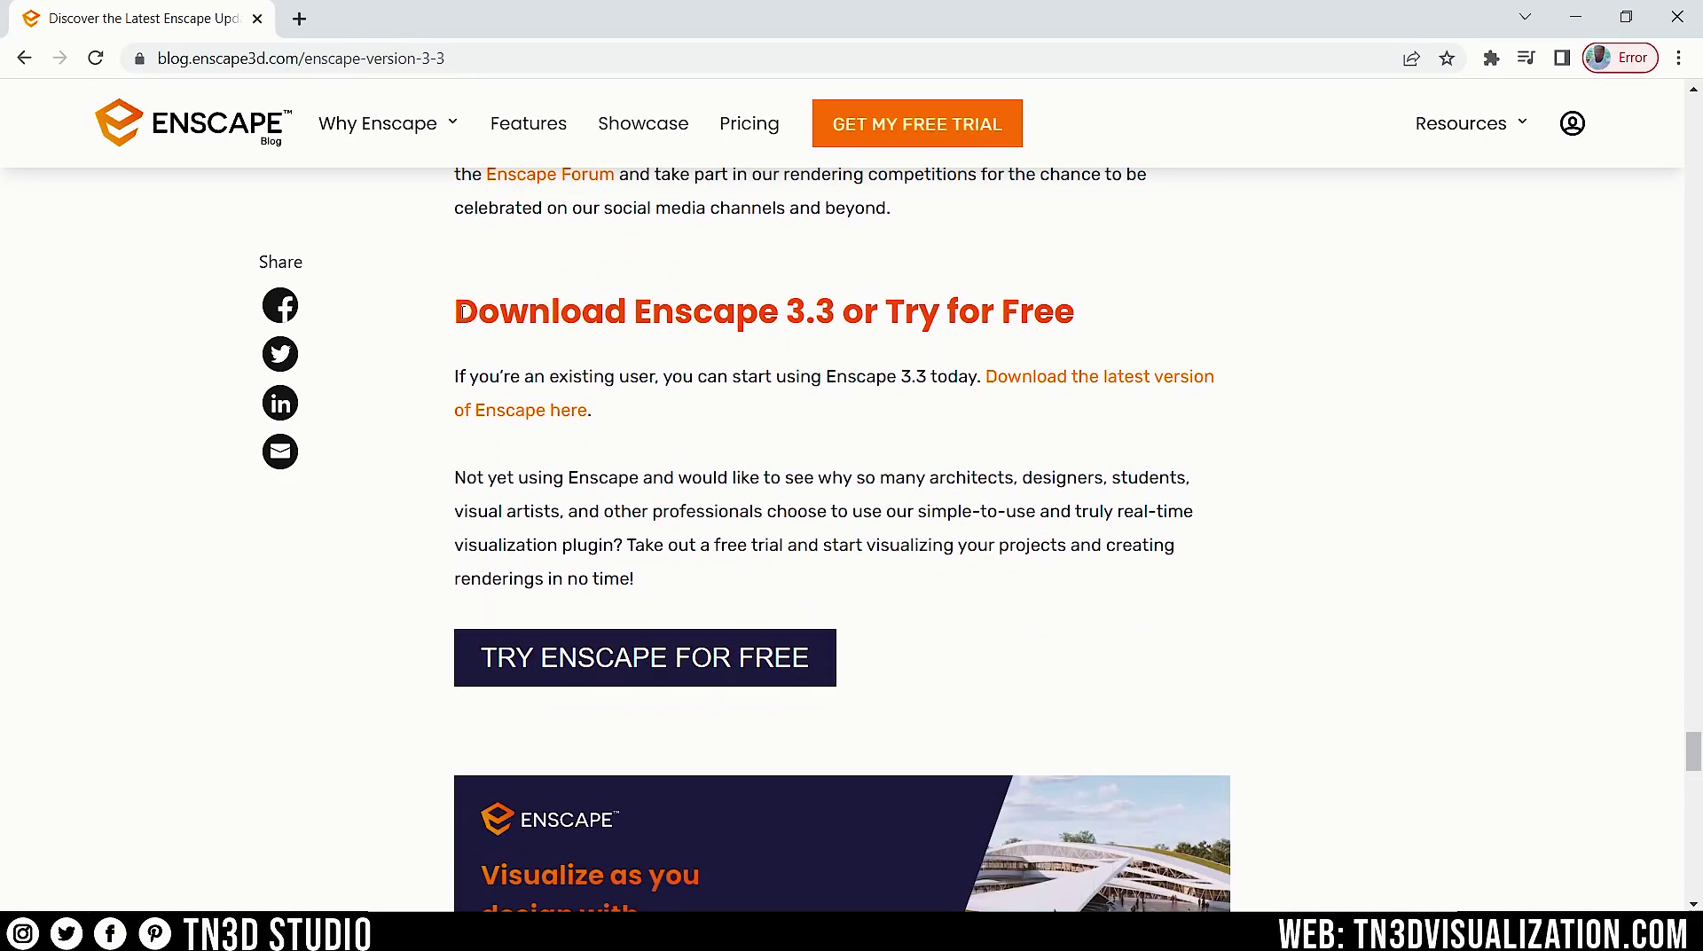
pyautogui.moveTo(456, 311); pyautogui.dragTo(1093, 320)
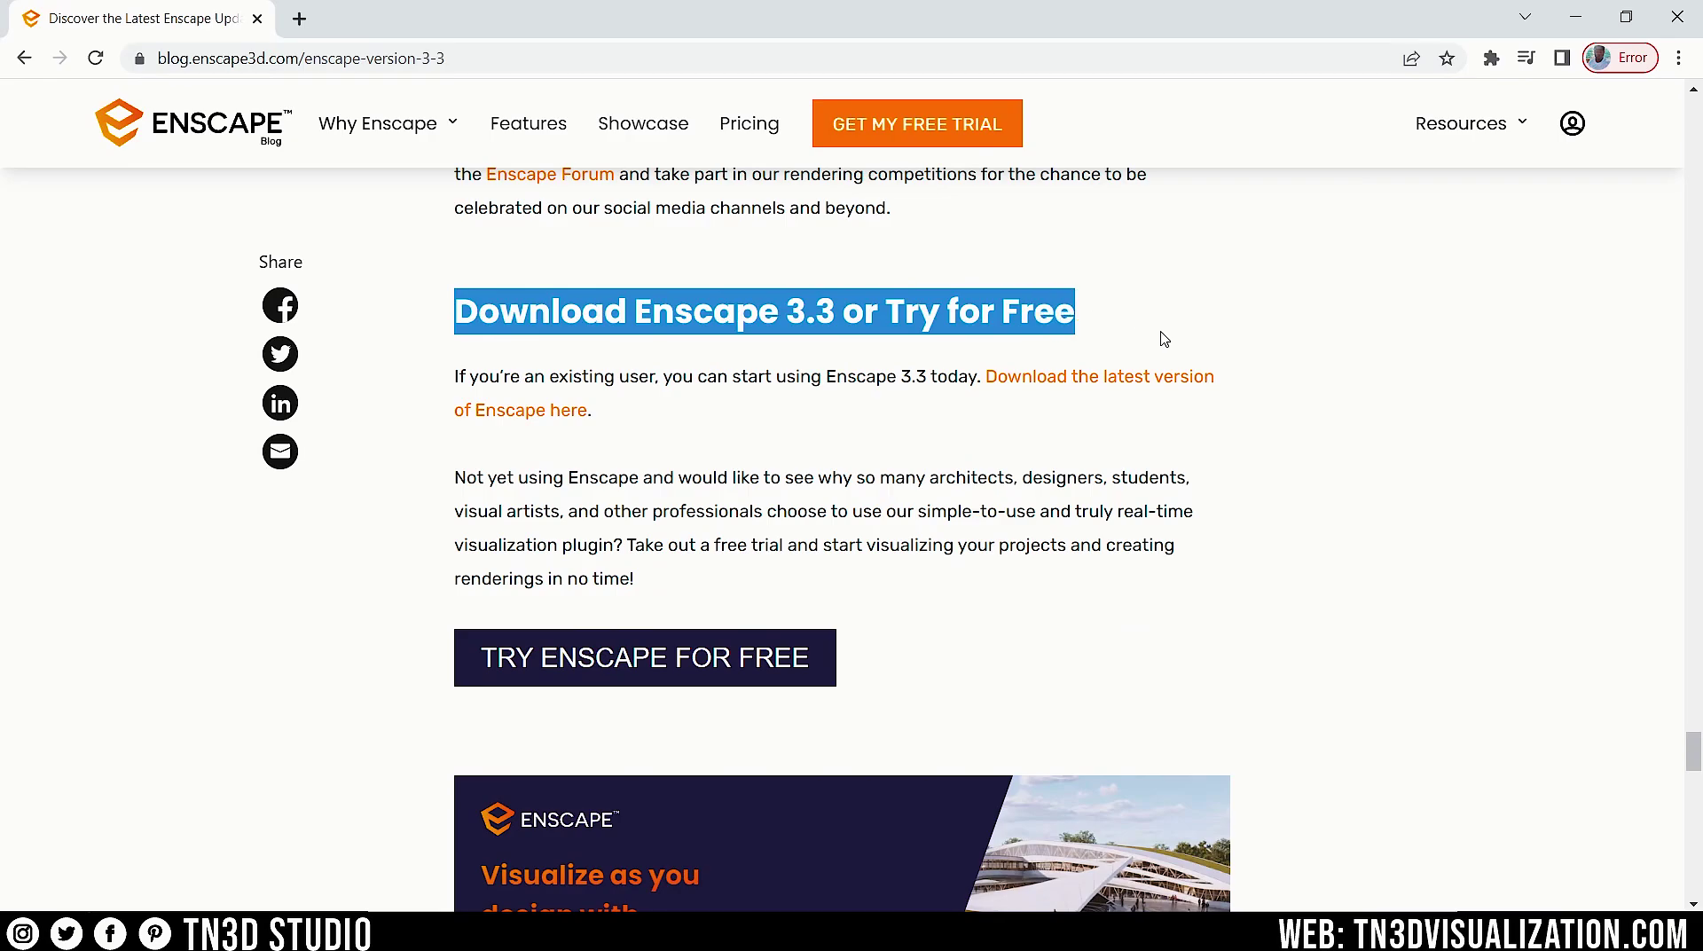
pyautogui.click(1111, 388)
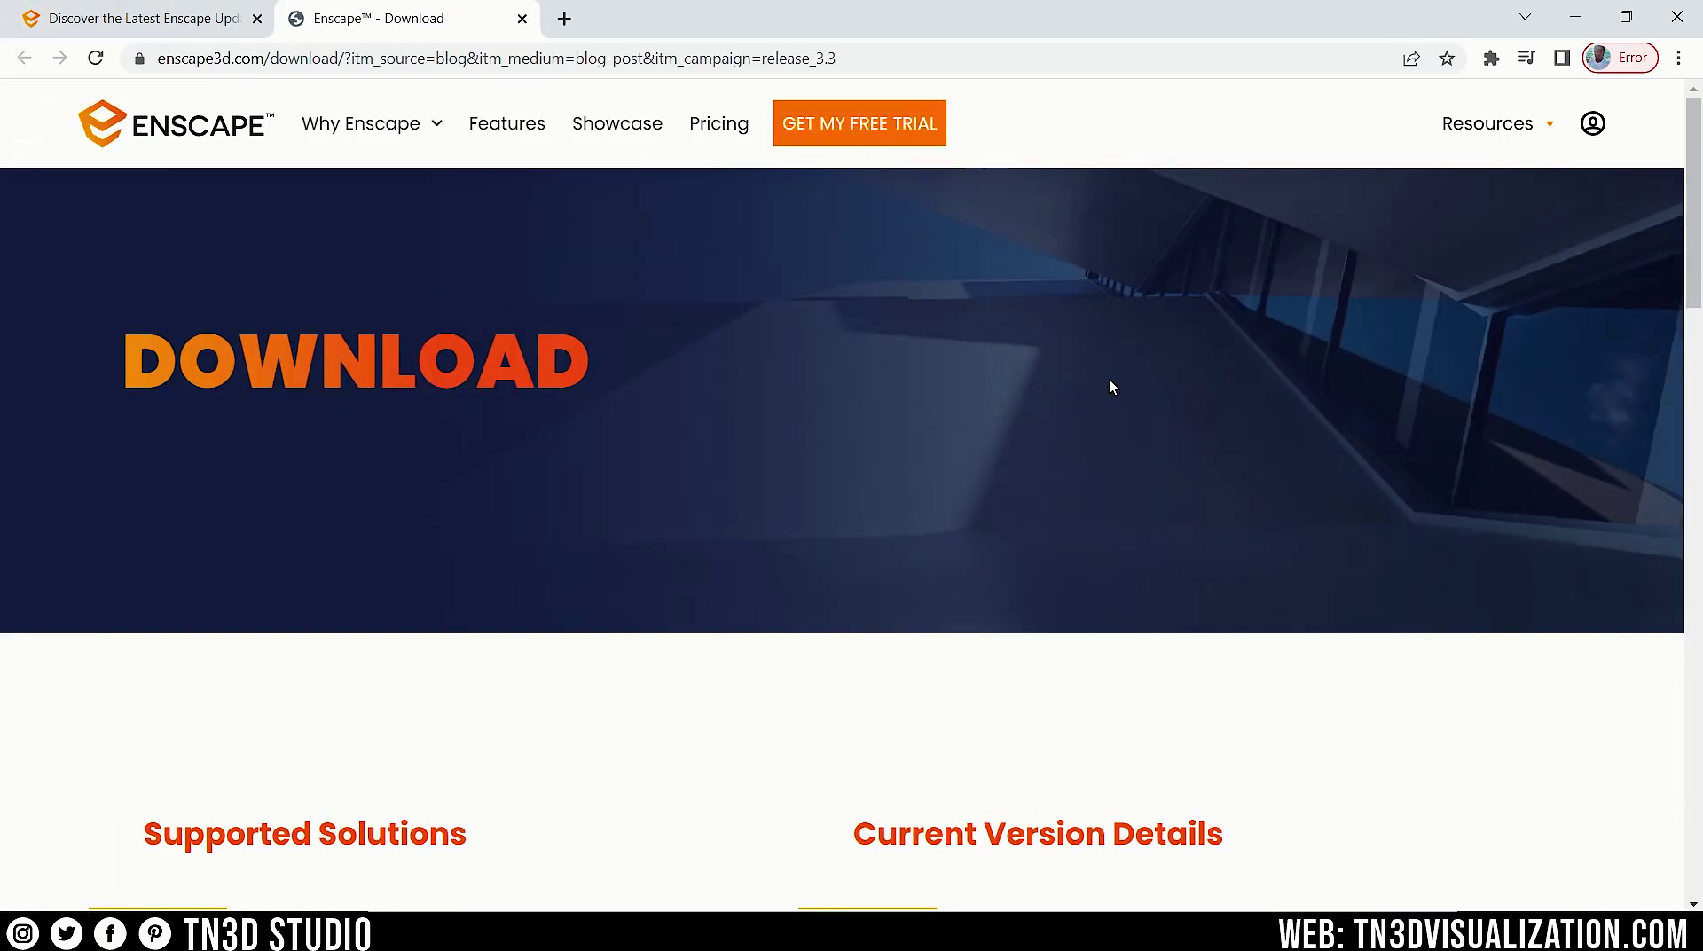